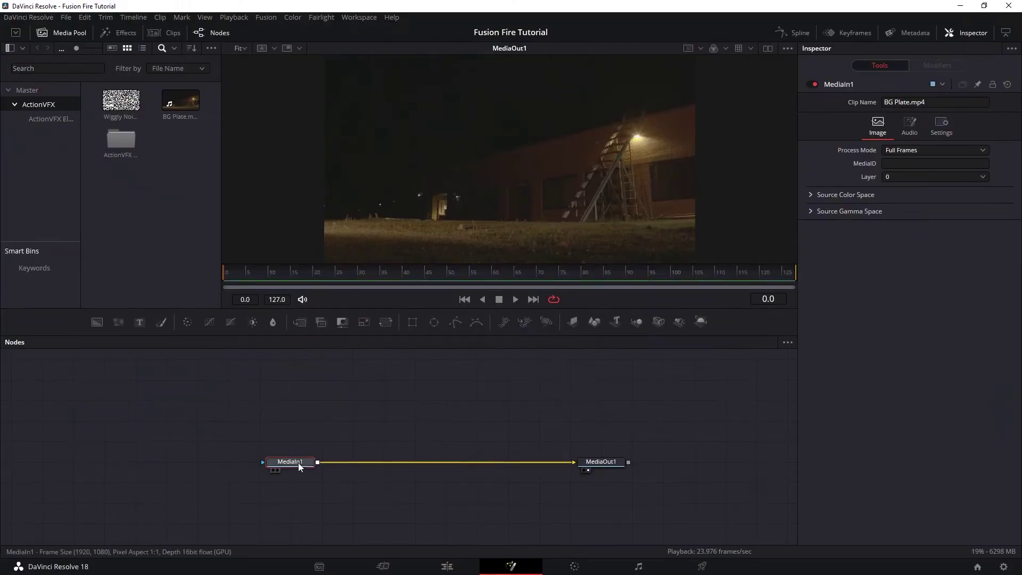
Step: Rename the MediaIn1 node as BGPlate and play the background footage from the first frame
{"action": "right_click", "coordinate": [293, 469]}
{"action": "left_click", "coordinate": [319, 369]}
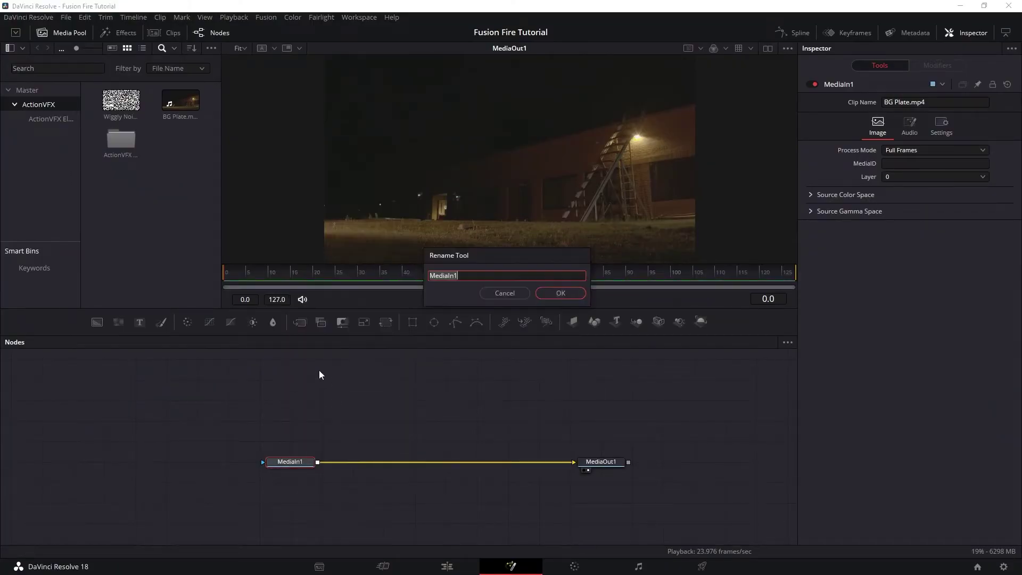
{"action": "type", "text": "BGPlate"}
{"action": "key", "text": "Return"}
{"action": "left_click_drag", "start_coordinate": [256, 271], "coordinate": [212, 271]}
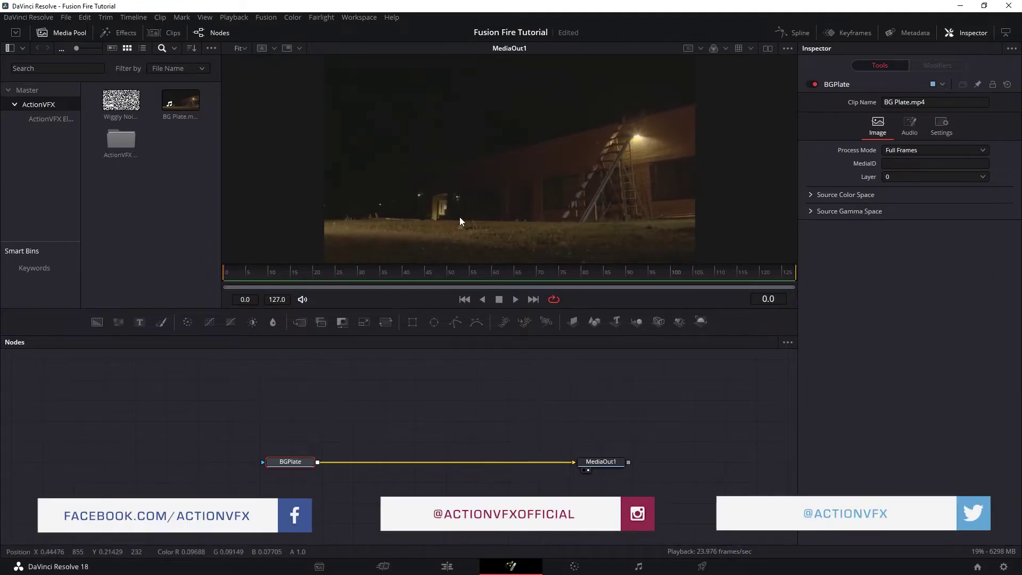
{"action": "left_click", "coordinate": [516, 301]}
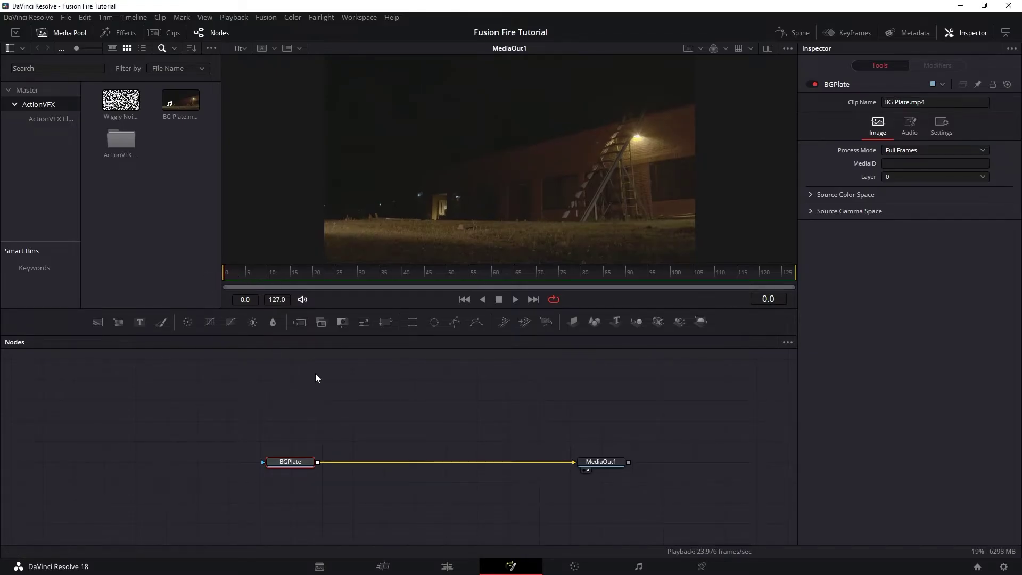
Step: Search the effects for "planar" and insert a Planar Tracker node between BGPlate and MediaOut1
{"action": "left_click", "coordinate": [123, 34]}
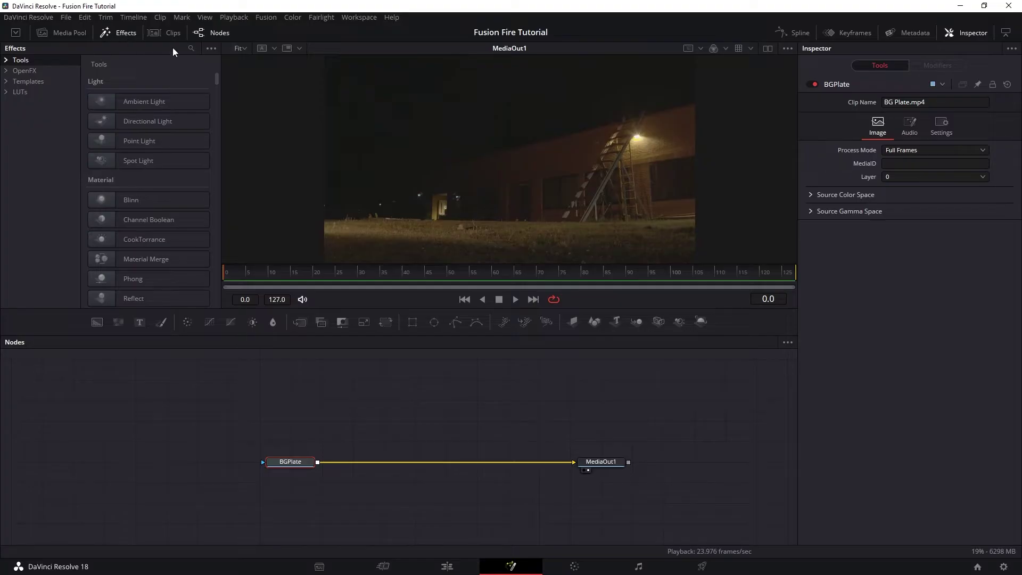
{"action": "left_click", "coordinate": [191, 49]}
{"action": "type", "text": "planar"}
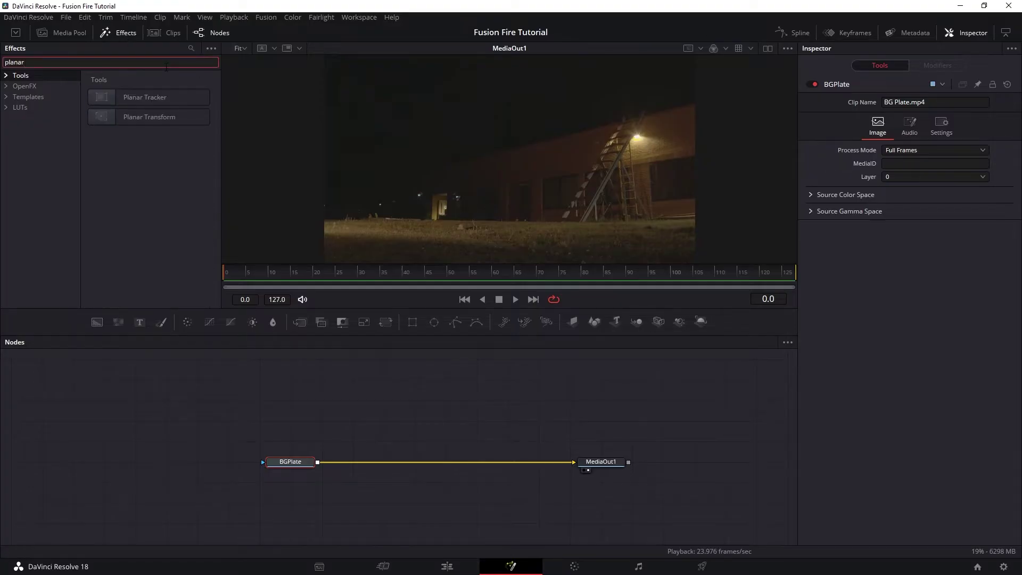
{"action": "left_click_drag", "start_coordinate": [410, 419], "coordinate": [439, 468]}
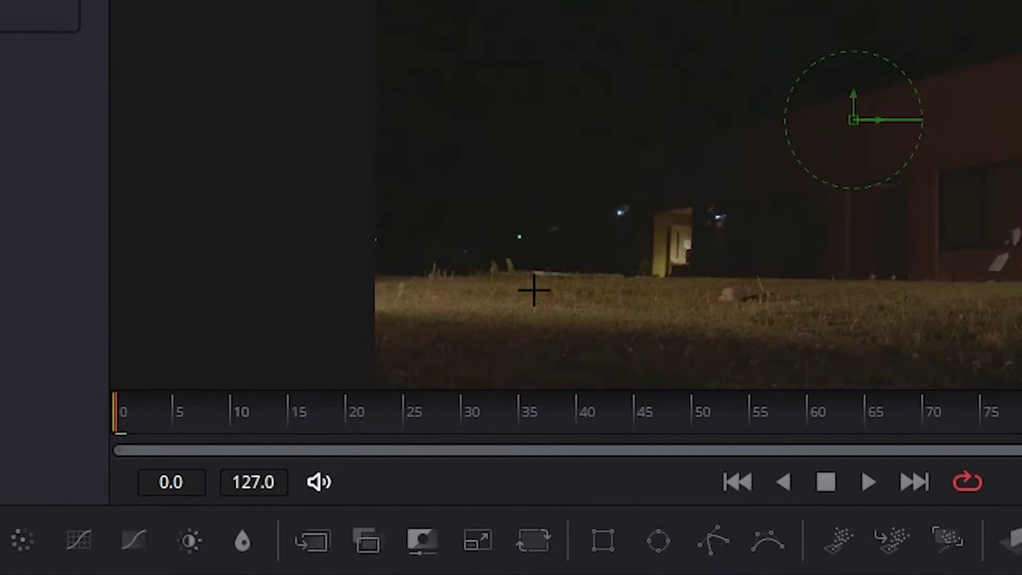
Step: Draw a closed tracking pattern around the flat patch of grass in front of the lit doorway
{"action": "left_click", "coordinate": [525, 306]}
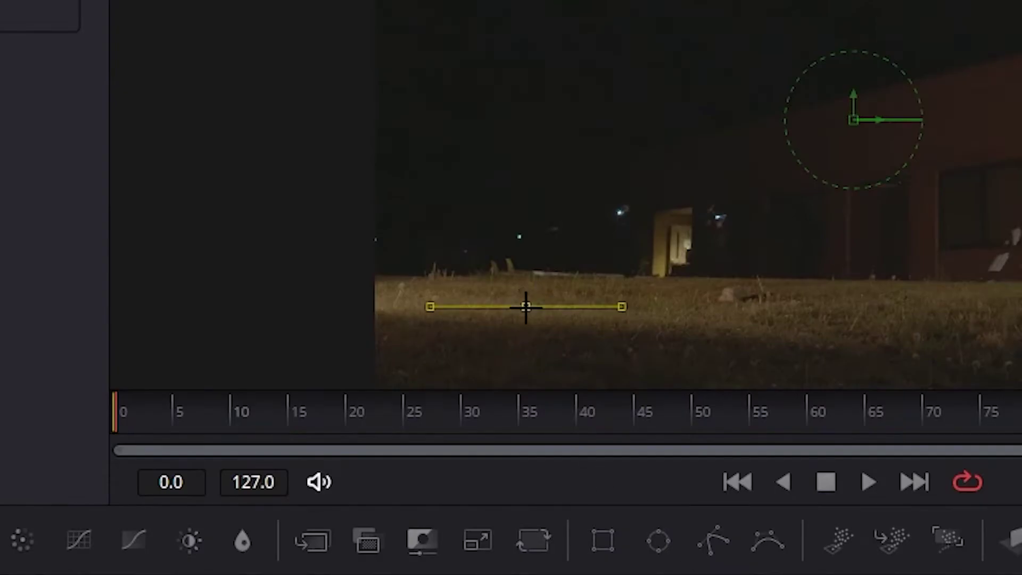
{"action": "left_click", "coordinate": [660, 318]}
{"action": "left_click", "coordinate": [727, 313]}
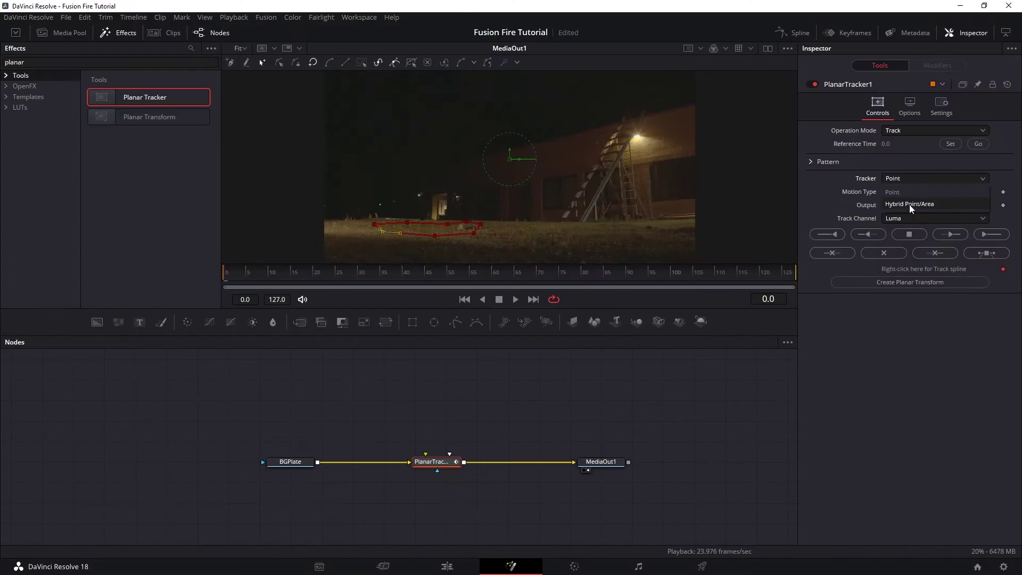
Step: Set the tracker to Hybrid Point/Area with Translation, Rotation motion, track to the end, and return to frame 0
{"action": "left_click", "coordinate": [908, 192]}
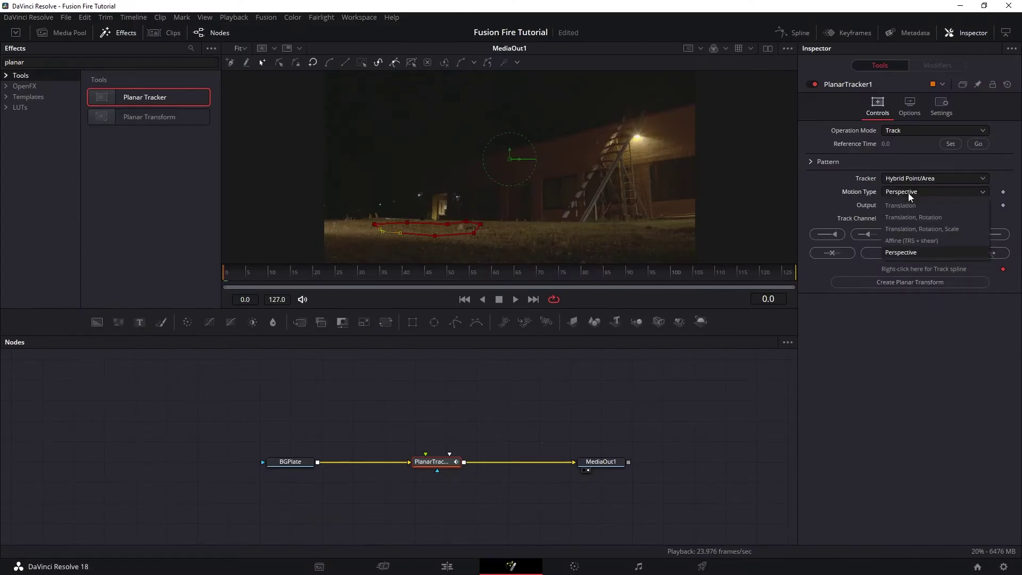
{"action": "left_click", "coordinate": [922, 217]}
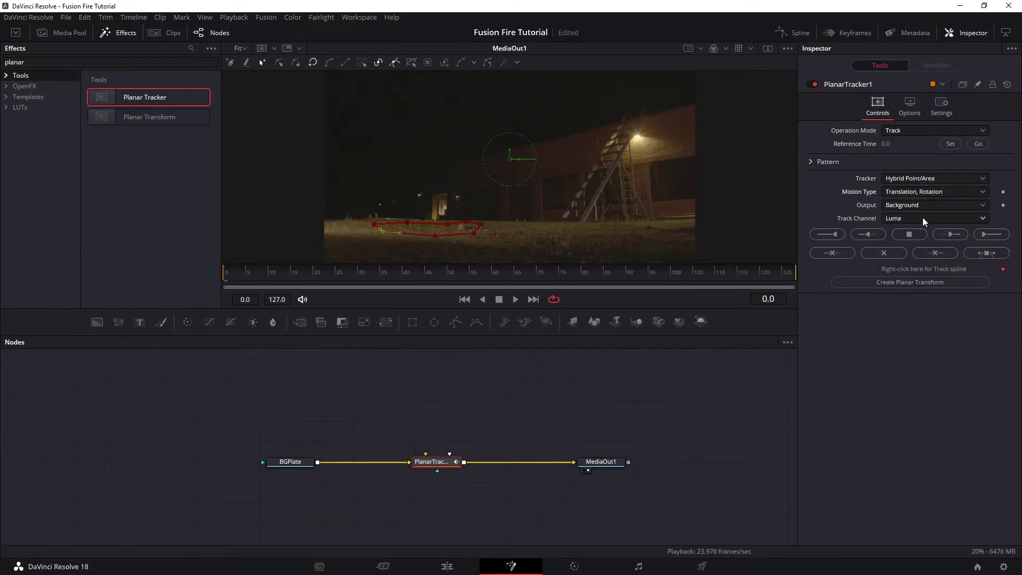
{"action": "left_click", "coordinate": [1000, 237]}
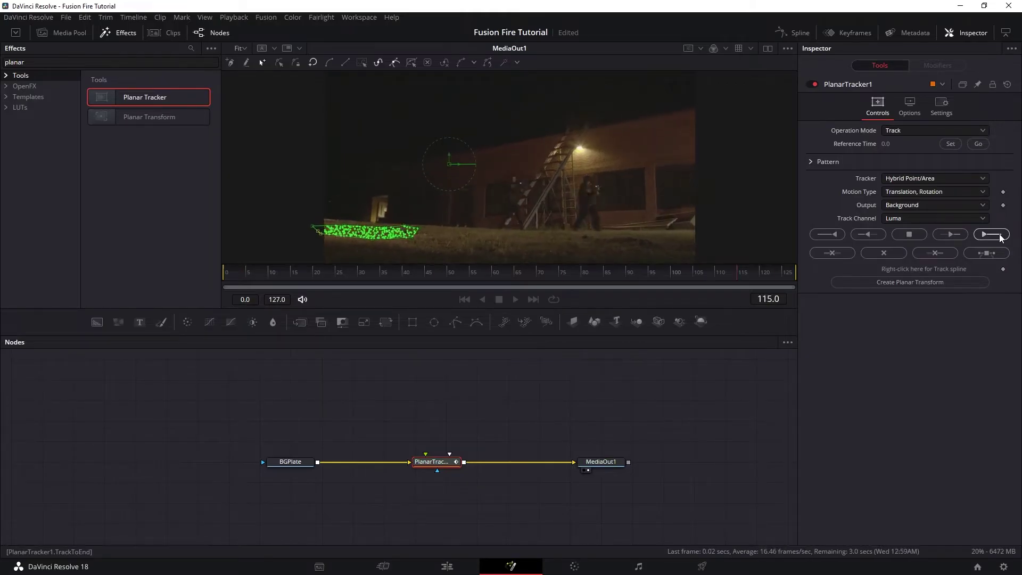
{"action": "left_click_drag", "start_coordinate": [753, 280], "coordinate": [224, 281]}
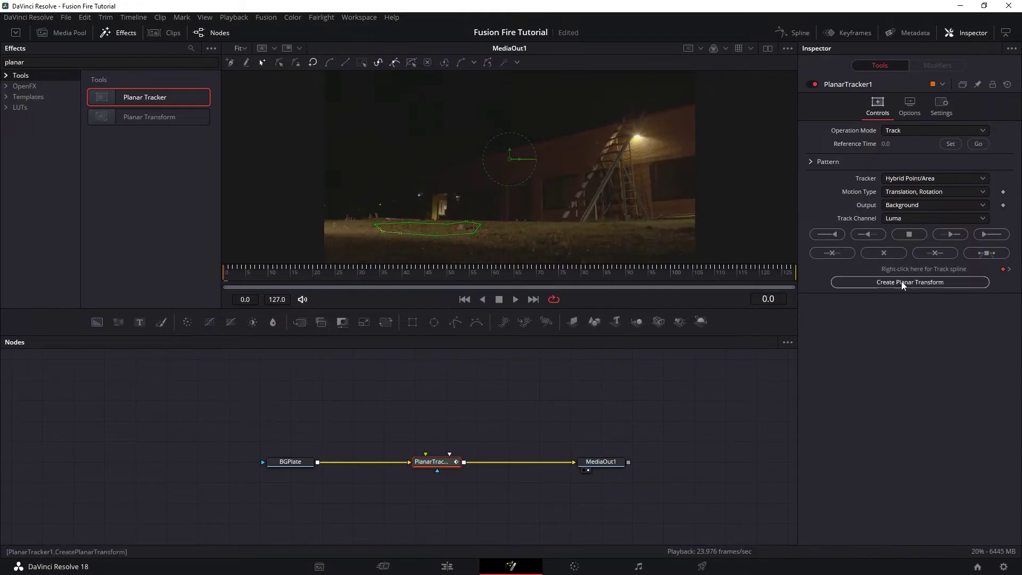
Step: Create a Planar Transform from the tracking data and delete the PlanarTracker1 node
{"action": "left_click", "coordinate": [902, 281]}
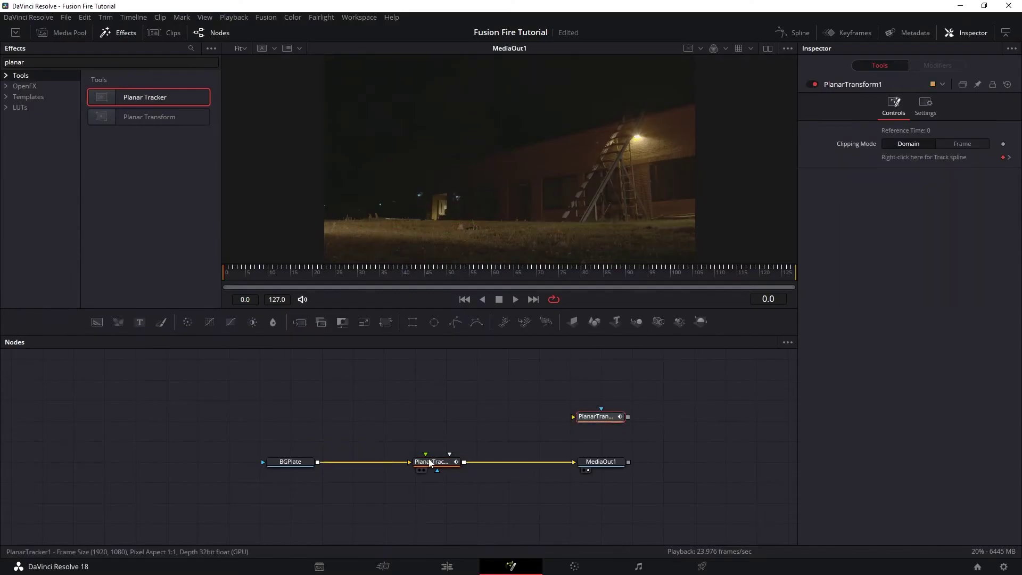
{"action": "mouse_move", "coordinate": [437, 466]}
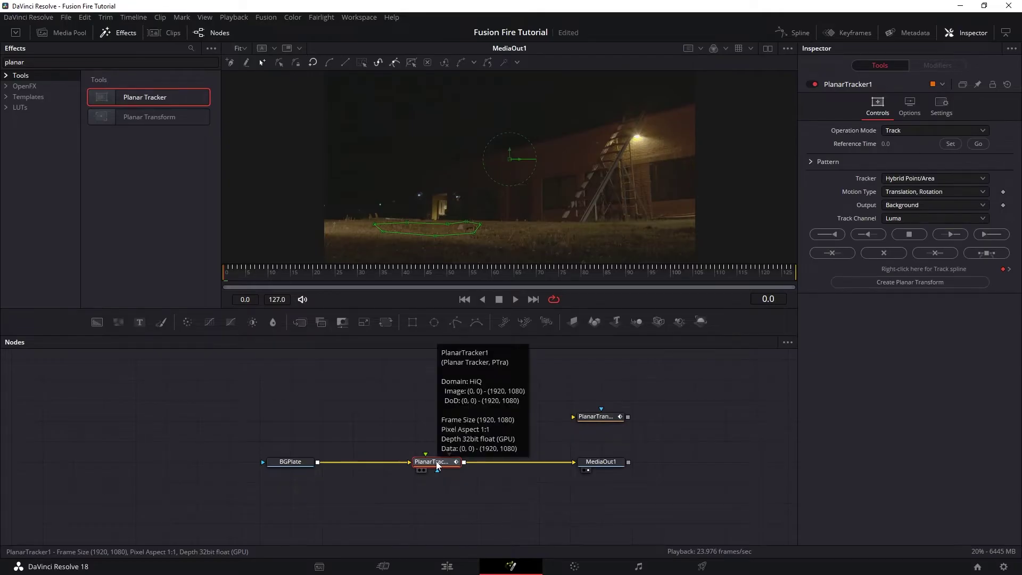
{"action": "key", "text": "Delete"}
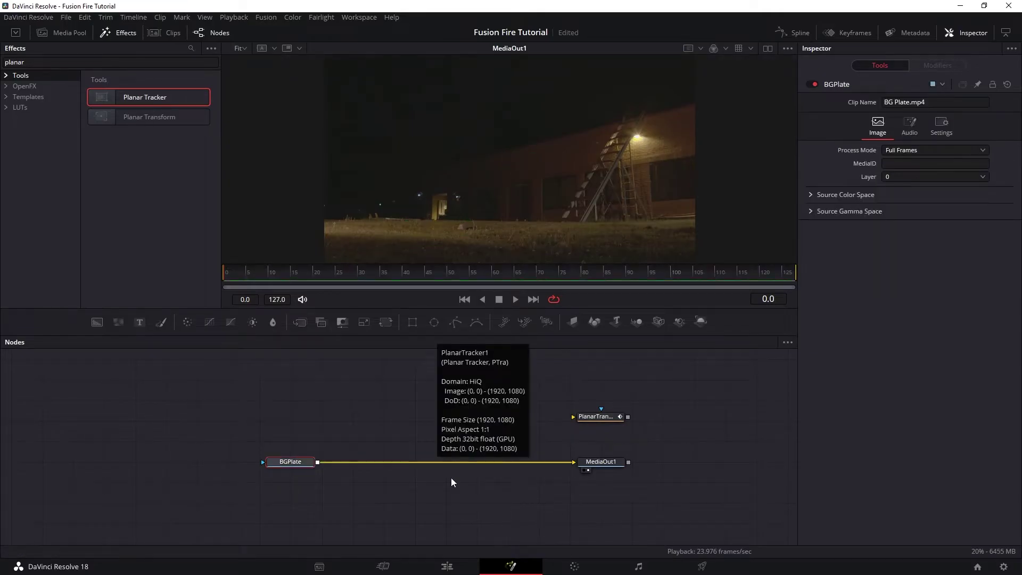
{"action": "left_click", "coordinate": [451, 484]}
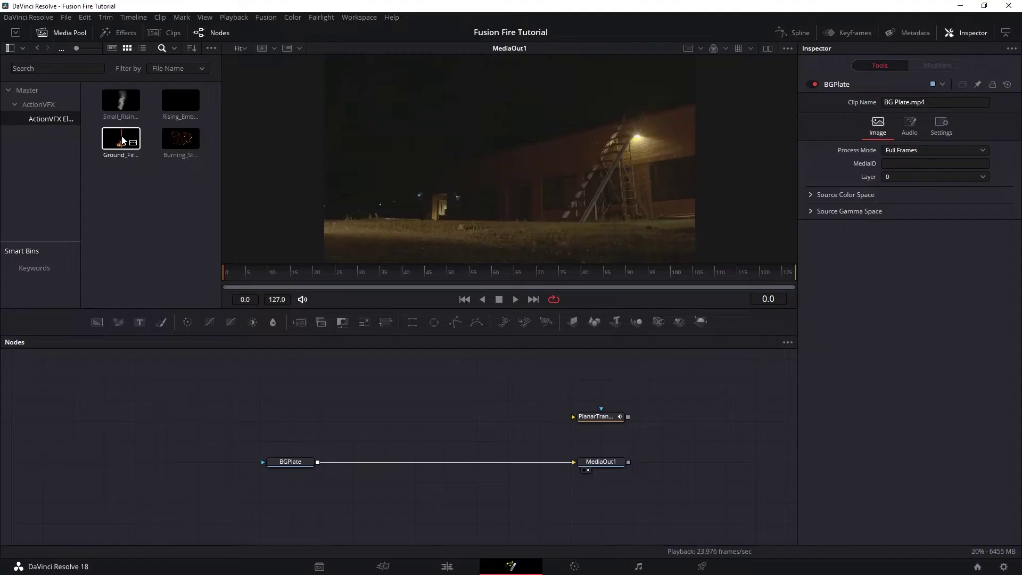
Step: Add the ground fire clip to the node graph, rename it Fire, and merge it over BGPlate
{"action": "left_click_drag", "start_coordinate": [121, 138], "coordinate": [361, 388]}
{"action": "key", "text": "F2"}
{"action": "type", "text": "Fire"}
{"action": "key", "text": "Return"}
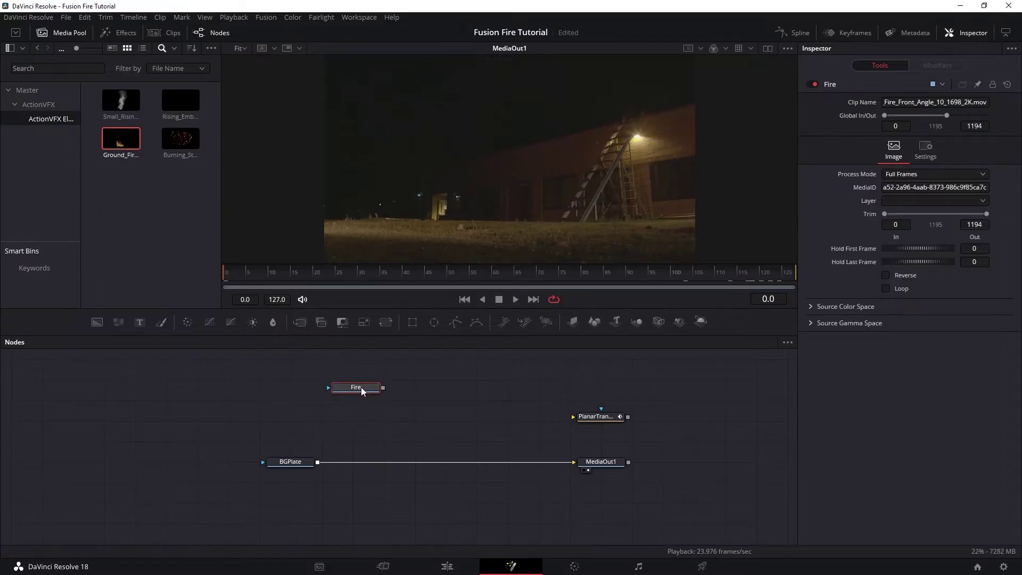
{"action": "left_click_drag", "start_coordinate": [383, 388], "coordinate": [318, 466]}
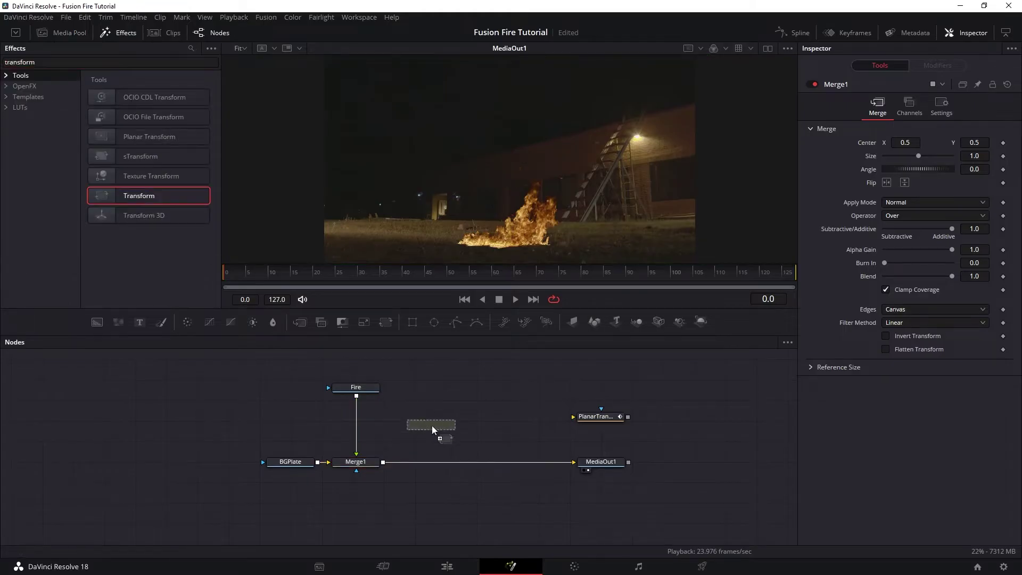
Step: Insert a Transform node between Fire and Merge1 and move the fire to a center of about X 0.353, Y 0.569
{"action": "left_click_drag", "start_coordinate": [433, 426], "coordinate": [360, 424]}
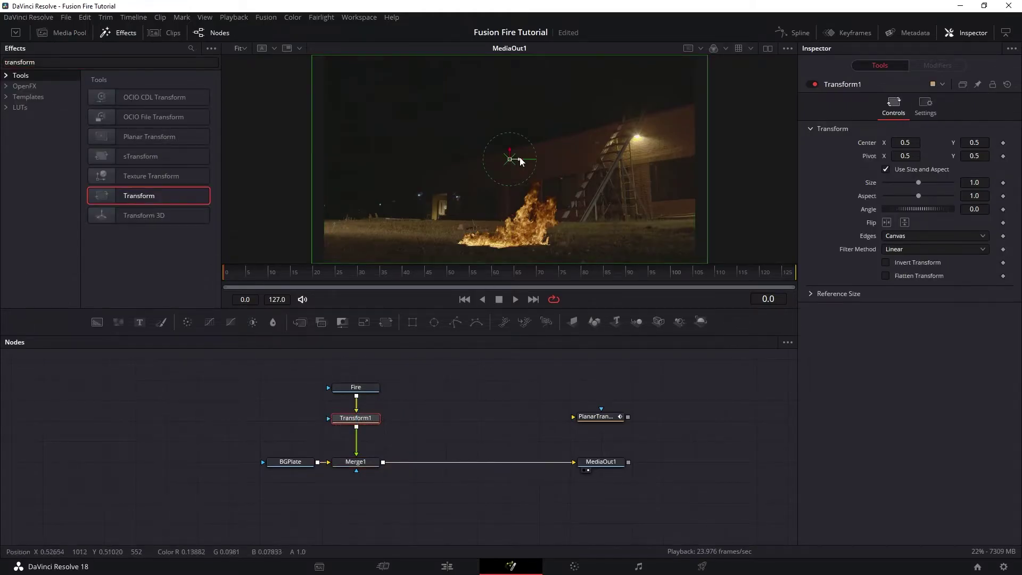
{"action": "left_click_drag", "start_coordinate": [520, 161], "coordinate": [451, 138]}
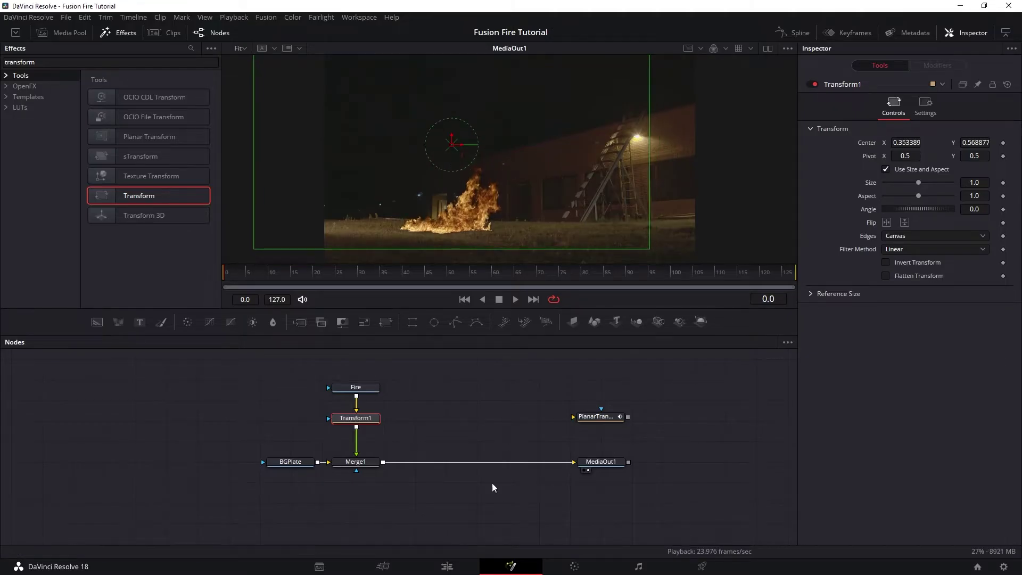
Step: Make room below Transform1, insert the PlanarTransform1 node between it and Merge1, and play the composite
{"action": "left_click_drag", "start_coordinate": [410, 371], "coordinate": [351, 394]}
{"action": "left_click", "coordinate": [557, 436]}
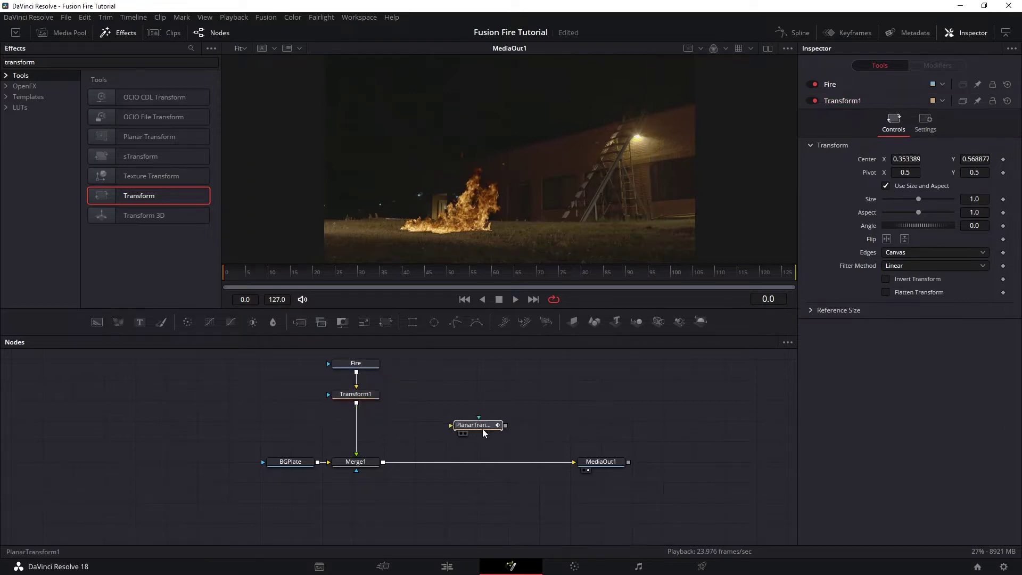
{"action": "left_click_drag", "start_coordinate": [485, 432], "coordinate": [352, 433]}
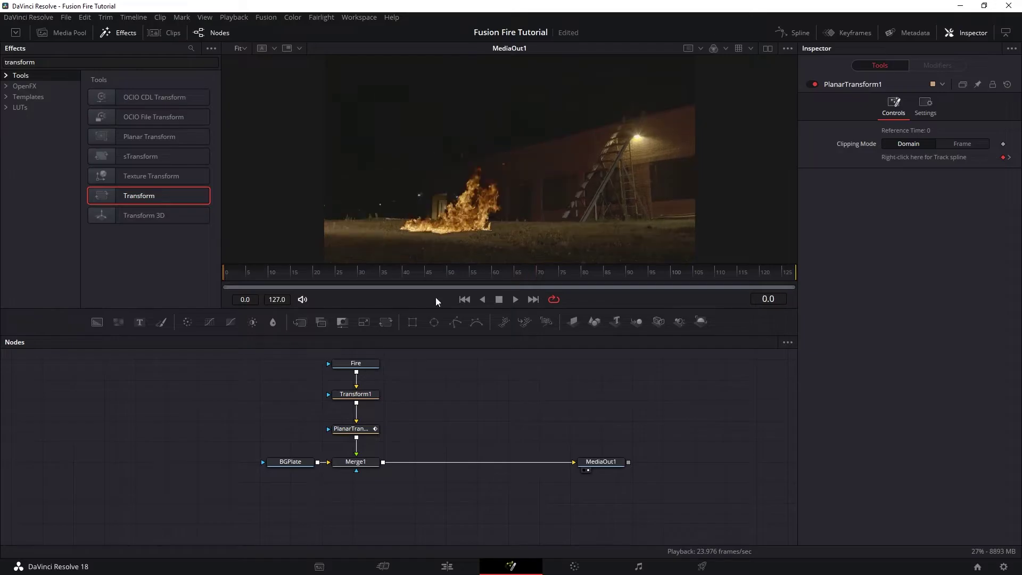
{"action": "left_click", "coordinate": [512, 299]}
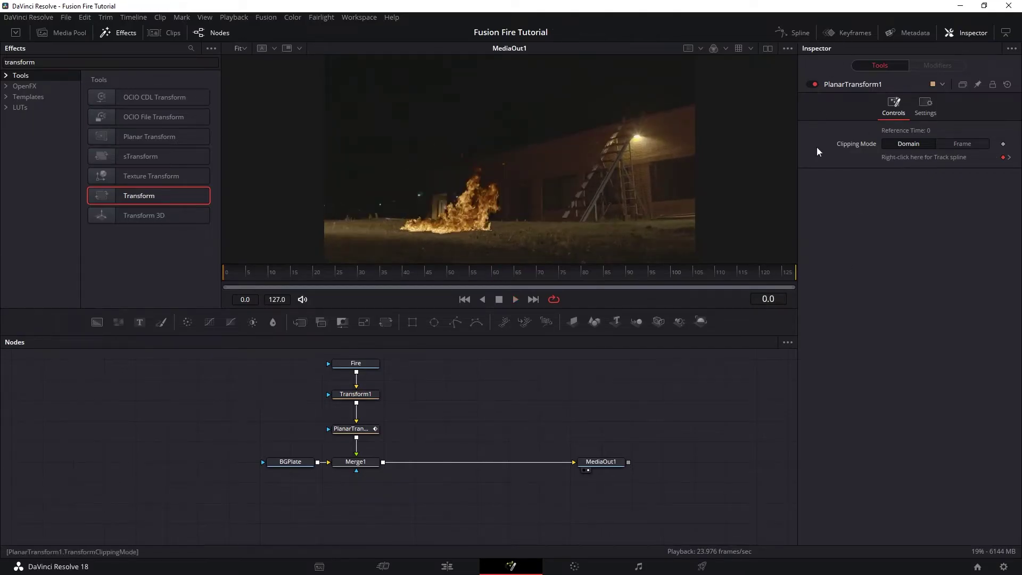
Step: Show the keyframe timeline, select the Fire node, and fit the keyframe range to the view
{"action": "left_click", "coordinate": [847, 33]}
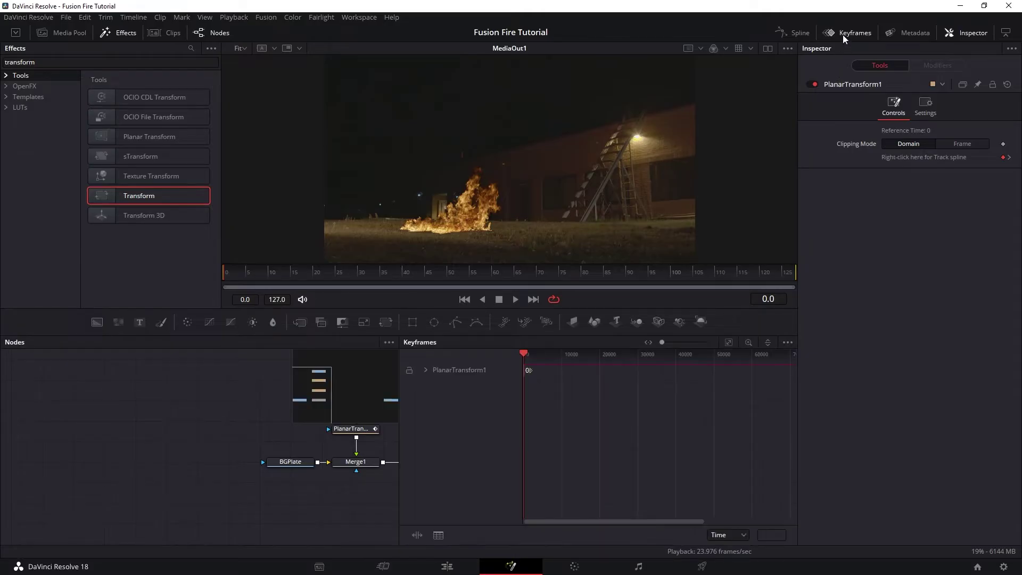
{"action": "left_click_drag", "start_coordinate": [304, 488], "coordinate": [153, 518]}
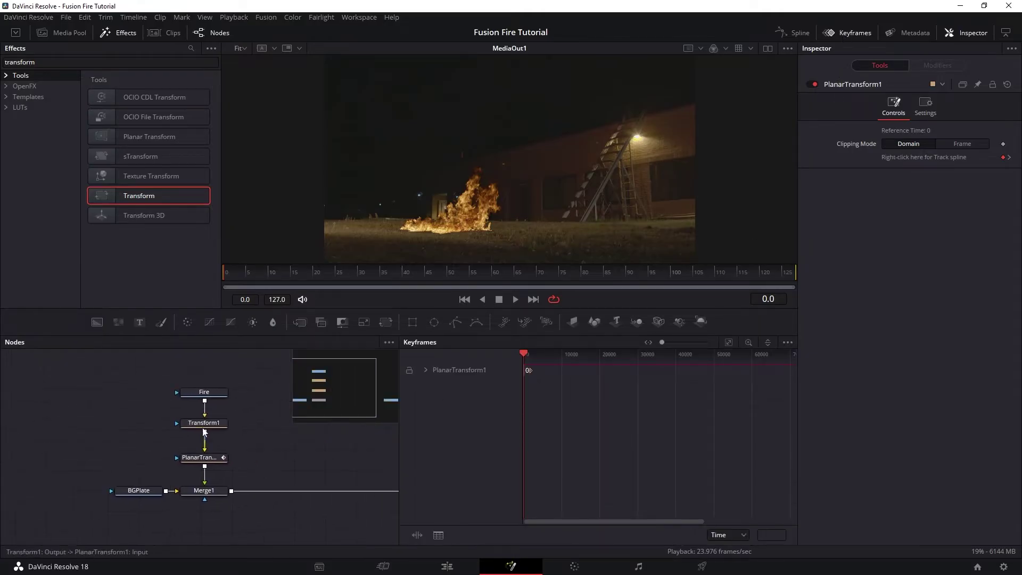
{"action": "left_click", "coordinate": [219, 395]}
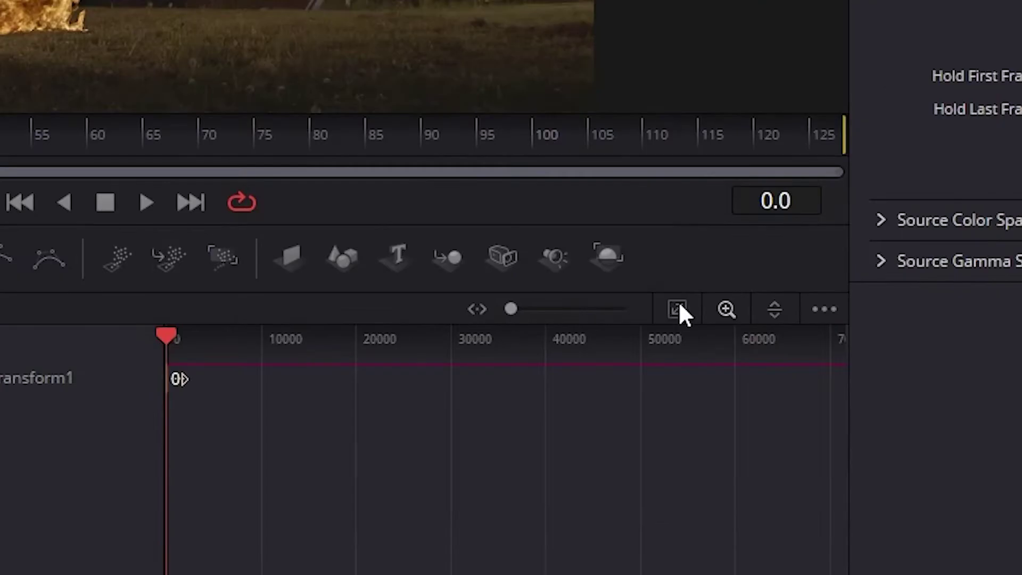
{"action": "left_click", "coordinate": [728, 342]}
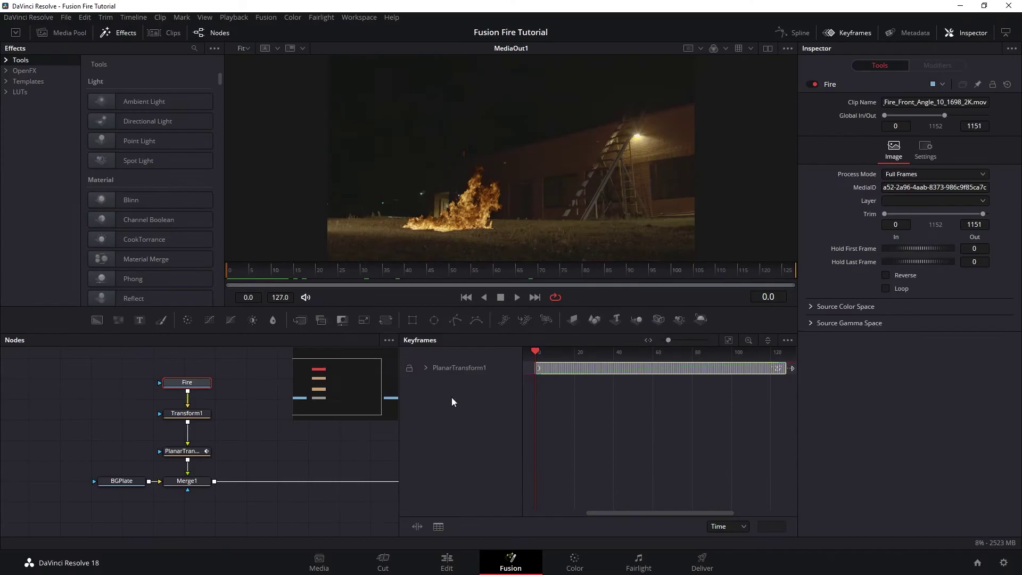
Step: Add and remove an Apply Mask Inverted keyframe on Fire to list its clip in the keyframe timeline, and collapse its track
{"action": "left_click", "coordinate": [931, 152]}
{"action": "left_click", "coordinate": [1003, 187]}
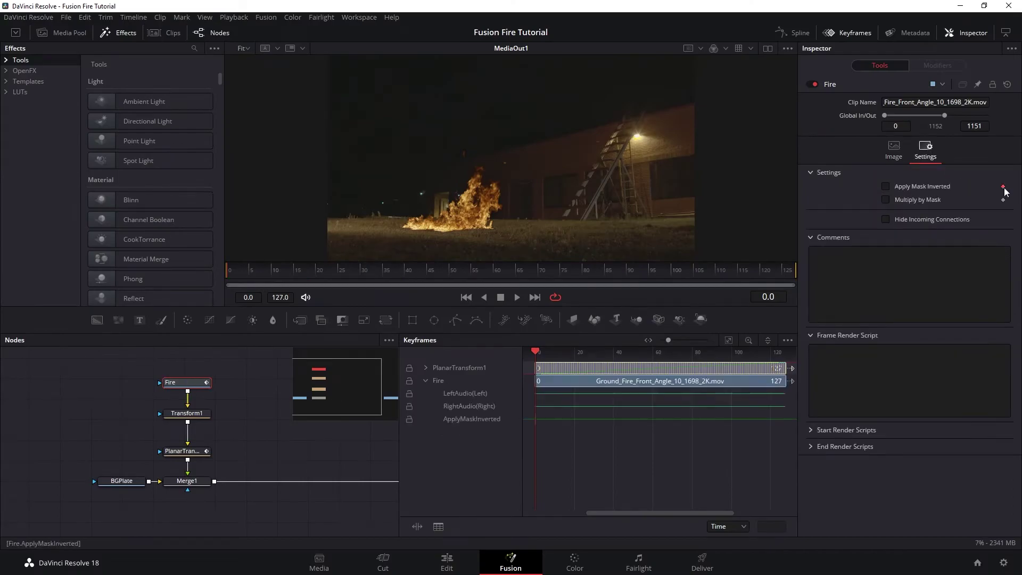
{"action": "left_click", "coordinate": [1003, 187]}
{"action": "left_click", "coordinate": [425, 380]}
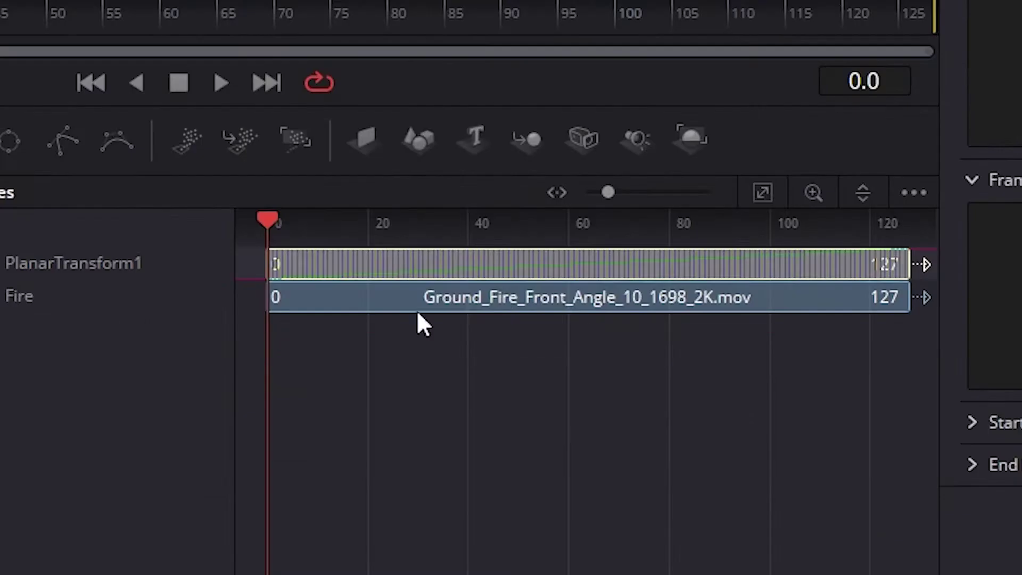
{"action": "left_click", "coordinate": [761, 188]}
{"action": "left_click", "coordinate": [827, 302]}
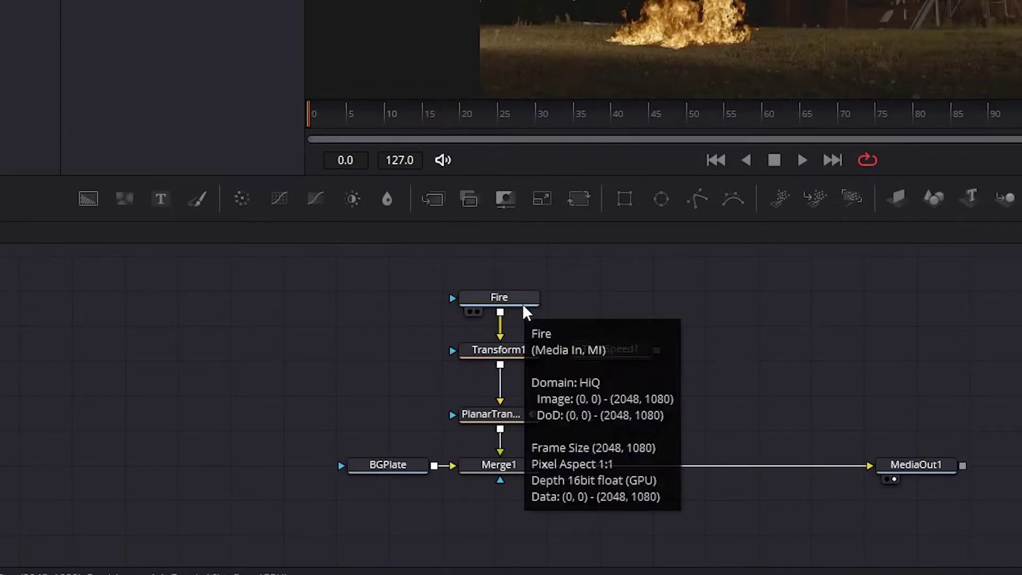
Step: Insert the TimeSpeed1 node between Fire and Transform1, set its Speed to 2, and play the result
{"action": "left_click_drag", "start_coordinate": [522, 301], "coordinate": [523, 273]}
{"action": "left_click_drag", "start_coordinate": [607, 341], "coordinate": [514, 319]}
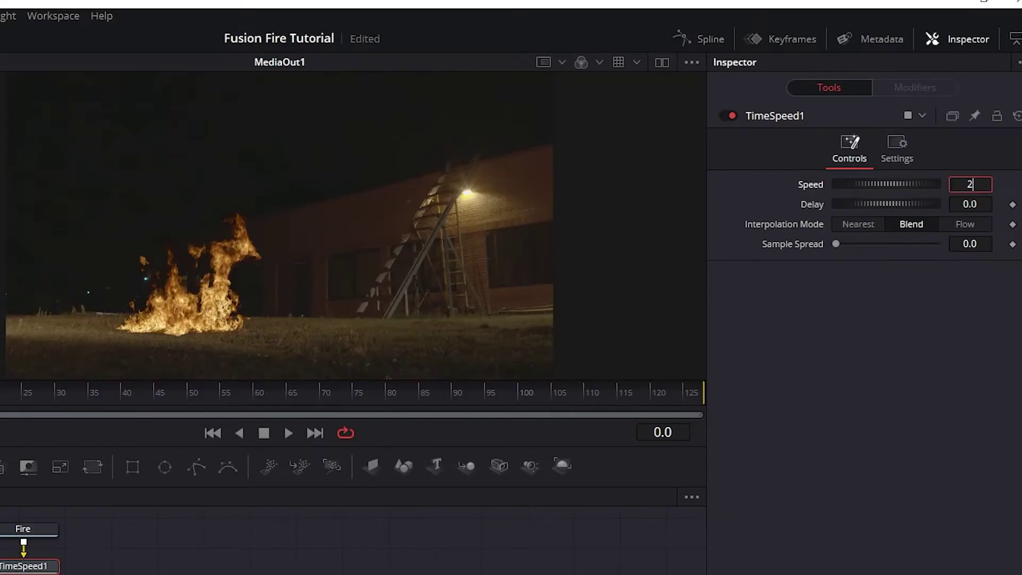
{"action": "left_click", "coordinate": [970, 204]}
{"action": "left_click", "coordinate": [288, 433]}
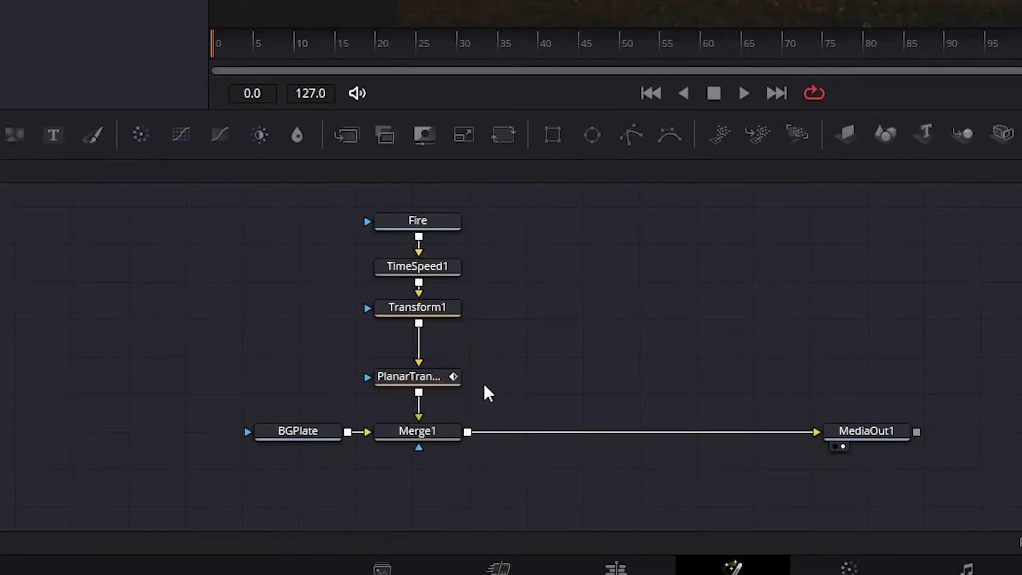
Step: Show PlanarTransform1 alone in the viewer and insert a Color Corrector between it and Merge1
{"action": "left_click_drag", "start_coordinate": [540, 355], "coordinate": [529, 357]}
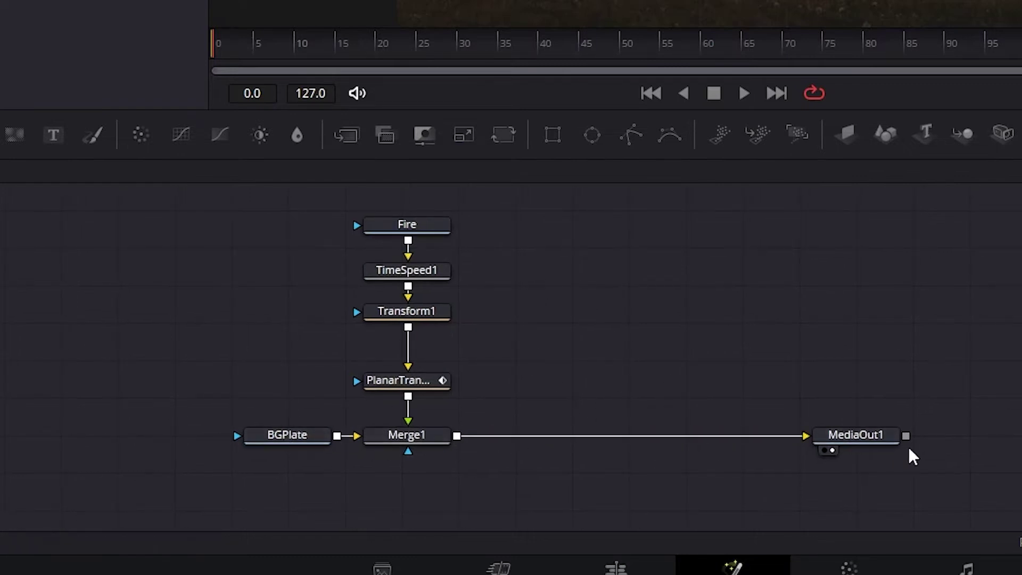
{"action": "left_click", "coordinate": [408, 380]}
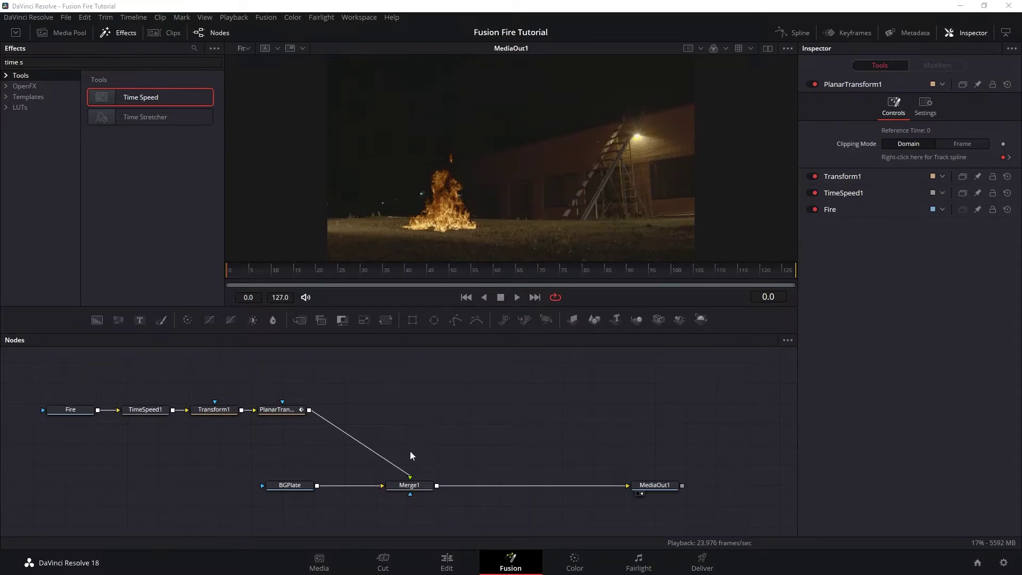
{"action": "left_click", "coordinate": [292, 410]}
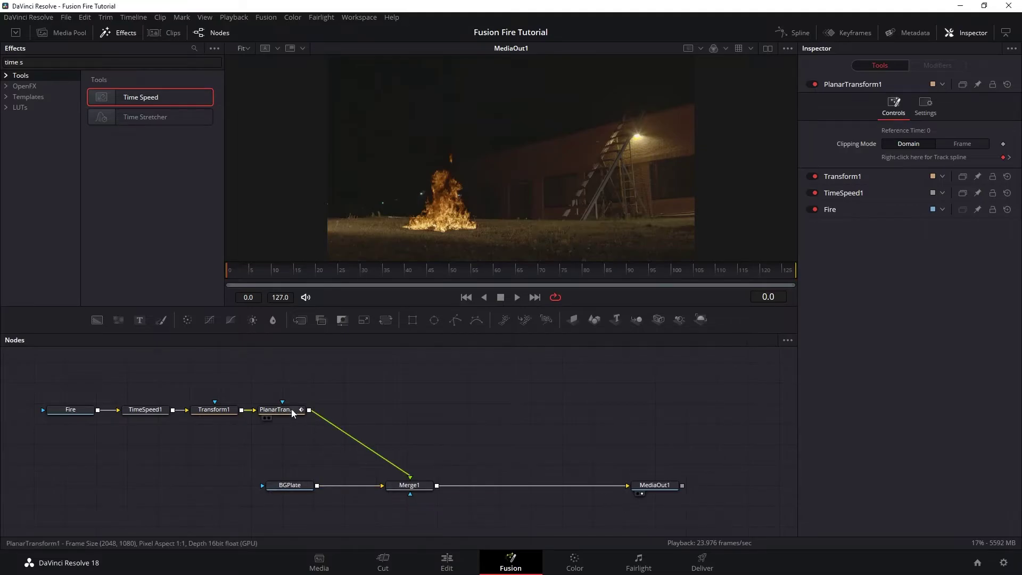
{"action": "key", "text": "1"}
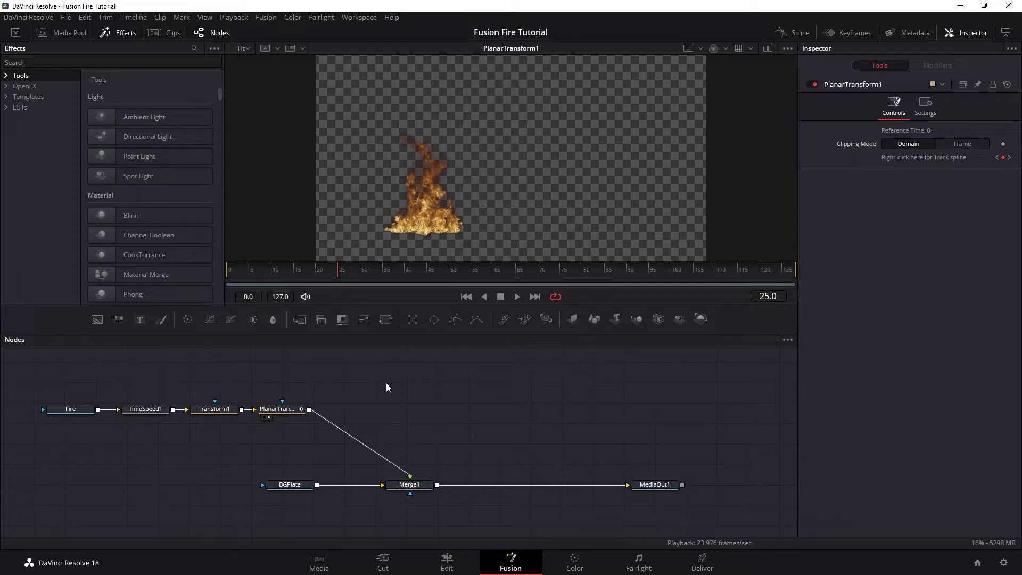
{"action": "left_click_drag", "start_coordinate": [150, 96], "coordinate": [357, 414]}
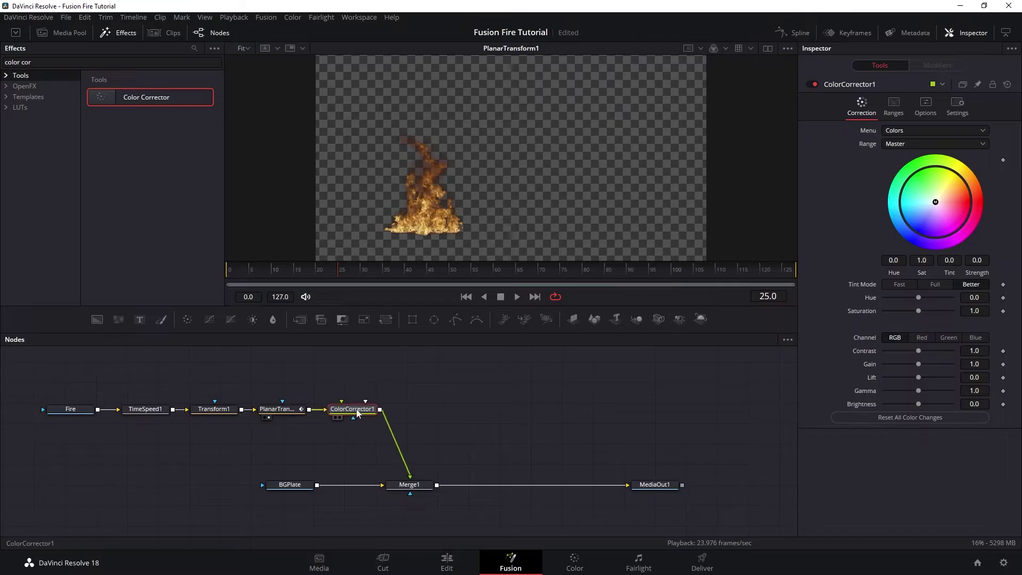
Step: Lower ColorCorrector1's saturation to 0.75, reduce its RGB gamma slightly, and go through its Green and Blue channels
{"action": "left_click_drag", "start_coordinate": [917, 311], "coordinate": [909, 312]}
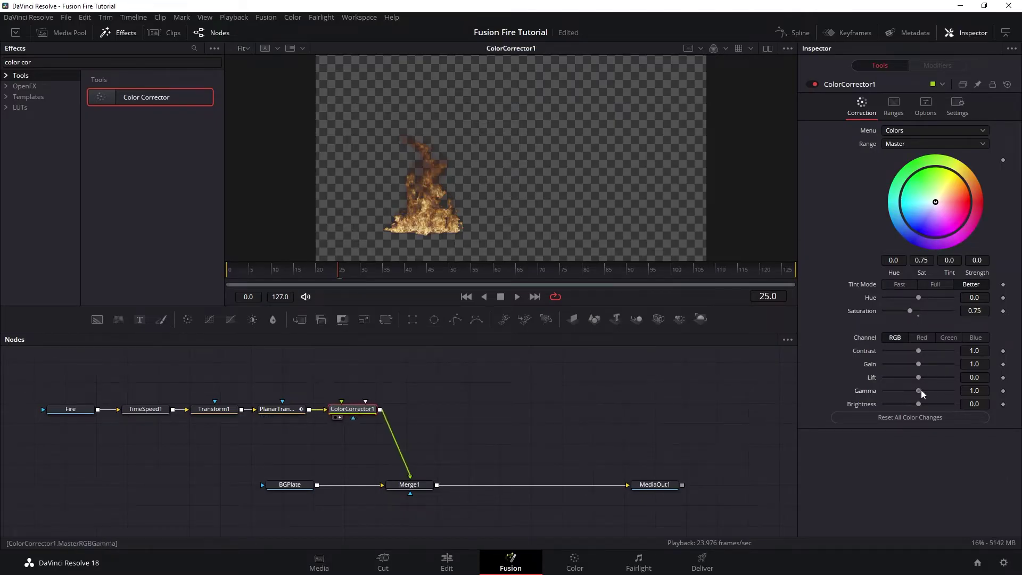
{"action": "mouse_move", "coordinate": [921, 390]}
{"action": "left_mouse_down"}
{"action": "mouse_move", "coordinate": [934, 386]}
{"action": "mouse_move", "coordinate": [914, 391]}
{"action": "mouse_move", "coordinate": [915, 365]}
{"action": "mouse_move", "coordinate": [915, 391]}
{"action": "left_mouse_up"}
{"action": "left_click", "coordinate": [951, 333]}
{"action": "left_click", "coordinate": [977, 340]}
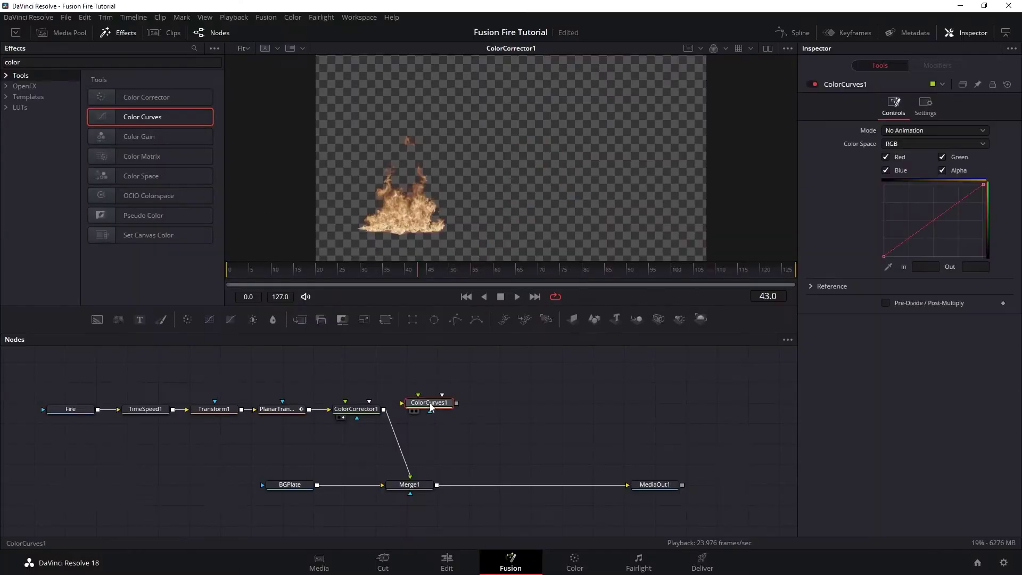
Step: Insert ColorCurves1 between ColorCorrector1 and Merge1, and bend its curve above the diagonal to brighten the fire
{"action": "mouse_move", "coordinate": [431, 408]}
{"action": "left_mouse_down"}
{"action": "mouse_move", "coordinate": [399, 442]}
{"action": "mouse_move", "coordinate": [417, 419]}
{"action": "left_mouse_up"}
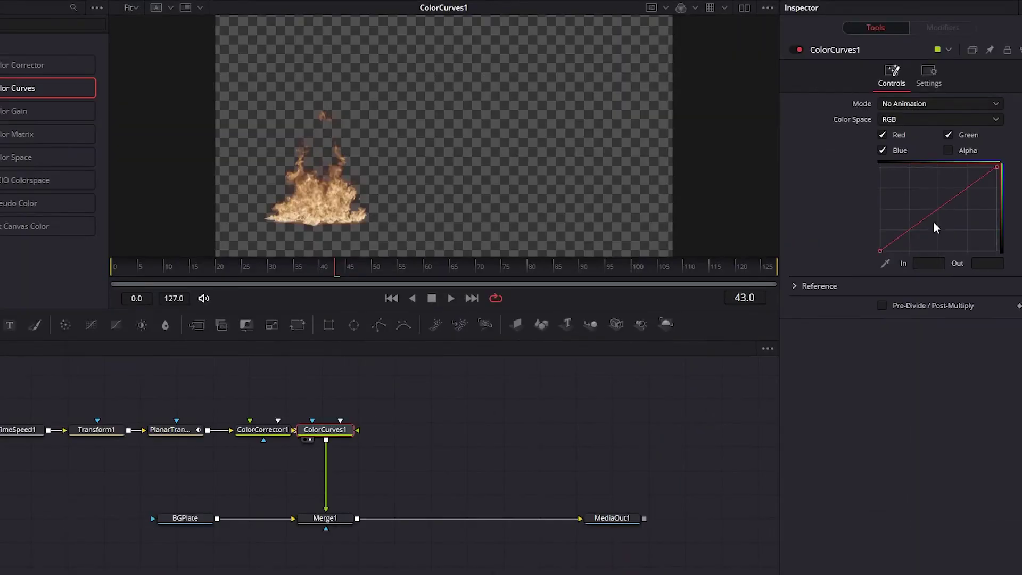
{"action": "left_click", "coordinate": [920, 222]}
{"action": "left_click_drag", "start_coordinate": [924, 227], "coordinate": [947, 178]}
{"action": "left_click", "coordinate": [957, 176]}
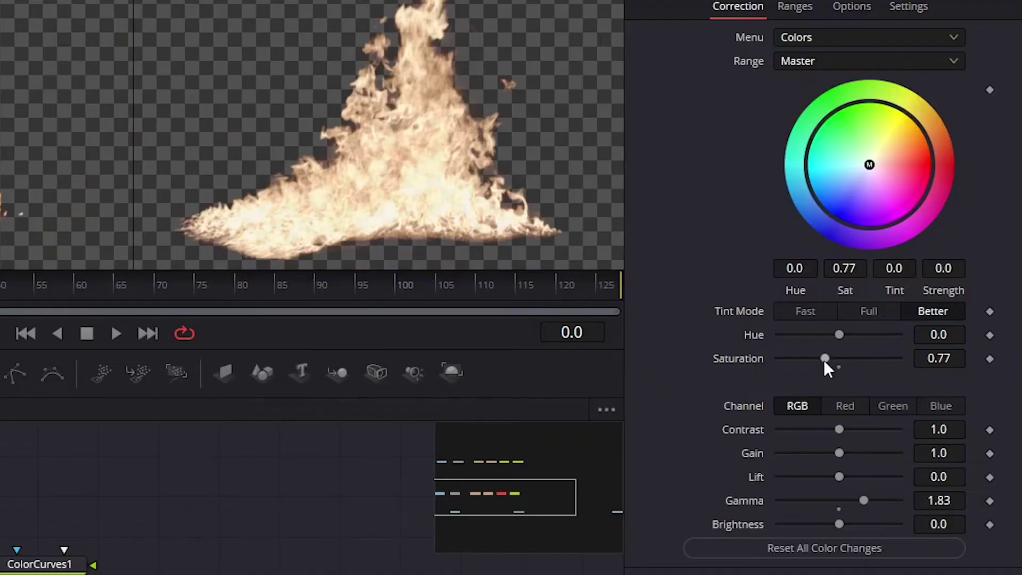
Step: Raise the saturation and slightly increase the gain of the second fire element's Color Corrector, then select its Red channel
{"action": "left_click_drag", "start_coordinate": [825, 359], "coordinate": [851, 358]}
{"action": "left_click_drag", "start_coordinate": [838, 453], "coordinate": [842, 449]}
{"action": "left_click", "coordinate": [845, 406]}
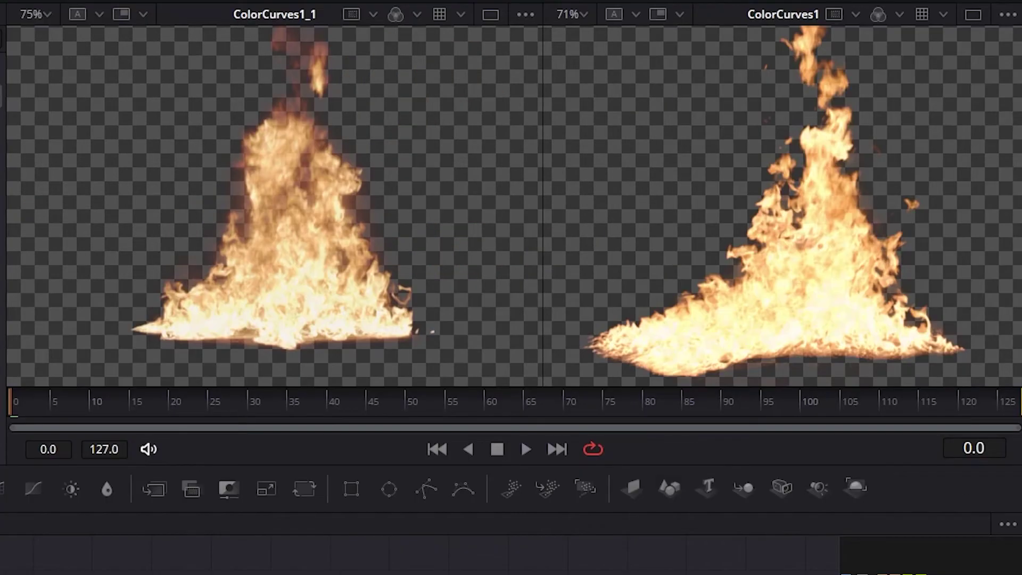
Step: Make room after ColorCurves1, insert a Soft Glow node between it and Merge1, and rename the node OuterGlow
{"action": "left_click_drag", "start_coordinate": [402, 377], "coordinate": [271, 425]}
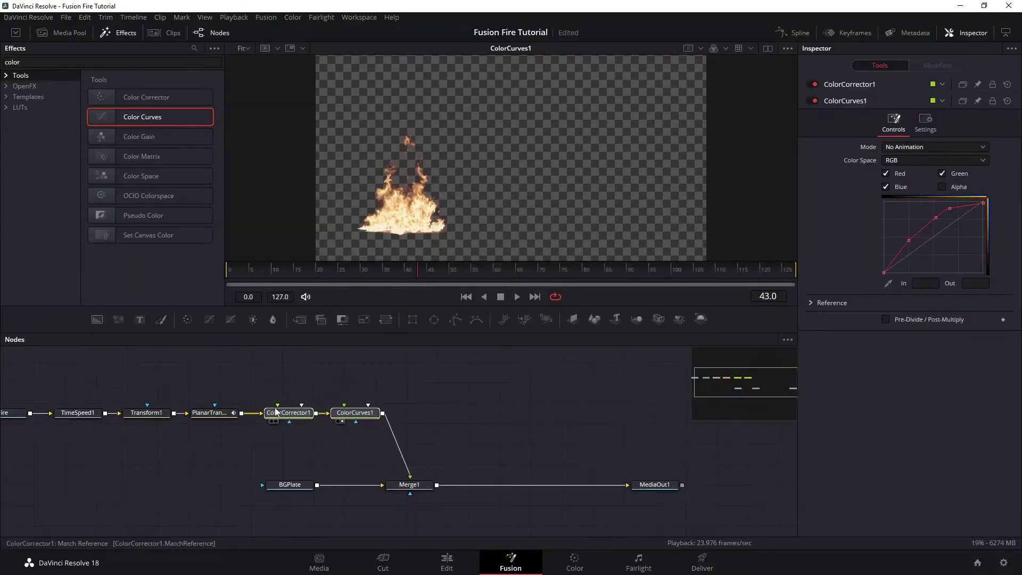
{"action": "left_click", "coordinate": [272, 416]}
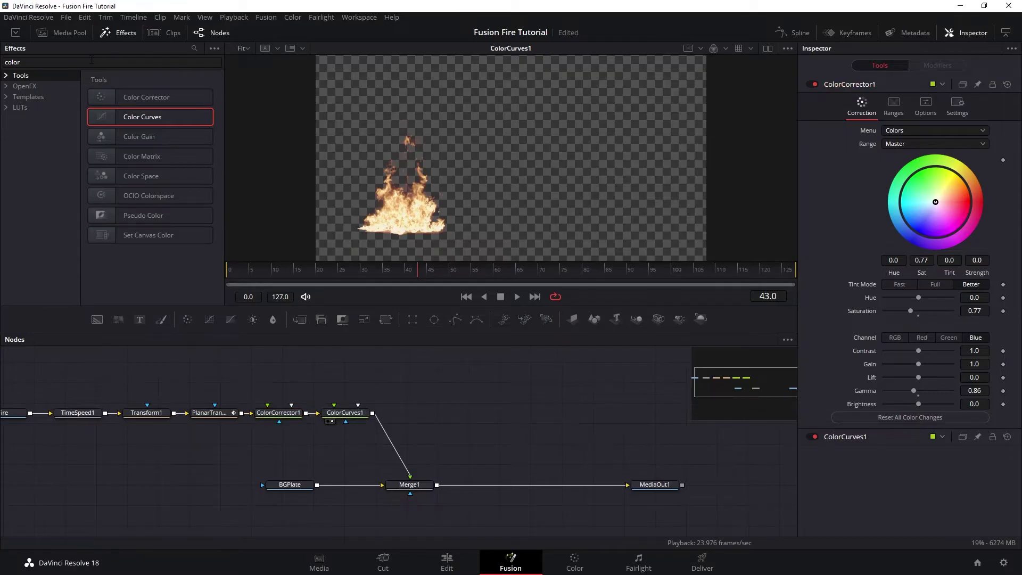
{"action": "left_click", "coordinate": [92, 60]}
{"action": "type", "text": "glow"}
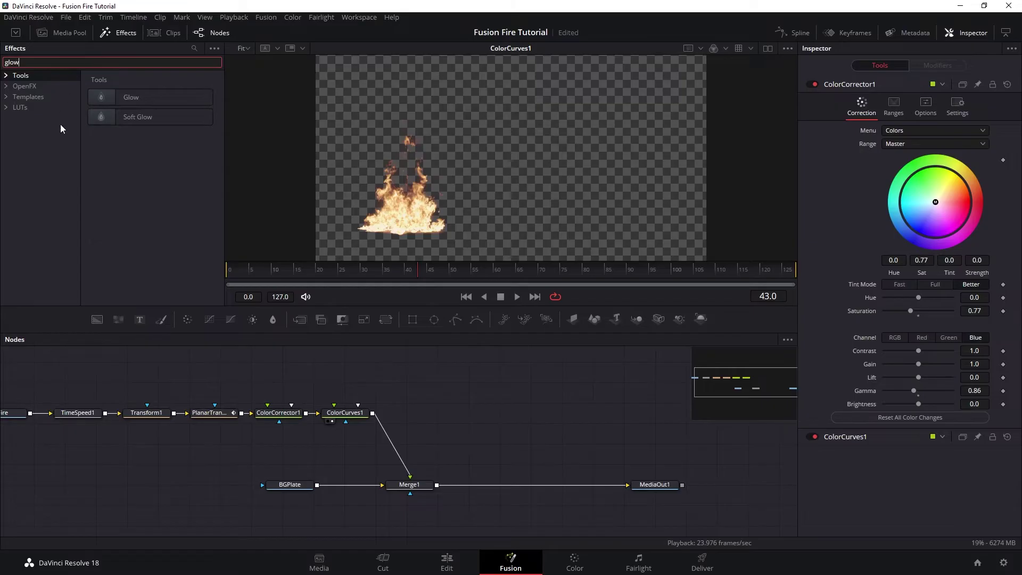
{"action": "left_click", "coordinate": [130, 123]}
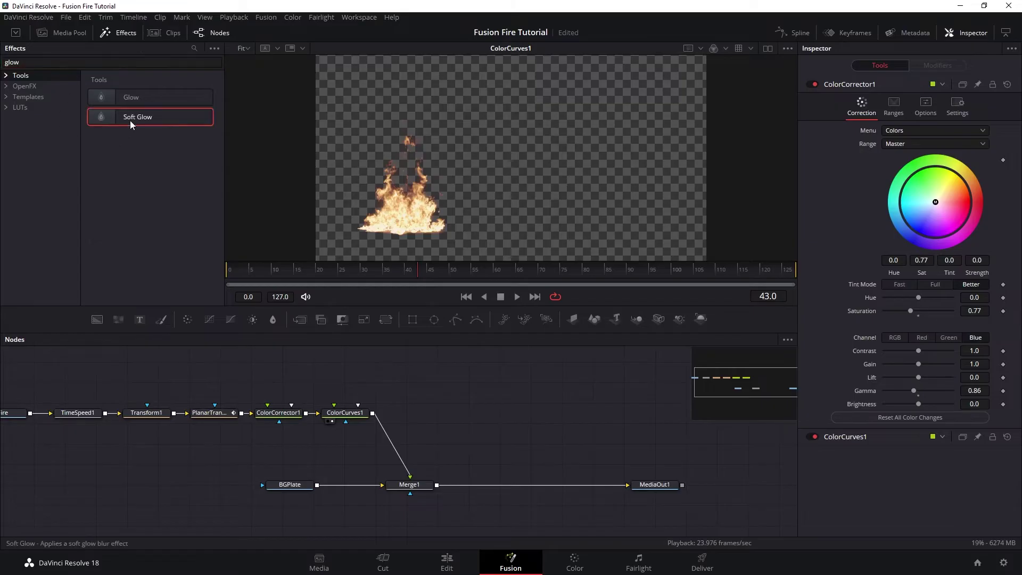
{"action": "left_click_drag", "start_coordinate": [130, 122], "coordinate": [244, 169]}
{"action": "mouse_move", "coordinate": [404, 412]}
{"action": "left_mouse_down"}
{"action": "mouse_move", "coordinate": [436, 417]}
{"action": "mouse_move", "coordinate": [396, 439]}
{"action": "mouse_move", "coordinate": [413, 419]}
{"action": "left_mouse_up"}
{"action": "key", "text": "F2"}
{"action": "type", "text": "OutsideGlow"}
{"action": "key", "text": "Return"}
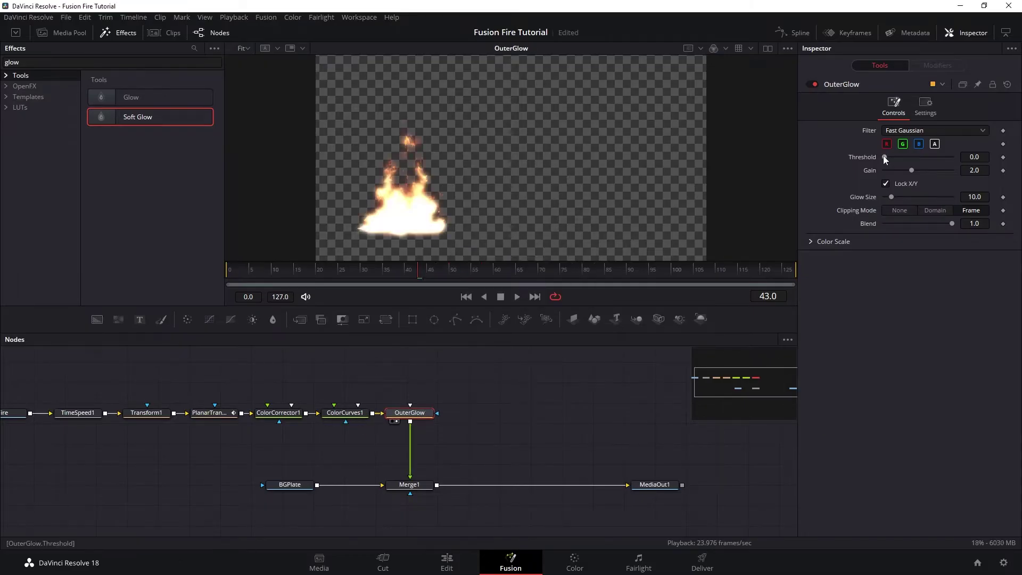
Step: Set OuterGlow's threshold to about 0.504 and glow size to 300, and open its Blend value for editing
{"action": "left_click_drag", "start_coordinate": [884, 156], "coordinate": [917, 158]}
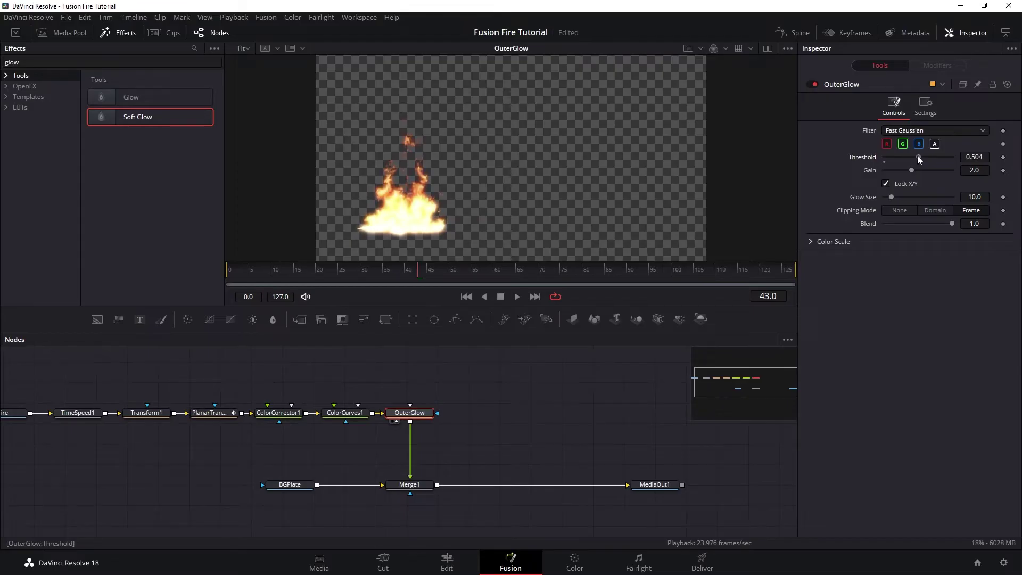
{"action": "left_click", "coordinate": [974, 197]}
{"action": "type", "text": "300"}
{"action": "left_click", "coordinate": [978, 223]}
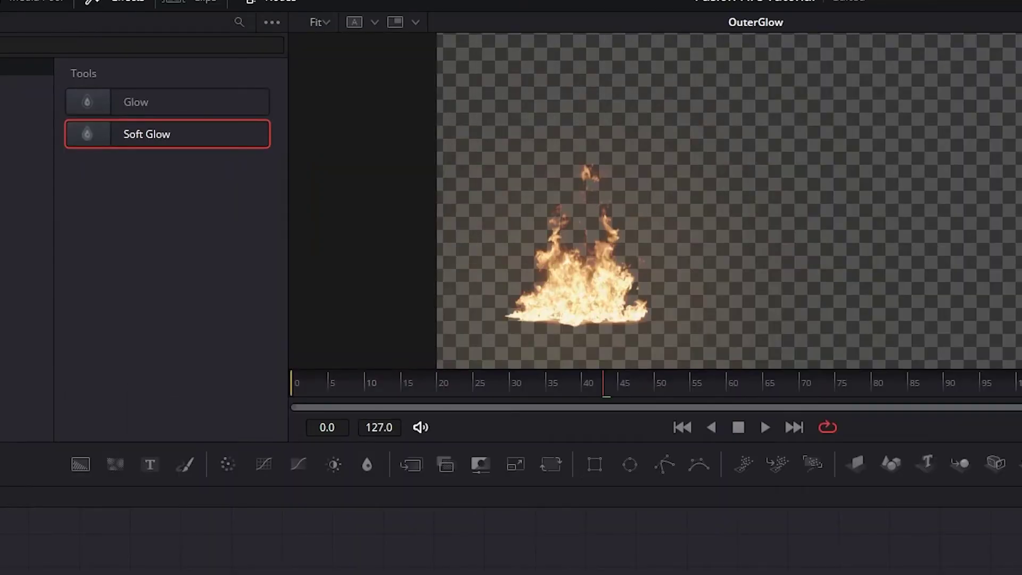
Step: Insert a second Soft Glow between OuterGlow and Merge1, view it, and rename it MidGlow
{"action": "left_click_drag", "start_coordinate": [147, 135], "coordinate": [434, 422]}
{"action": "mouse_move", "coordinate": [431, 418]}
{"action": "left_mouse_down"}
{"action": "mouse_move", "coordinate": [401, 441]}
{"action": "mouse_move", "coordinate": [425, 422]}
{"action": "left_mouse_up"}
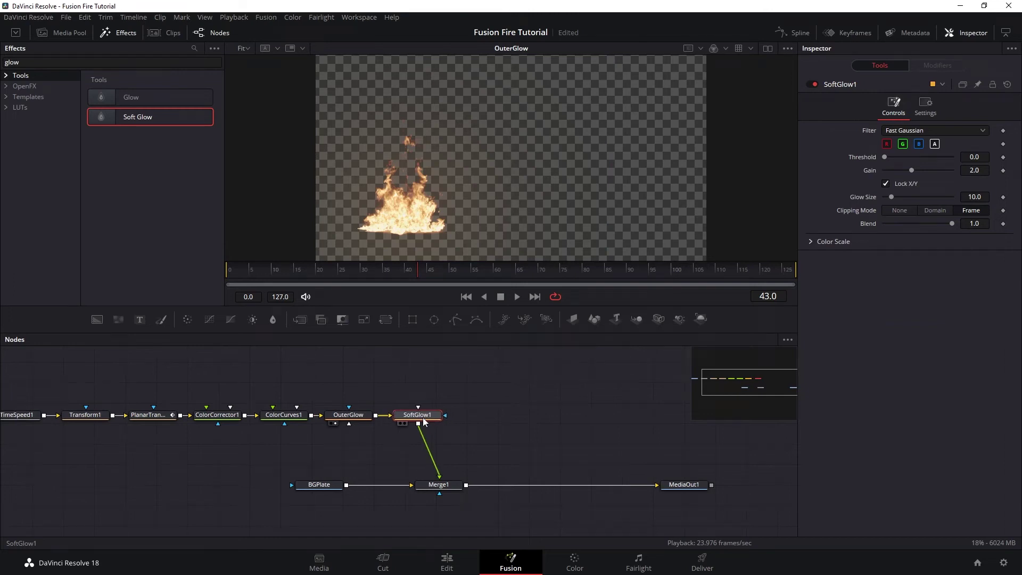
{"action": "key", "text": "1"}
{"action": "key", "text": "F2"}
{"action": "type", "text": "MidGlow"}
{"action": "key", "text": "Return"}
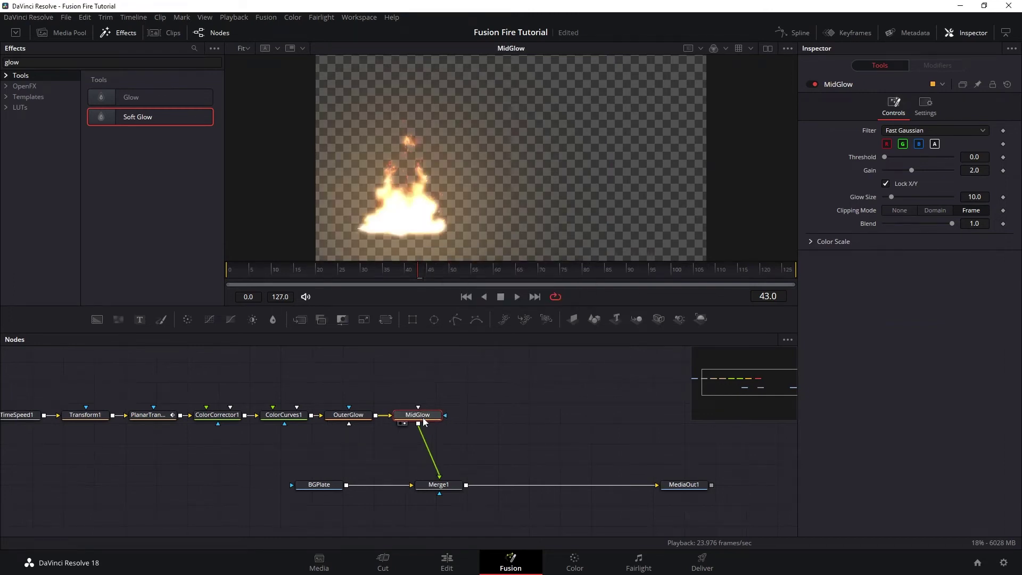
Step: Set MidGlow's threshold to about 0.449, gain to 0.787, glow size to 4.7 and blend to 0.709
{"action": "left_click_drag", "start_coordinate": [884, 157], "coordinate": [916, 153]}
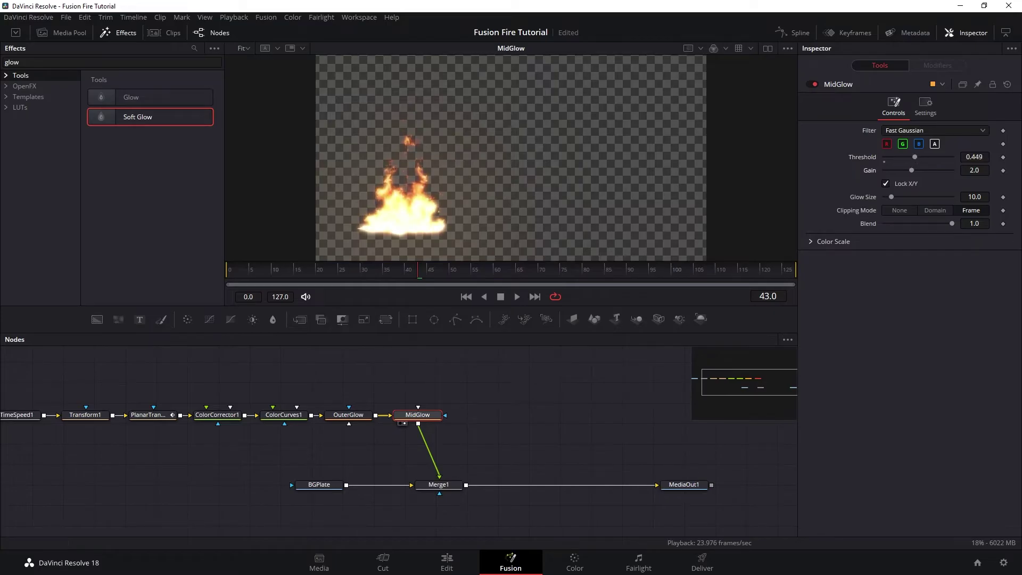
{"action": "left_click_drag", "start_coordinate": [912, 171], "coordinate": [896, 170]}
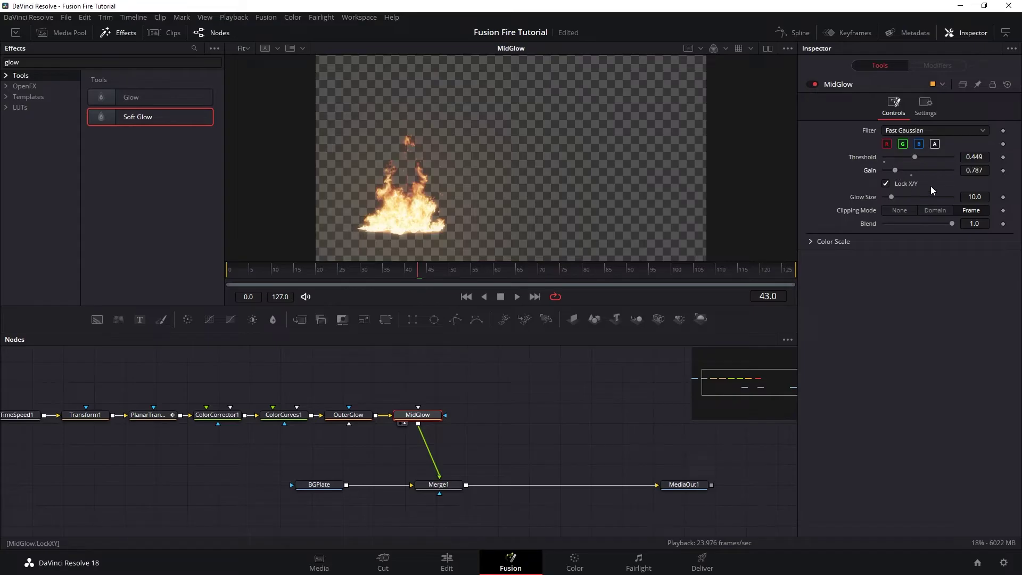
{"action": "left_click_drag", "start_coordinate": [891, 196], "coordinate": [888, 195]}
{"action": "left_click_drag", "start_coordinate": [952, 223], "coordinate": [934, 222]}
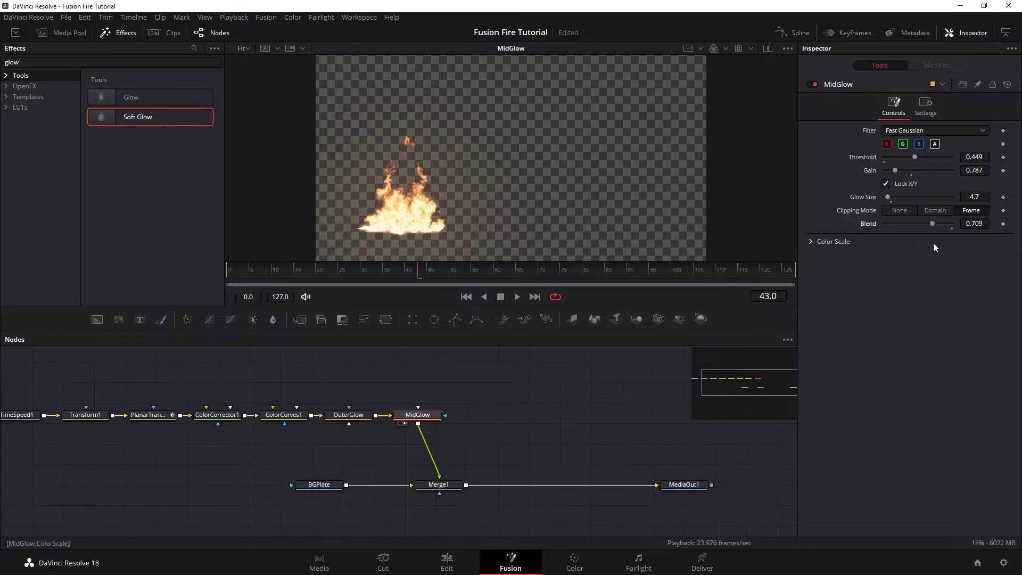
Step: Switch MidGlow off and on repeatedly to compare the fire with and without its glow
{"action": "left_click", "coordinate": [815, 85]}
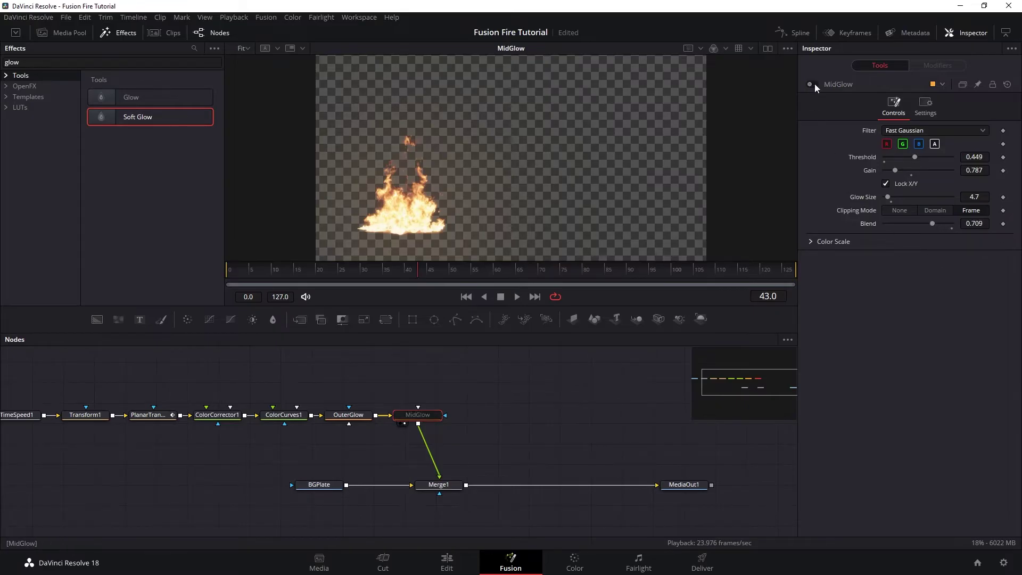
{"action": "left_click", "coordinate": [814, 84]}
{"action": "left_click", "coordinate": [815, 84]}
{"action": "left_click", "coordinate": [815, 84]}
{"action": "left_click", "coordinate": [814, 84]}
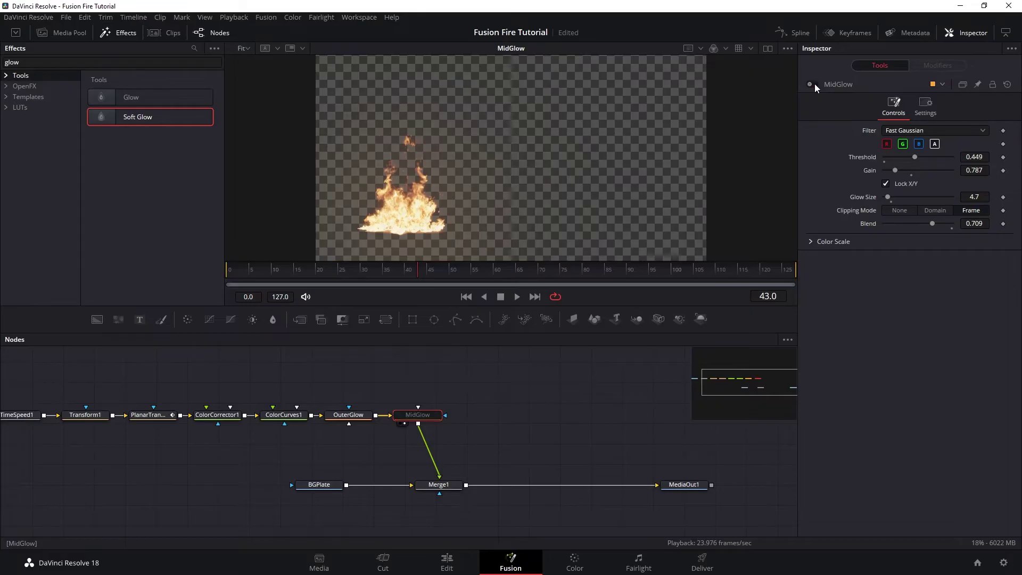
{"action": "left_click", "coordinate": [815, 84]}
{"action": "left_click", "coordinate": [814, 84]}
{"action": "left_click", "coordinate": [814, 84]}
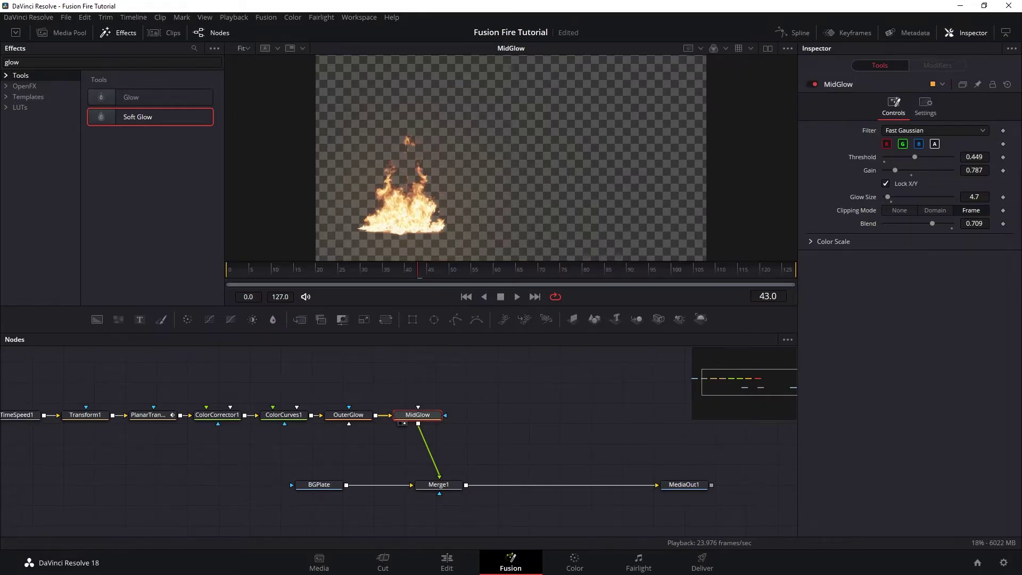
Step: Insert a third Soft Glow between MidGlow and Merge1 and show it in the viewer
{"action": "left_click_drag", "start_coordinate": [138, 116], "coordinate": [170, 158]}
{"action": "left_click_drag", "start_coordinate": [488, 429], "coordinate": [480, 420]}
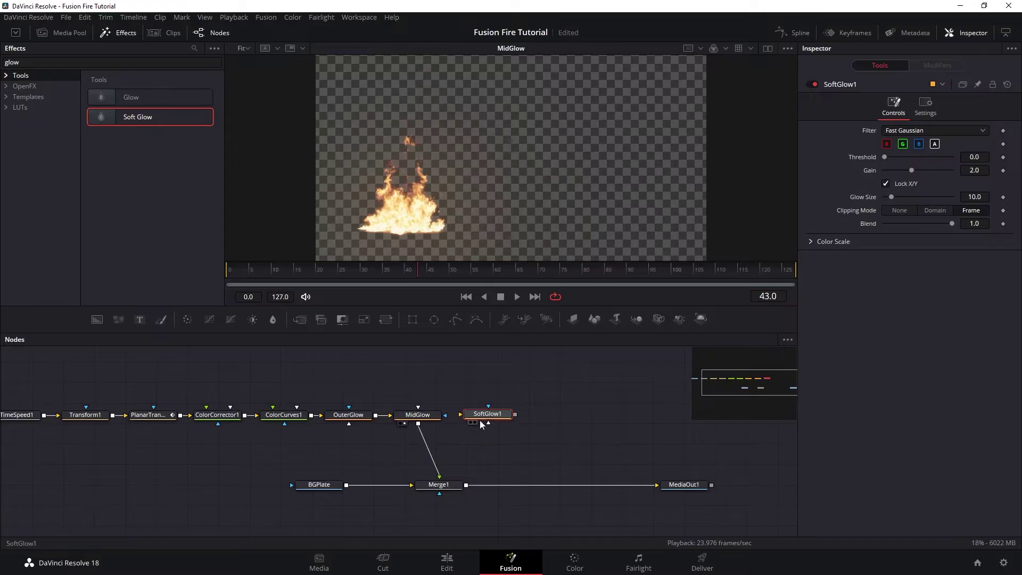
{"action": "key", "text": "2"}
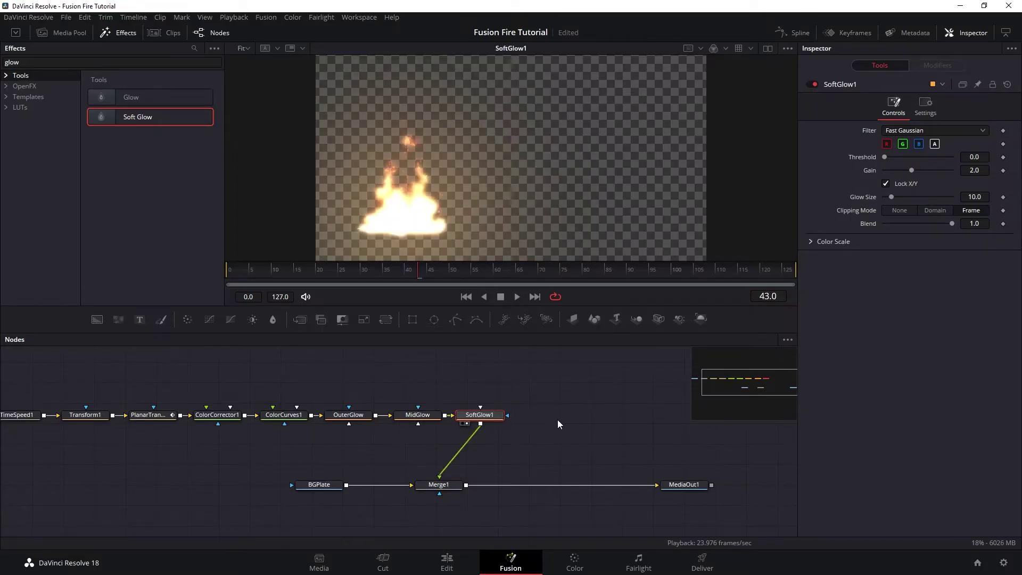
Step: Set SoftGlow1's threshold to about 0.937, gain to 2.6 and glow size to 3, and open its Blend value for editing
{"action": "left_click_drag", "start_coordinate": [884, 158], "coordinate": [918, 168]}
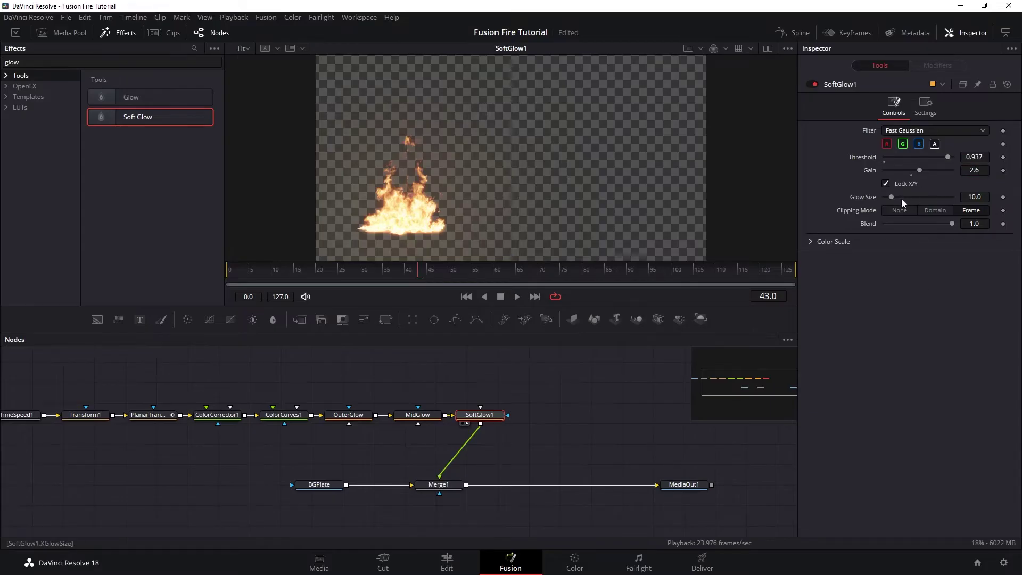
{"action": "type", "text": "3"}
{"action": "left_click", "coordinate": [975, 223]}
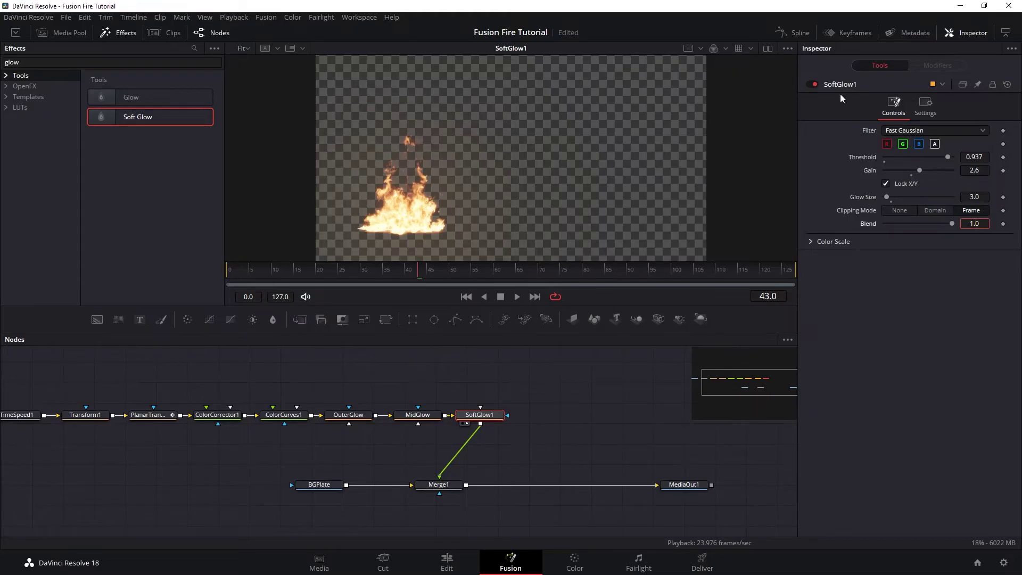
Step: Switch SoftGlow1 off and on repeatedly to compare its effect on the fire
{"action": "left_click", "coordinate": [817, 84]}
{"action": "left_click", "coordinate": [817, 84]}
{"action": "left_click", "coordinate": [816, 85]}
{"action": "left_click", "coordinate": [816, 84]}
{"action": "left_click", "coordinate": [817, 84]}
{"action": "left_click", "coordinate": [817, 84]}
{"action": "left_click", "coordinate": [816, 84]}
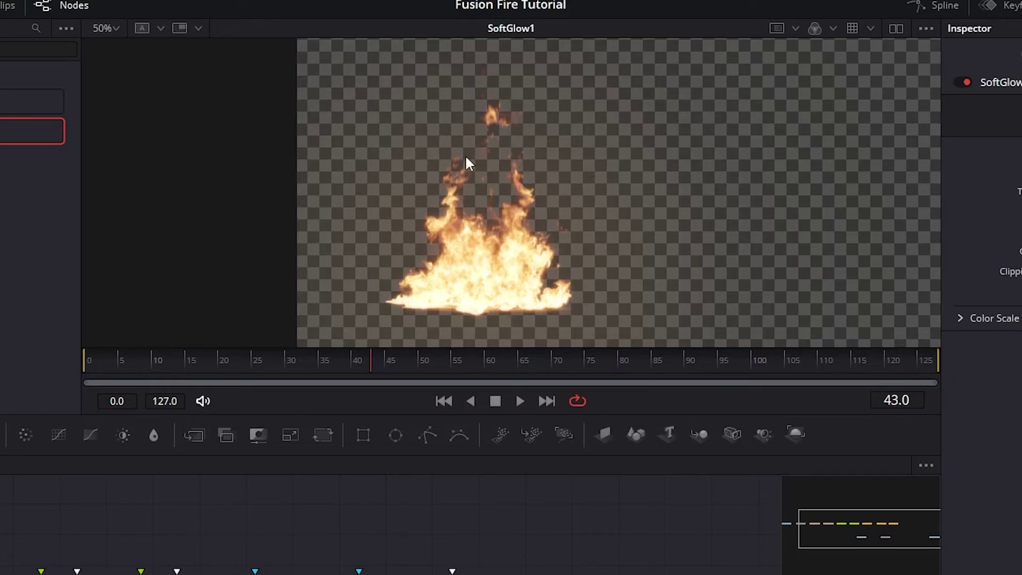
Step: Make room after ColorCurves1, add a Luma Keyer above the glow nodes, and feed it from ColorCurves1's output
{"action": "left_click_drag", "start_coordinate": [373, 527], "coordinate": [453, 526]}
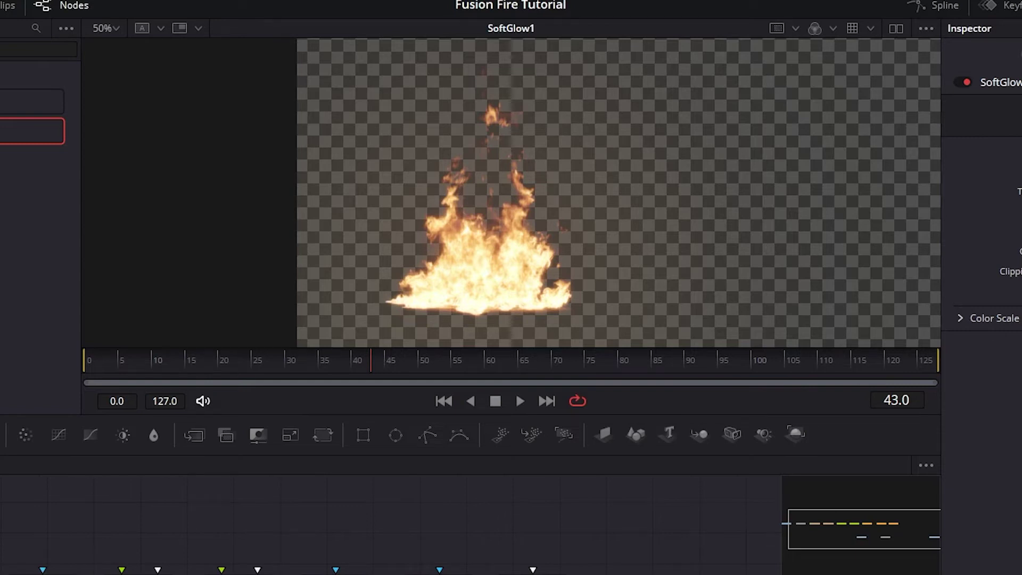
{"action": "double_click", "coordinate": [38, 49]}
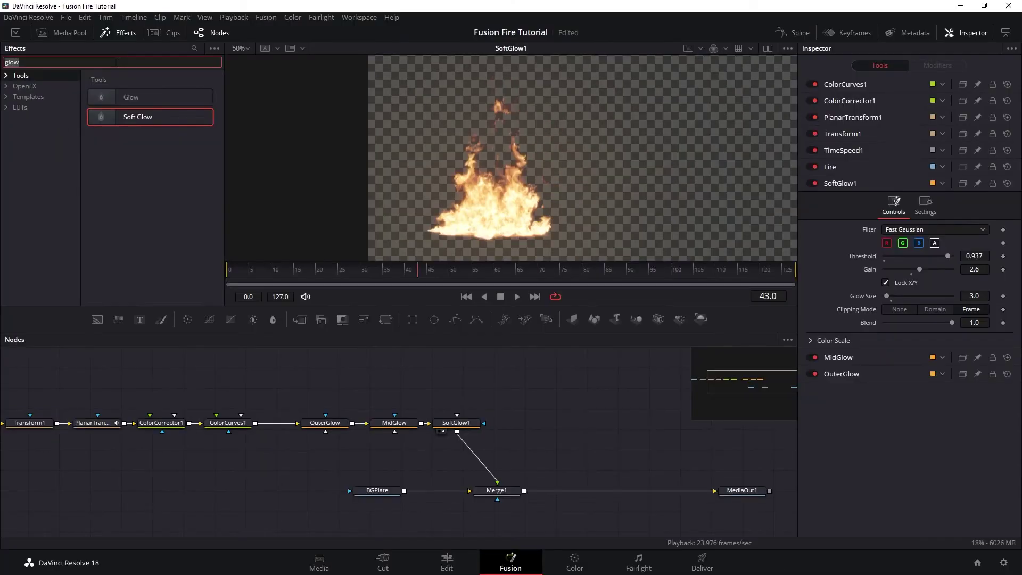
{"action": "type", "text": "luma ke"}
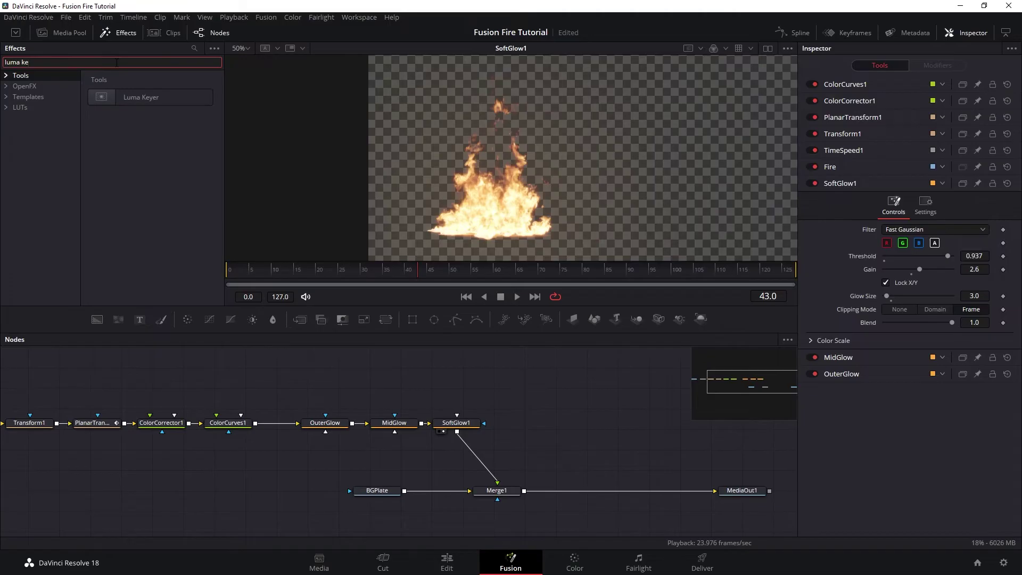
{"action": "left_click_drag", "start_coordinate": [146, 99], "coordinate": [165, 113]}
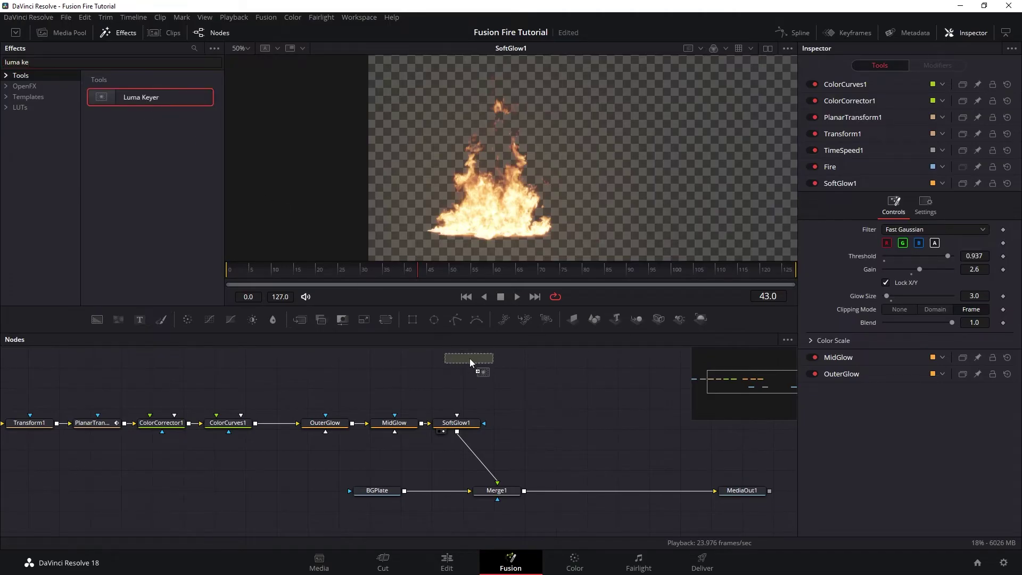
{"action": "left_click_drag", "start_coordinate": [470, 359], "coordinate": [255, 423]}
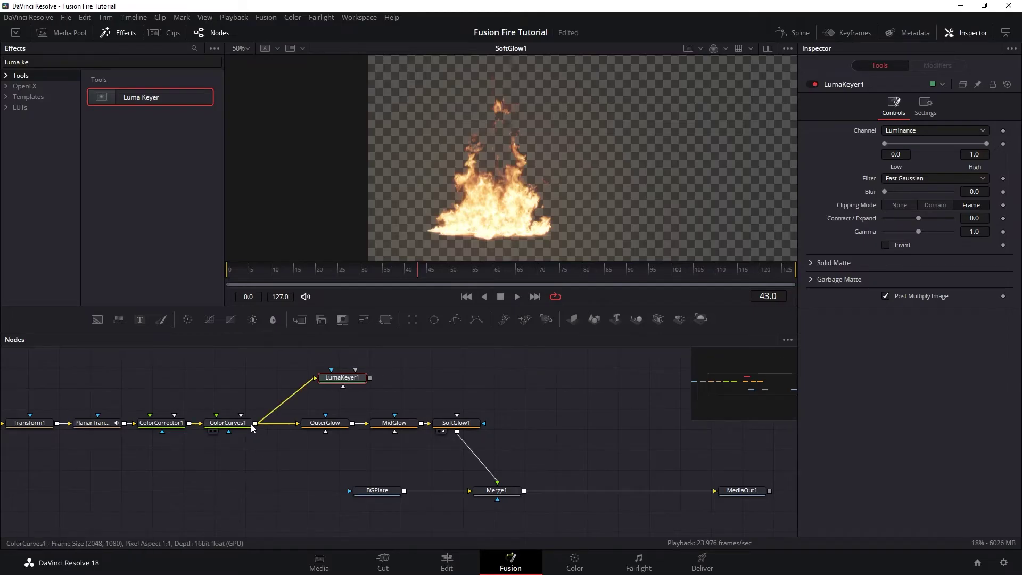
Step: Show LumaKeyer1, invert it, and set Low to 0.261, High to 0.45, Contract / Expand to 0.21 and Gamma to 0.781
{"action": "key", "text": "1"}
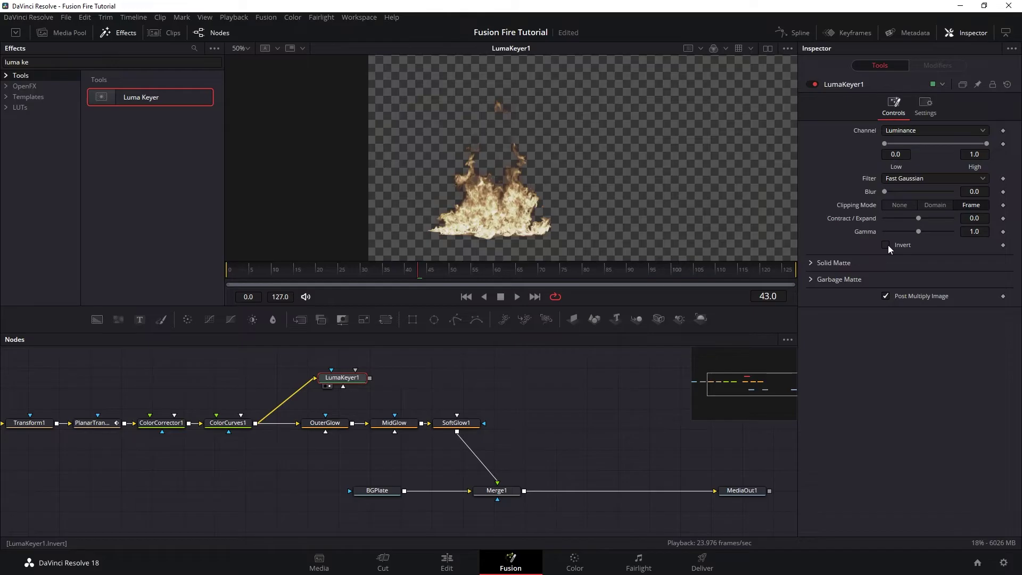
{"action": "left_click_drag", "start_coordinate": [916, 220], "coordinate": [947, 222]}
{"action": "key", "text": "ctrl+z"}
{"action": "left_click", "coordinate": [885, 245]}
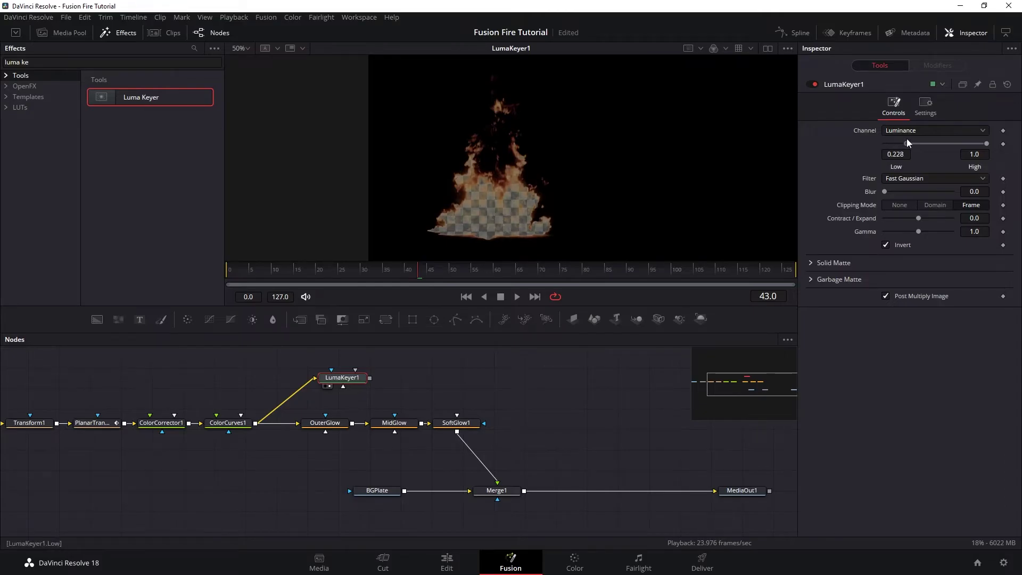
{"action": "left_click_drag", "start_coordinate": [907, 139], "coordinate": [910, 139]}
{"action": "left_click_drag", "start_coordinate": [985, 143], "coordinate": [933, 152]}
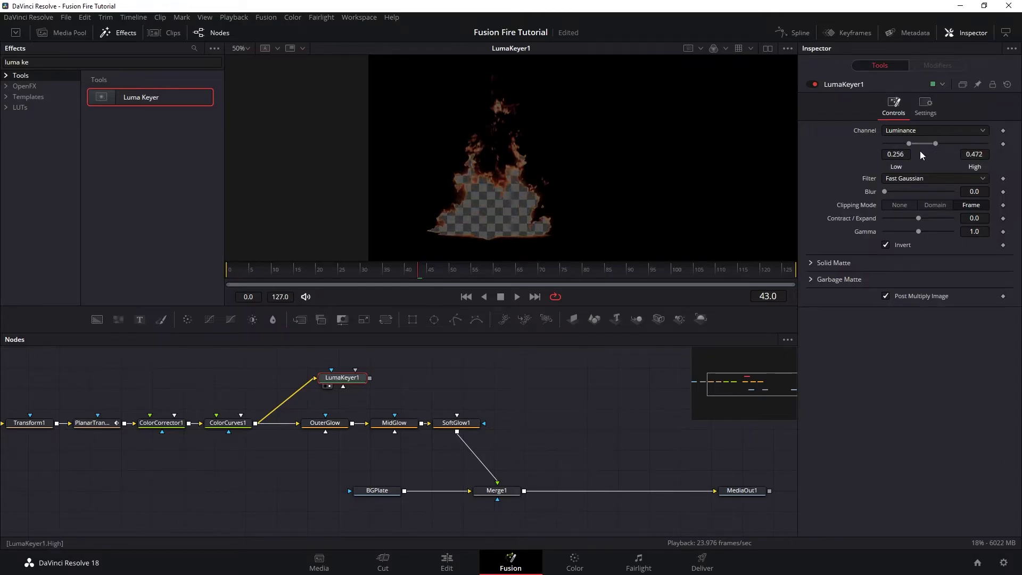
{"action": "mouse_move", "coordinate": [920, 218]}
{"action": "left_mouse_down"}
{"action": "mouse_move", "coordinate": [930, 215]}
{"action": "mouse_move", "coordinate": [910, 232]}
{"action": "left_mouse_up"}
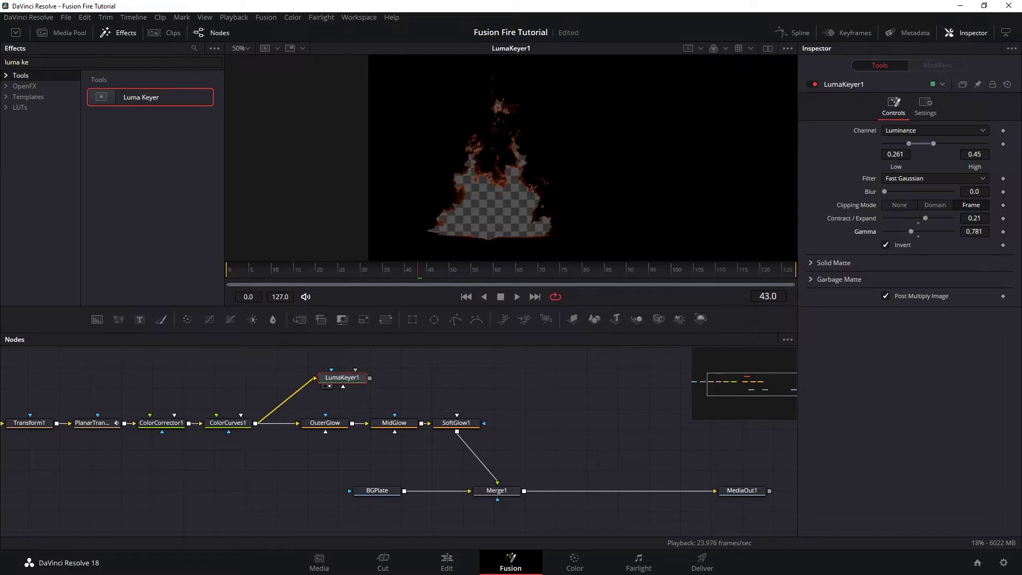
Step: Add a second Luma Keyer after LumaKeyer1, show it in the viewer, and raise its Contract / Expand to isolate the flame edges
{"action": "left_click_drag", "start_coordinate": [145, 104], "coordinate": [356, 301]}
{"action": "left_click_drag", "start_coordinate": [418, 382], "coordinate": [424, 384]}
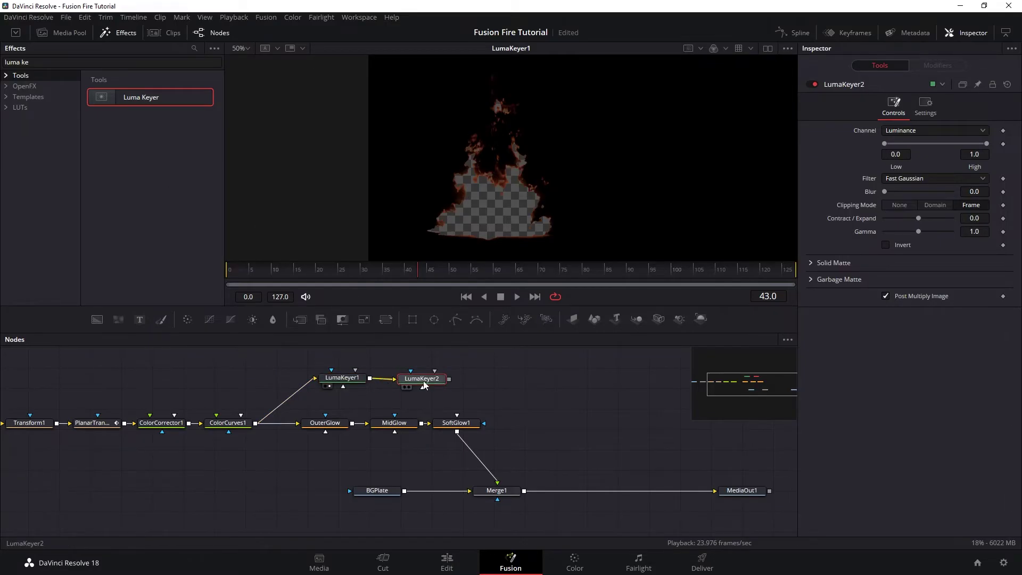
{"action": "key", "text": "1"}
{"action": "left_click_drag", "start_coordinate": [918, 218], "coordinate": [929, 218]}
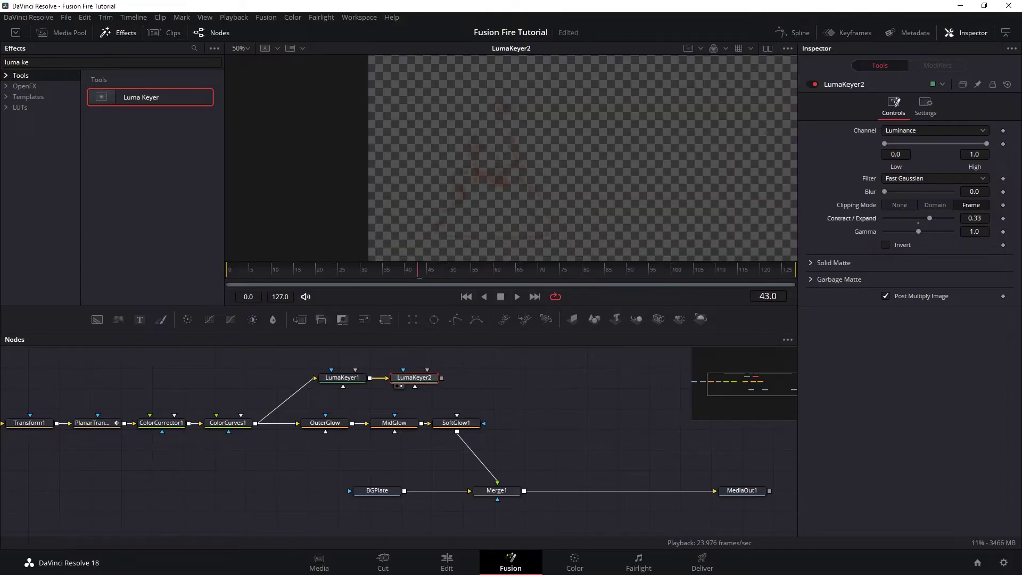
{"action": "left_click_drag", "start_coordinate": [929, 219], "coordinate": [927, 218]}
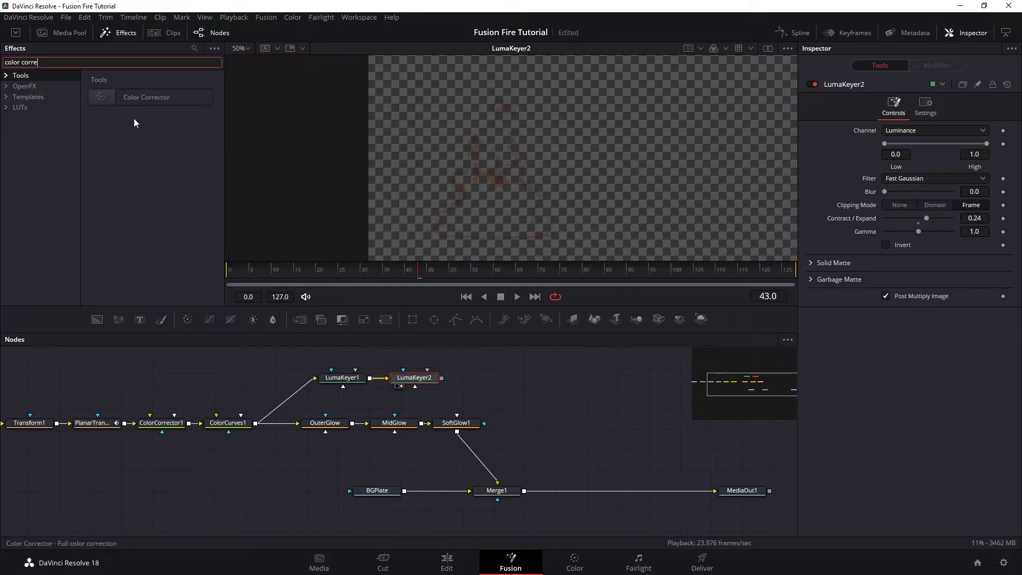
Step: Add a Color Corrector after LumaKeyer2 and grade it with a yellow-orange tint at strength 1.0, saturation 0.63 and gain 5.0
{"action": "left_click_drag", "start_coordinate": [151, 101], "coordinate": [488, 382]}
{"action": "key", "text": "2"}
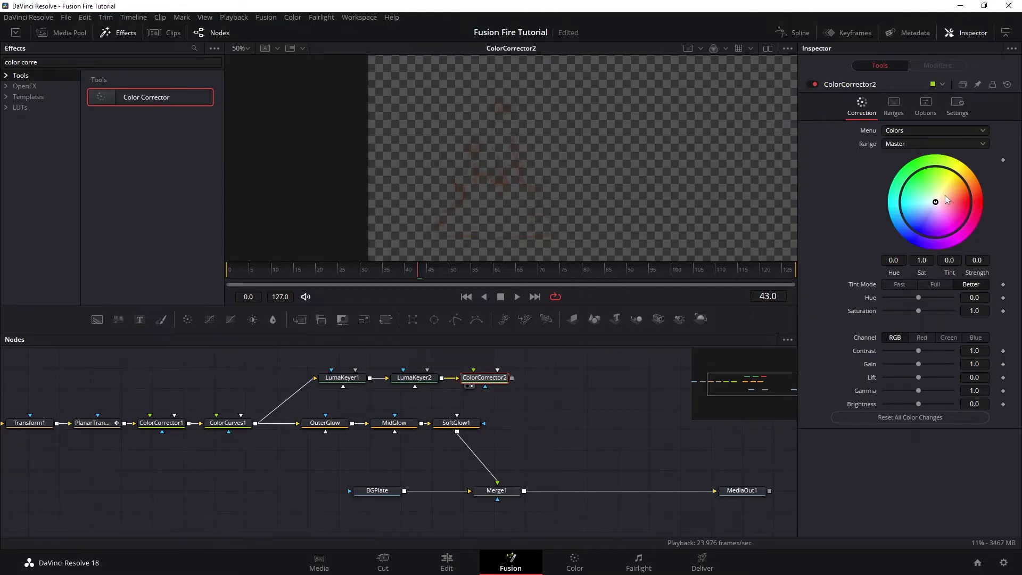
{"action": "left_click_drag", "start_coordinate": [946, 196], "coordinate": [963, 178]}
{"action": "left_click_drag", "start_coordinate": [918, 311], "coordinate": [905, 311]}
{"action": "left_click_drag", "start_coordinate": [918, 363], "coordinate": [952, 363]}
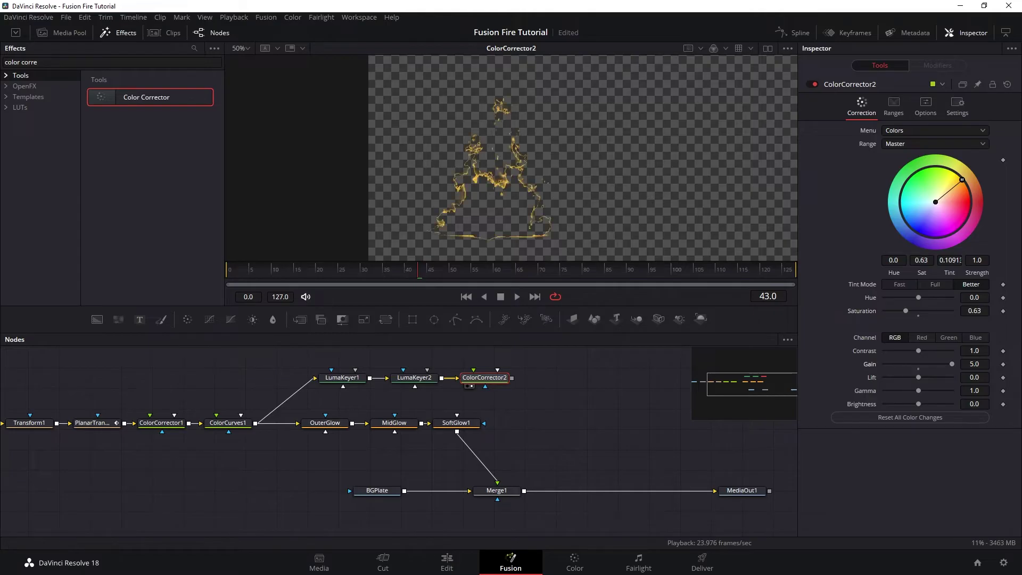
Step: Add a Blur after ColorCorrector2, show it in the viewer, and set its blur size to 12
{"action": "left_click", "coordinate": [110, 63]}
{"action": "type", "text": "blur"}
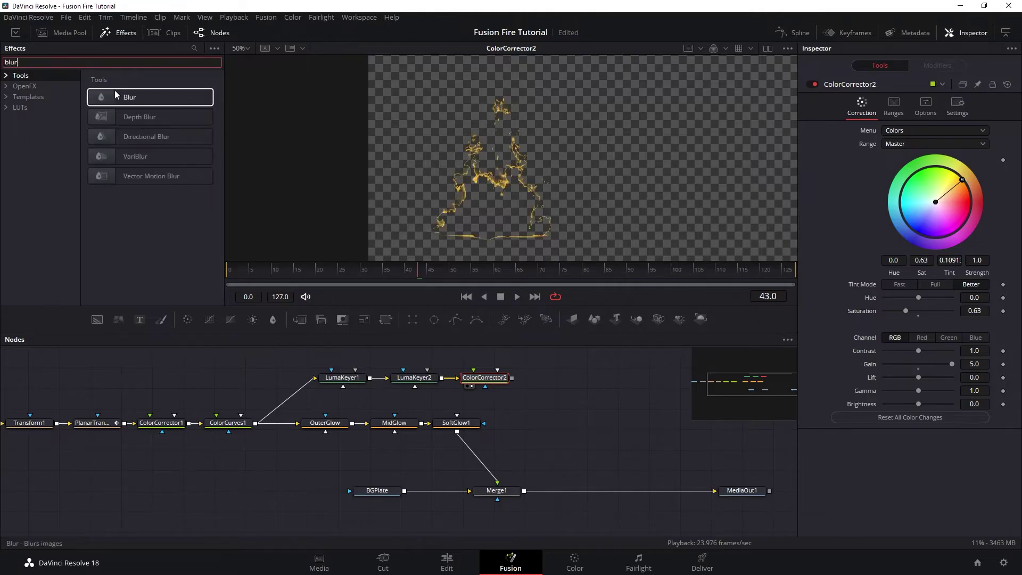
{"action": "left_click", "coordinate": [120, 99]}
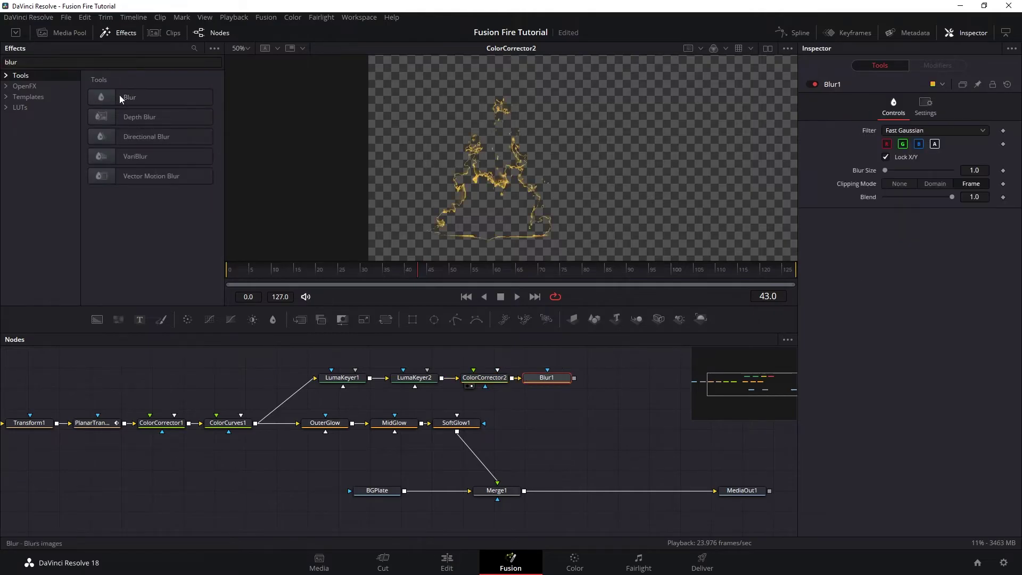
{"action": "key", "text": "1"}
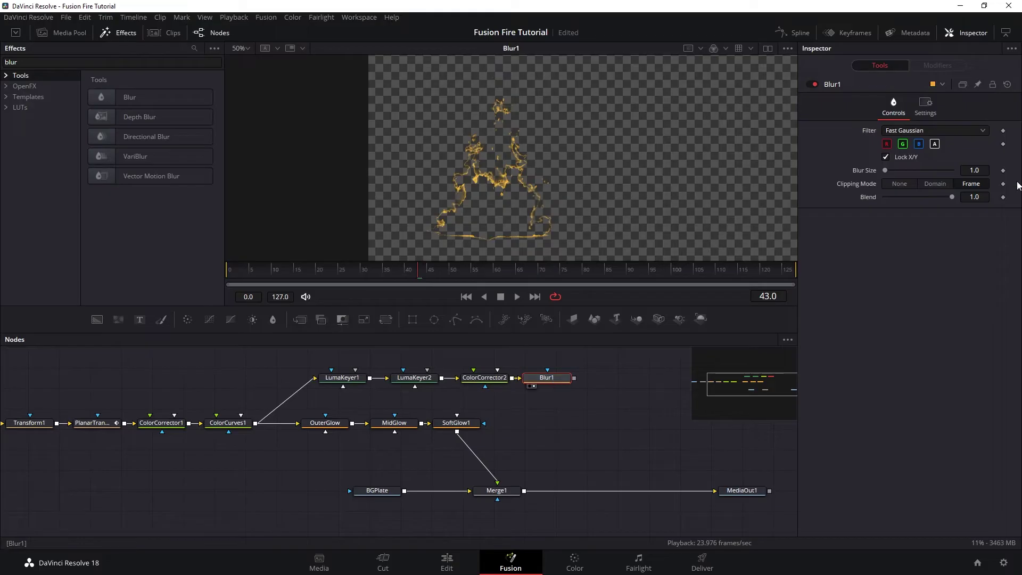
{"action": "left_click", "coordinate": [974, 171]}
{"action": "type", "text": "12"}
{"action": "key", "text": "Tab"}
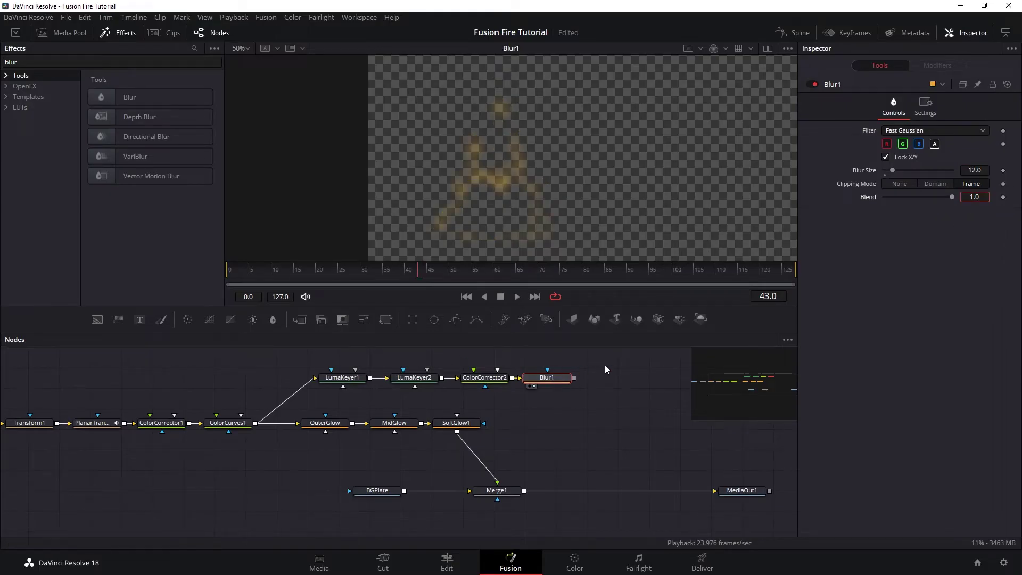
Step: Merge Blur1 over SoftGlow1's output ahead of Merge1 and show the new merge in the viewer
{"action": "left_click", "coordinate": [554, 379]}
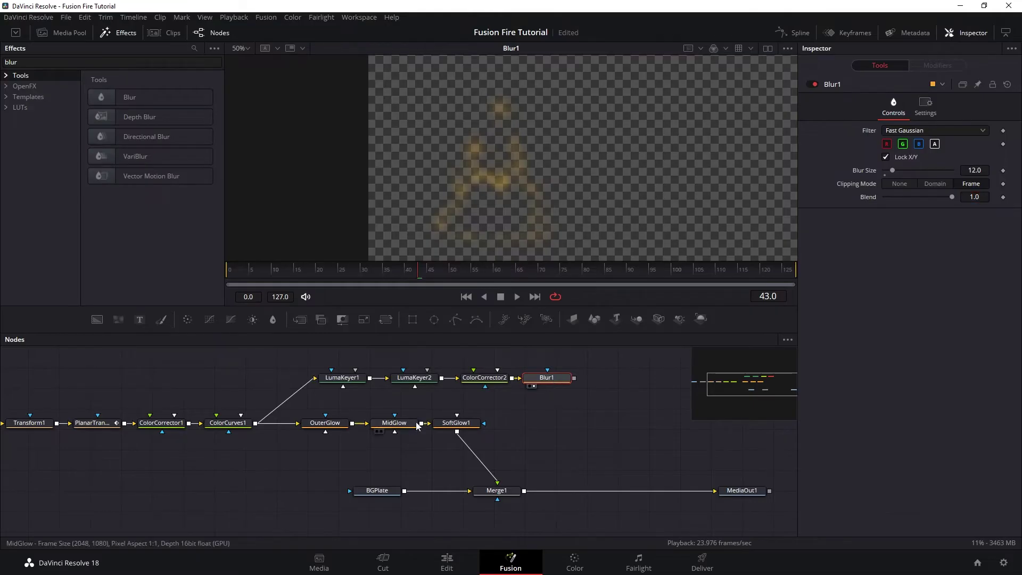
{"action": "left_click", "coordinate": [456, 424]}
{"action": "left_click_drag", "start_coordinate": [574, 378], "coordinate": [458, 431]}
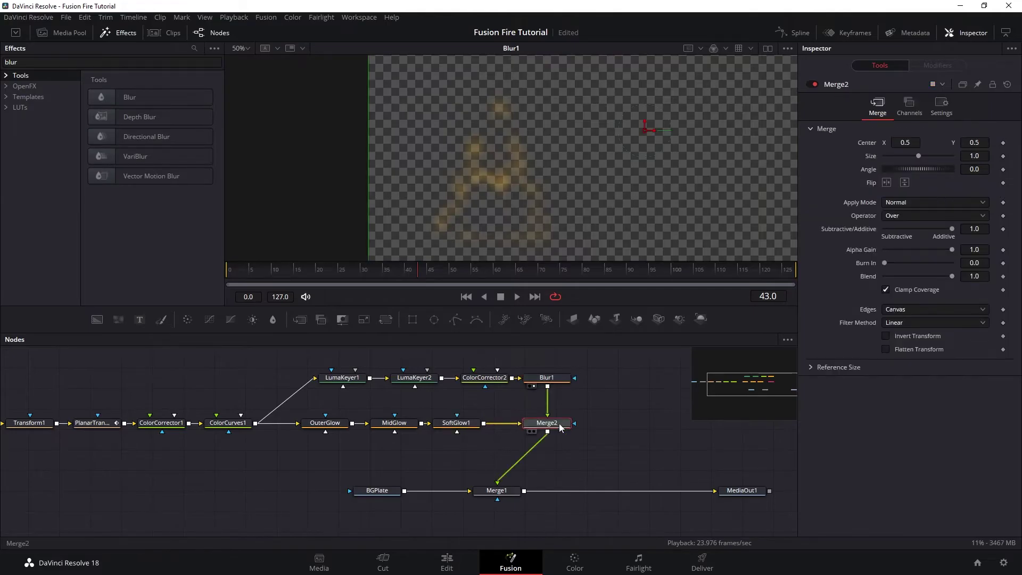
{"action": "key", "text": "1"}
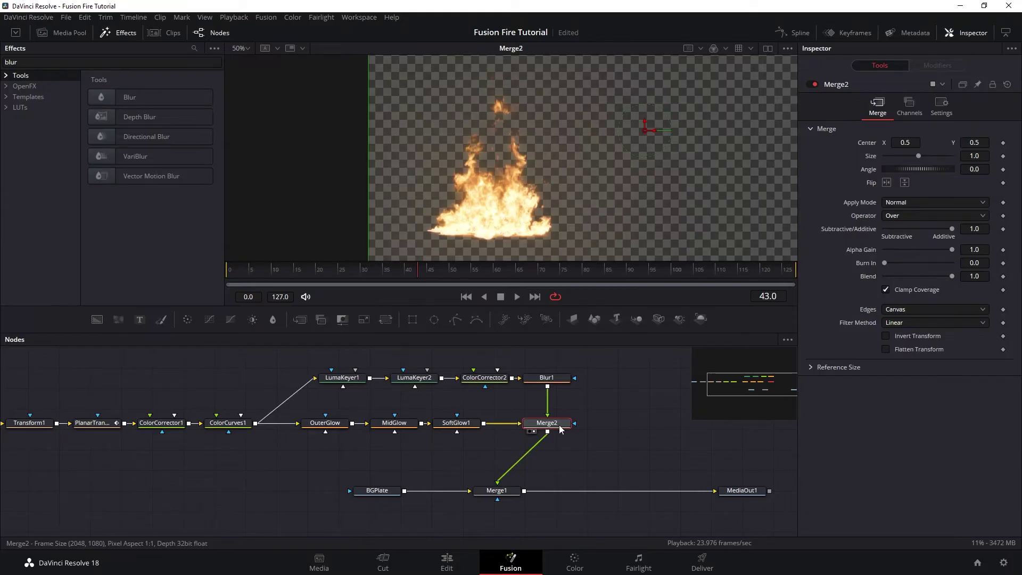
Step: Switch Merge2 off and on to compare the fire with and without the blurred edge glow
{"action": "left_click", "coordinate": [472, 426]}
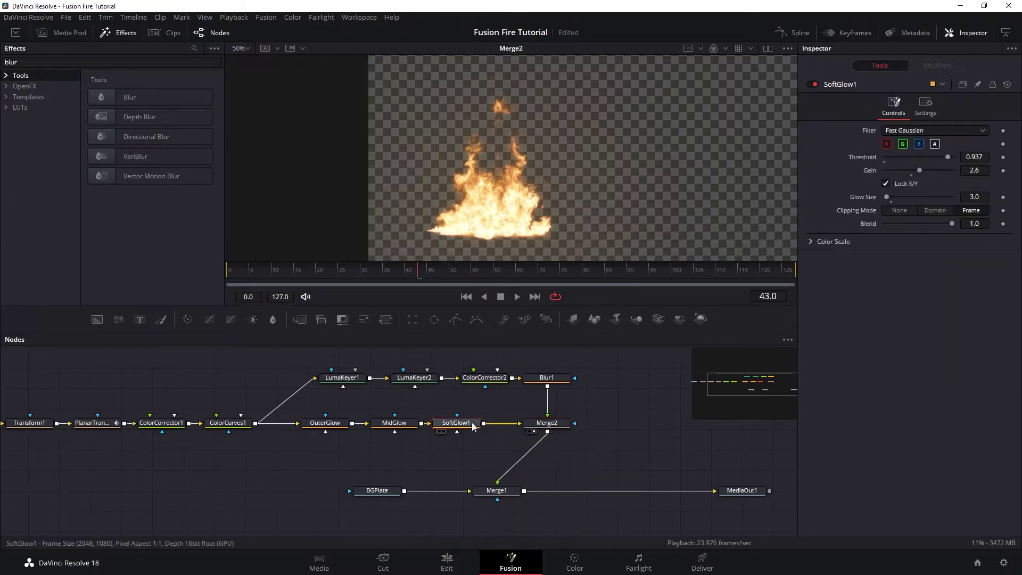
{"action": "left_click", "coordinate": [547, 425]}
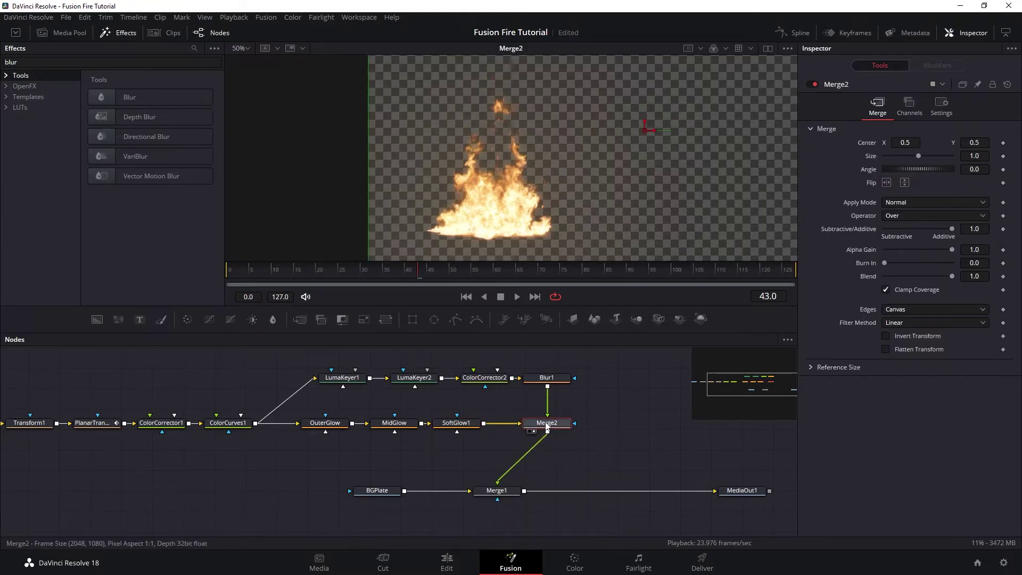
{"action": "left_click", "coordinate": [814, 86]}
{"action": "left_click", "coordinate": [813, 85]}
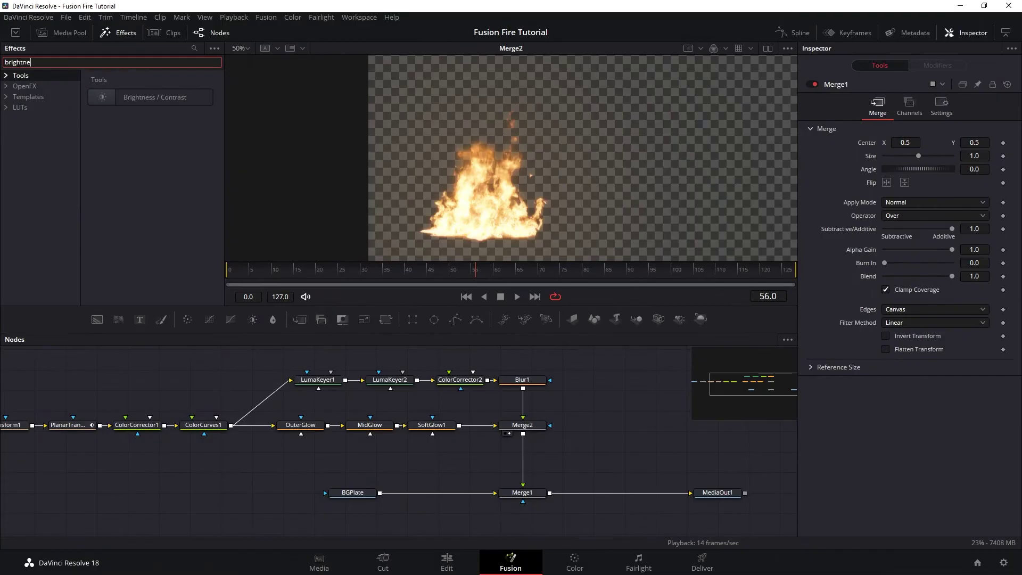
Step: Insert Brightness / Contrast between Merge2 and Merge1 with gain 1.06, saturation 0.89, and black and white clipping enabled
{"action": "left_click_drag", "start_coordinate": [154, 97], "coordinate": [523, 456]}
{"action": "key", "text": "1"}
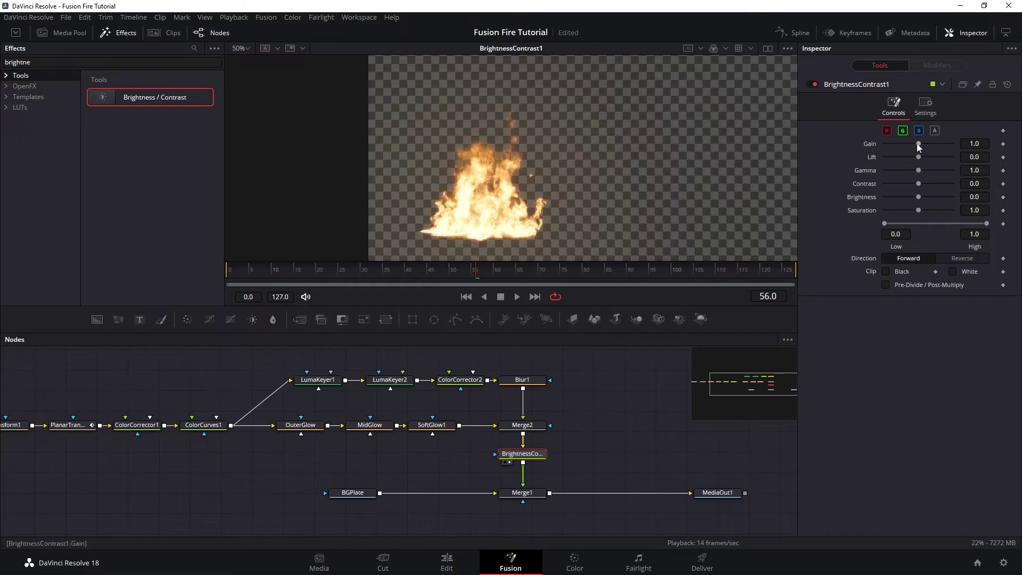
{"action": "left_click_drag", "start_coordinate": [918, 143], "coordinate": [919, 147]}
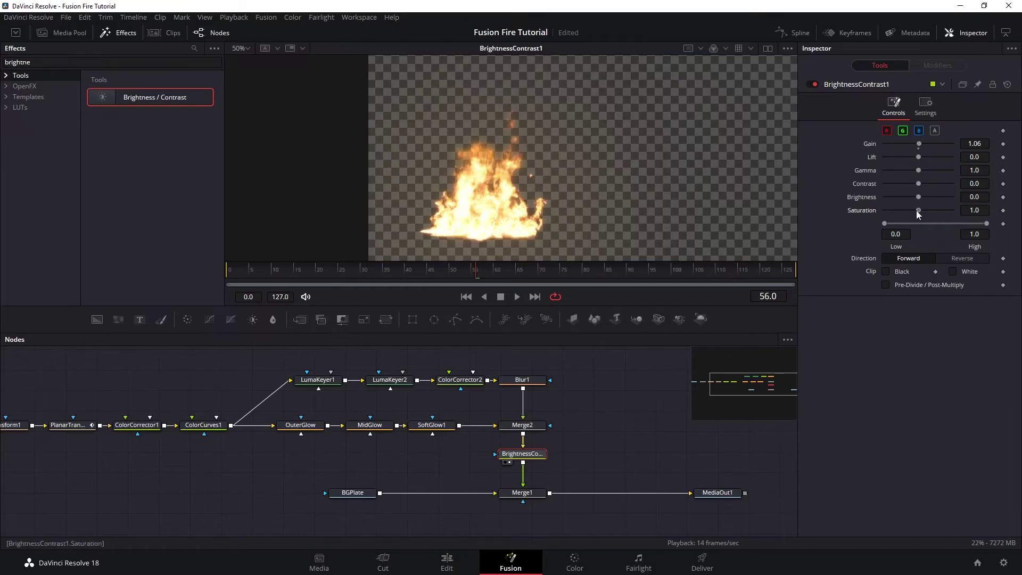
{"action": "left_click_drag", "start_coordinate": [918, 211], "coordinate": [917, 214]}
{"action": "left_click", "coordinate": [886, 272]}
{"action": "left_click", "coordinate": [957, 272]}
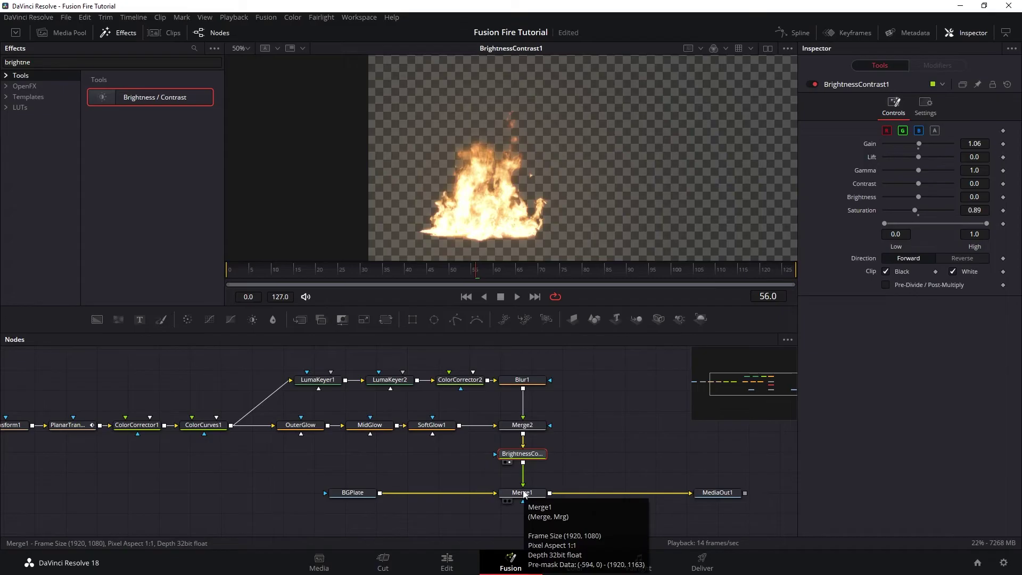
Step: Show MediaOut1 in the viewer and play back the full composite of the fire over the background plate
{"action": "left_click", "coordinate": [717, 492]}
{"action": "key", "text": "1"}
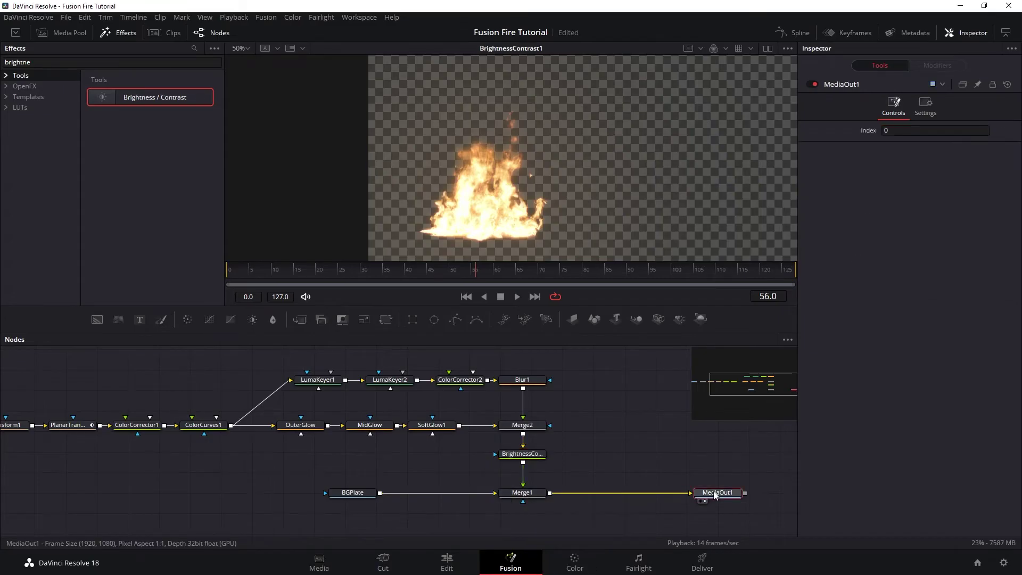
{"action": "left_click", "coordinate": [516, 302]}
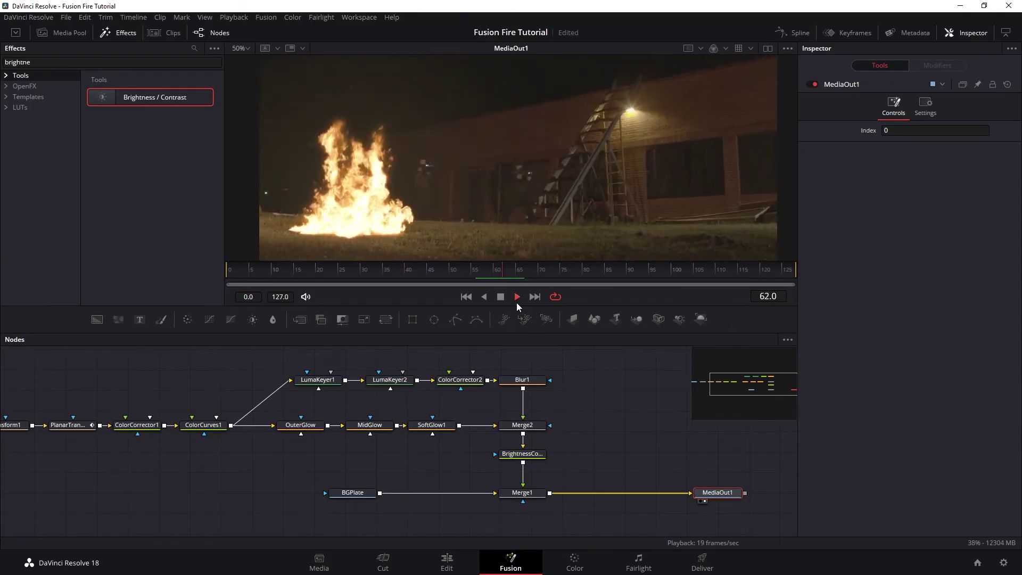
Step: Stop playback and try lowering Merge1's Alpha Gain to the minimum while checking its apply mode
{"action": "left_click", "coordinate": [523, 492]}
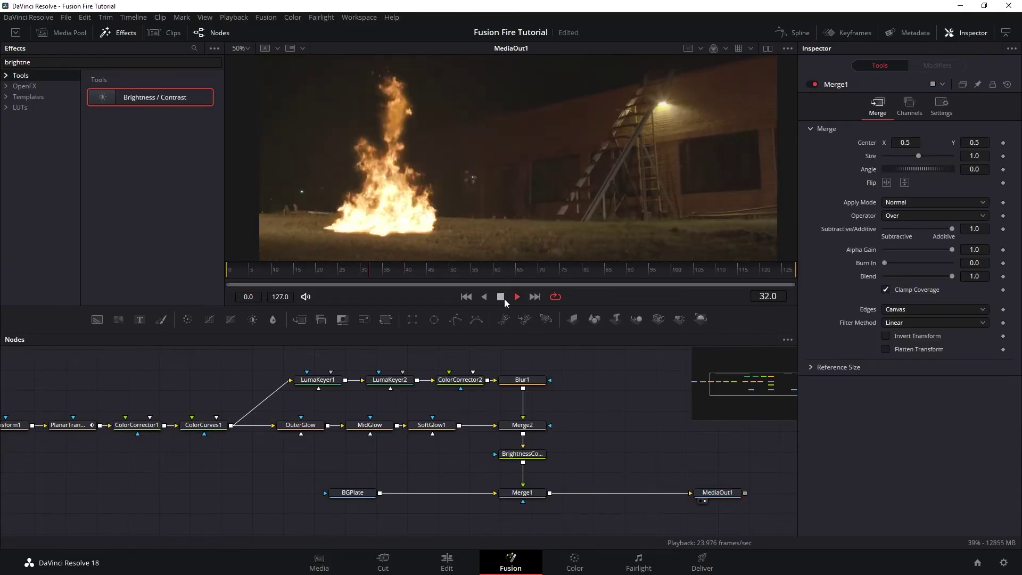
{"action": "left_click", "coordinate": [500, 297]}
{"action": "left_click", "coordinate": [916, 201]}
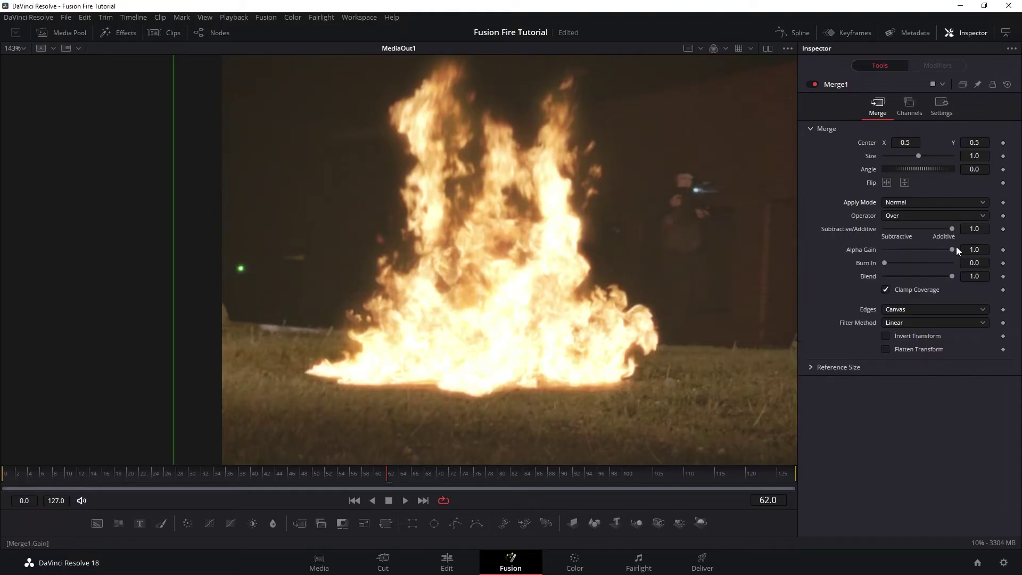
{"action": "left_click_drag", "start_coordinate": [953, 248], "coordinate": [866, 251]}
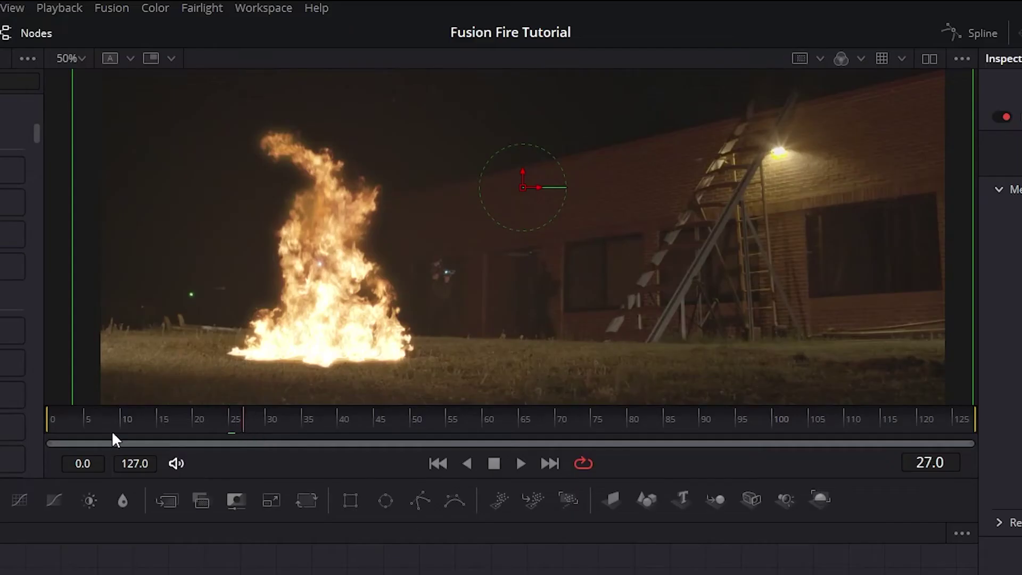
Step: Scrub the composite back to frame 0 and inspect the base of the fire on the grass up close
{"action": "left_click_drag", "start_coordinate": [265, 278], "coordinate": [574, 285]}
{"action": "left_click_drag", "start_coordinate": [615, 444], "coordinate": [49, 445]}
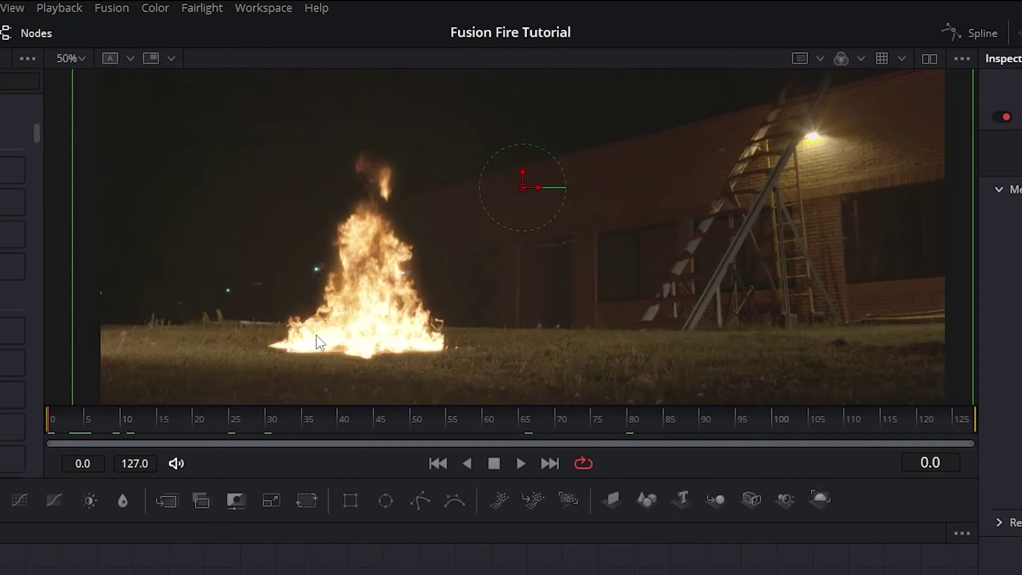
{"action": "scroll", "coordinate": [320, 352], "scroll_direction": "up", "scroll_amount": 4}
{"action": "left_click_drag", "start_coordinate": [377, 328], "coordinate": [422, 272]}
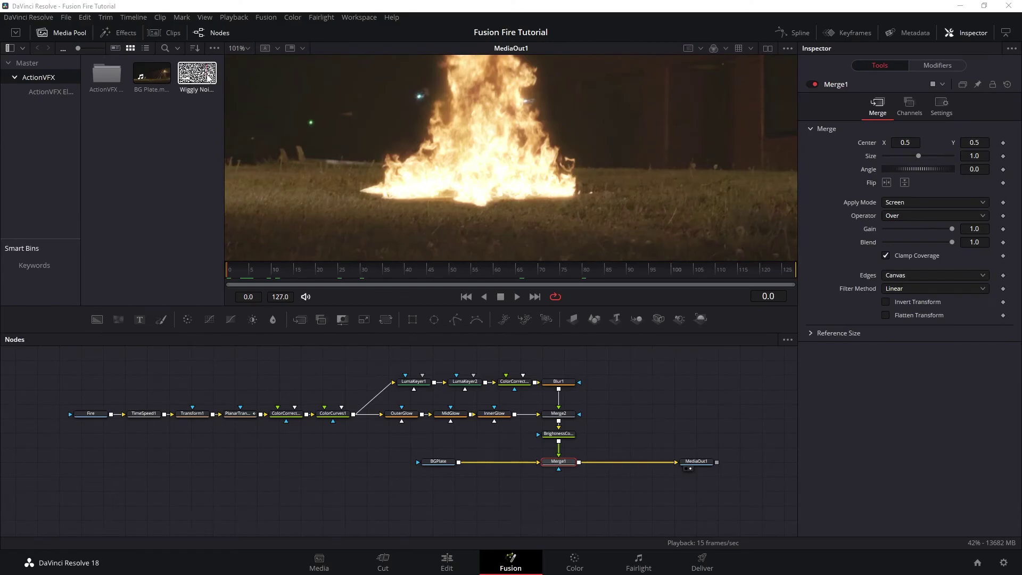
Step: Add the Wiggly Noise Texture clip above the fire nodes, show it in the viewer, and name the node WigglyNoise
{"action": "left_click_drag", "start_coordinate": [208, 77], "coordinate": [238, 375]}
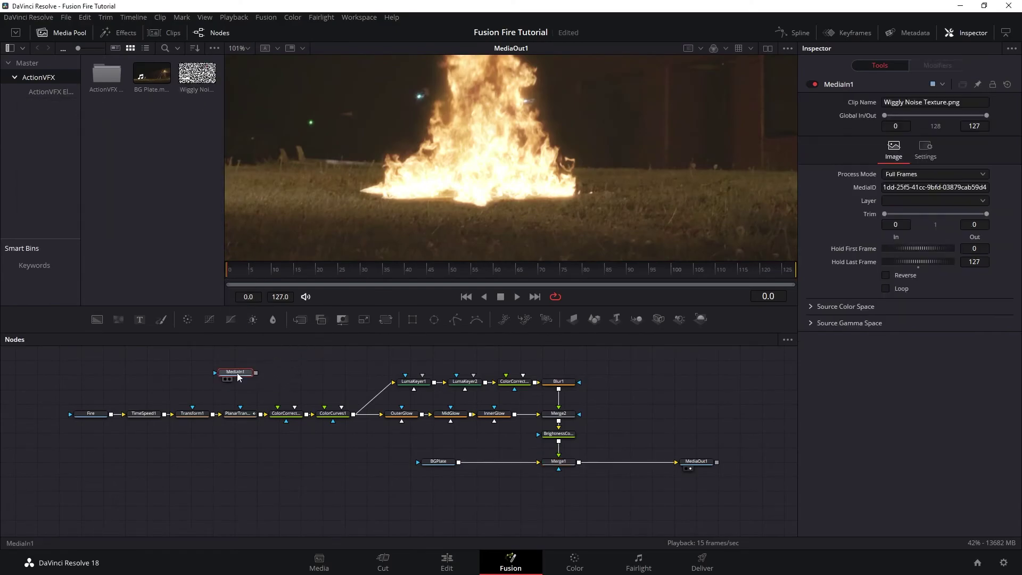
{"action": "key", "text": "1"}
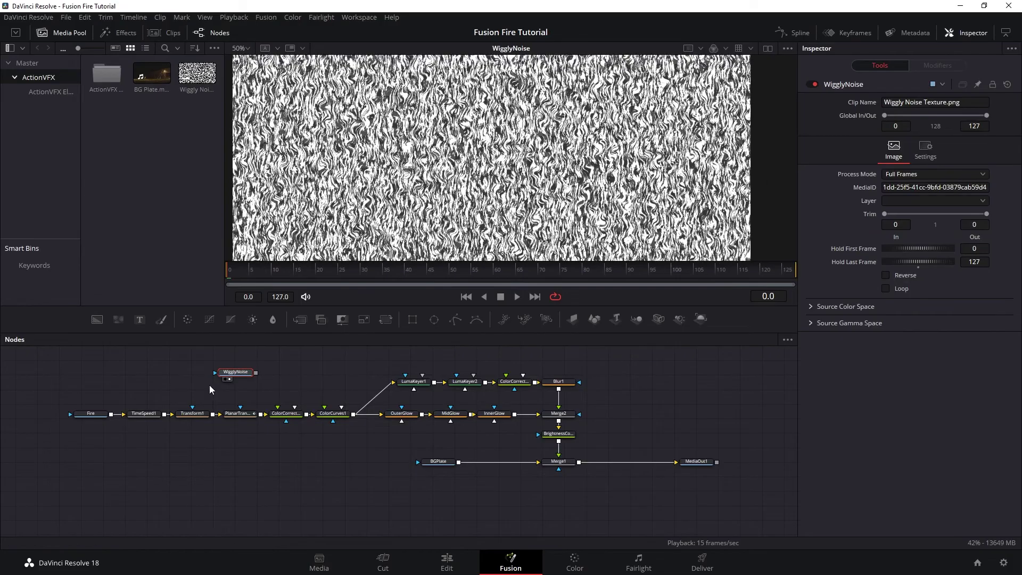
{"action": "scroll", "coordinate": [209, 385], "scroll_direction": "up", "scroll_amount": 2}
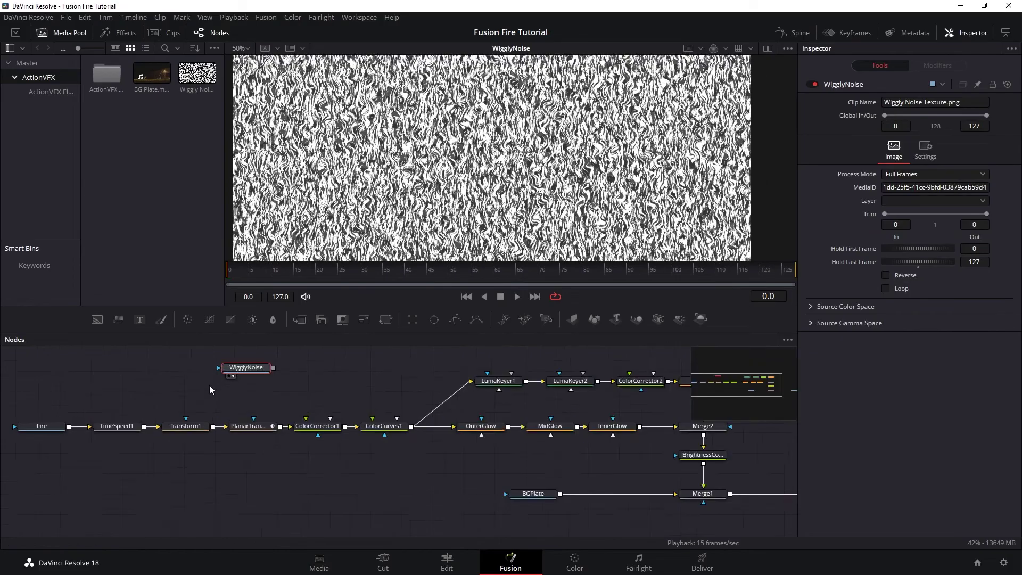
{"action": "scroll", "coordinate": [210, 385], "scroll_direction": "up", "scroll_amount": 2}
{"action": "left_click_drag", "start_coordinate": [209, 385], "coordinate": [281, 400]}
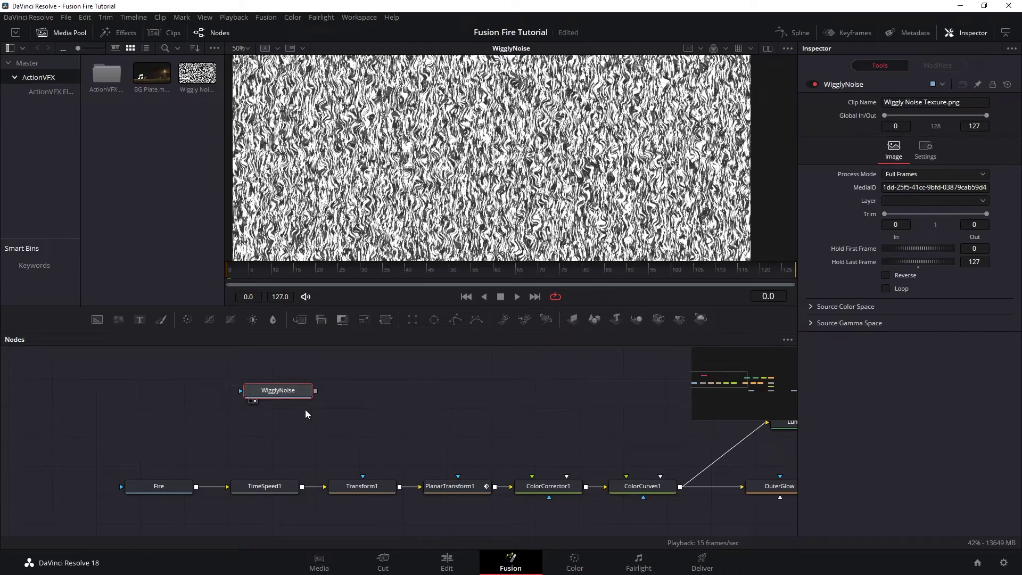
Step: Find the Blur effect and add it after the WigglyNoise node
{"action": "left_click", "coordinate": [118, 32]}
{"action": "left_click", "coordinate": [194, 48]}
{"action": "type", "text": "blur"}
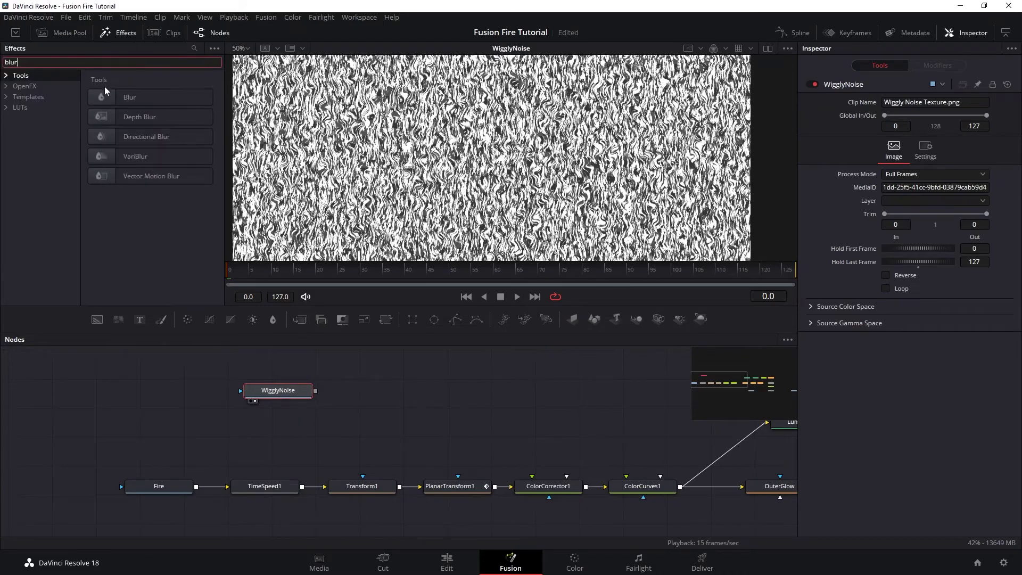
{"action": "left_click", "coordinate": [116, 93]}
Step: Move Fire and TimeSpeed1 away from Transform1 to make room, and merge Blur2 over TimeSpeed1's output
{"action": "left_click_drag", "start_coordinate": [355, 401], "coordinate": [135, 506]}
{"action": "key", "text": "2"}
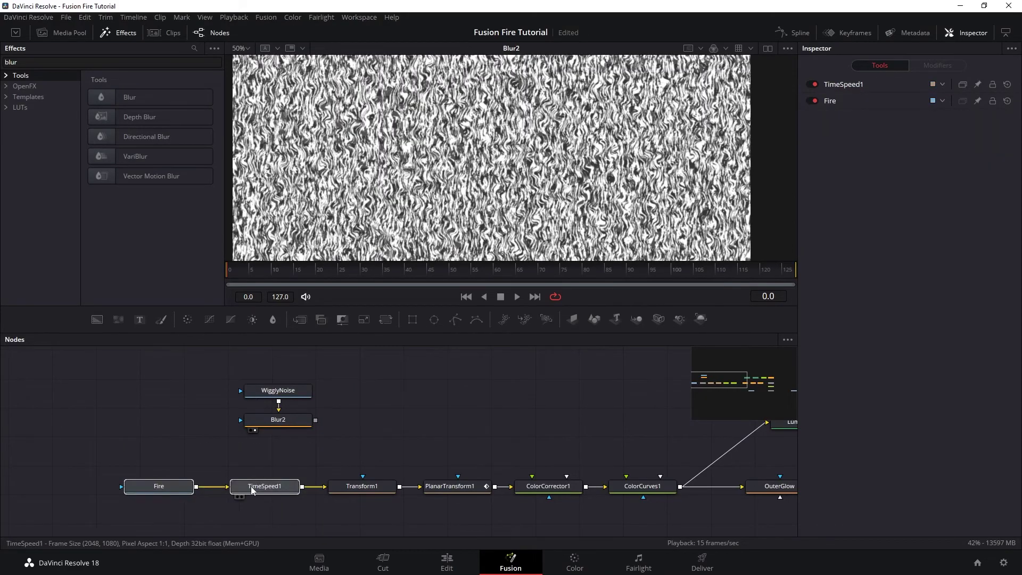
{"action": "left_click_drag", "start_coordinate": [252, 490], "coordinate": [143, 490]}
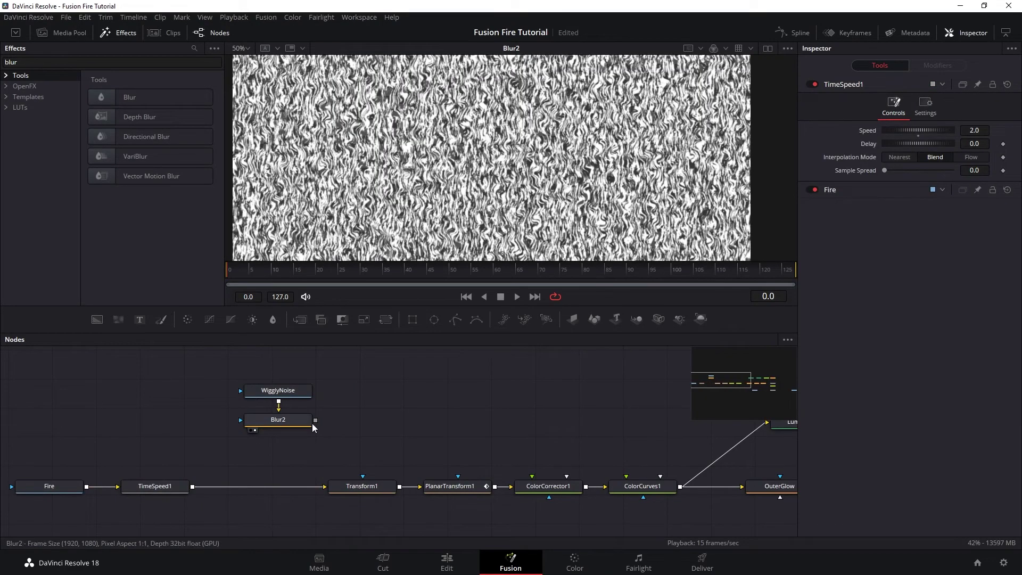
{"action": "left_click_drag", "start_coordinate": [316, 421], "coordinate": [192, 486]}
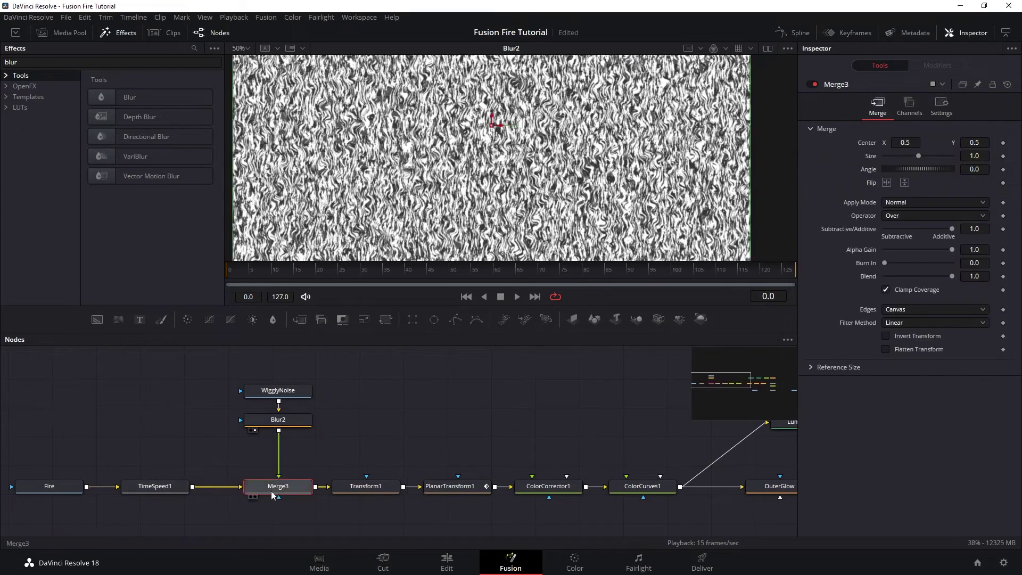
Step: Show Merge3 in the viewer and set its operator to Stencil so the noise cuts into the fire
{"action": "key", "text": "1"}
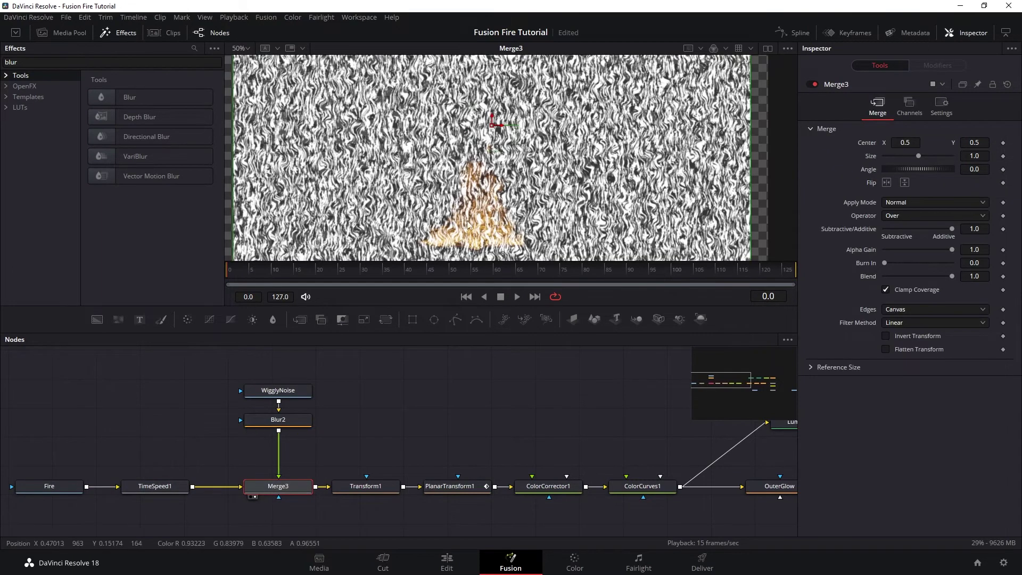
{"action": "left_click_drag", "start_coordinate": [468, 225], "coordinate": [449, 200]}
{"action": "scroll", "coordinate": [458, 169], "scroll_direction": "up", "scroll_amount": 2}
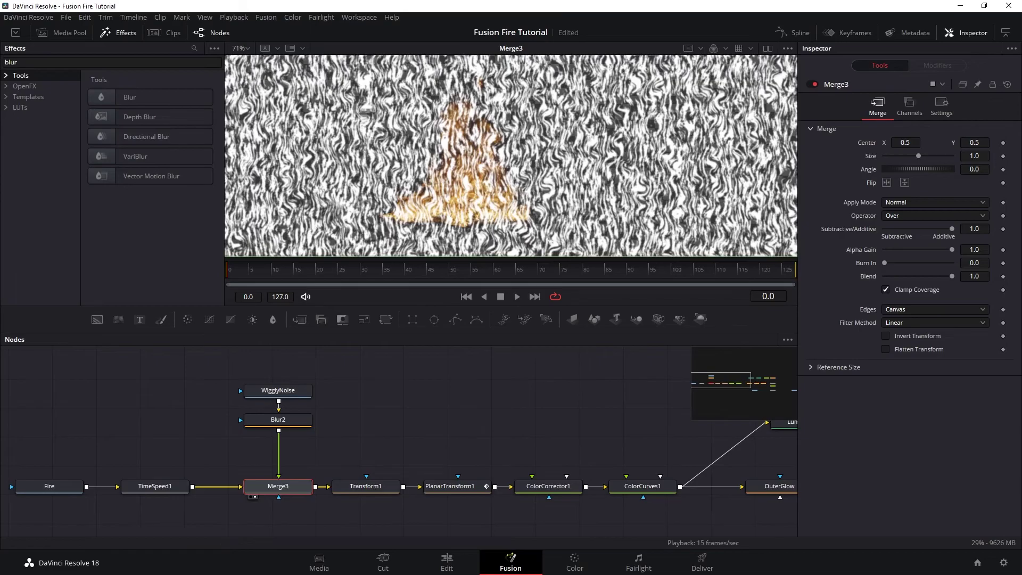
{"action": "left_click", "coordinate": [913, 215]}
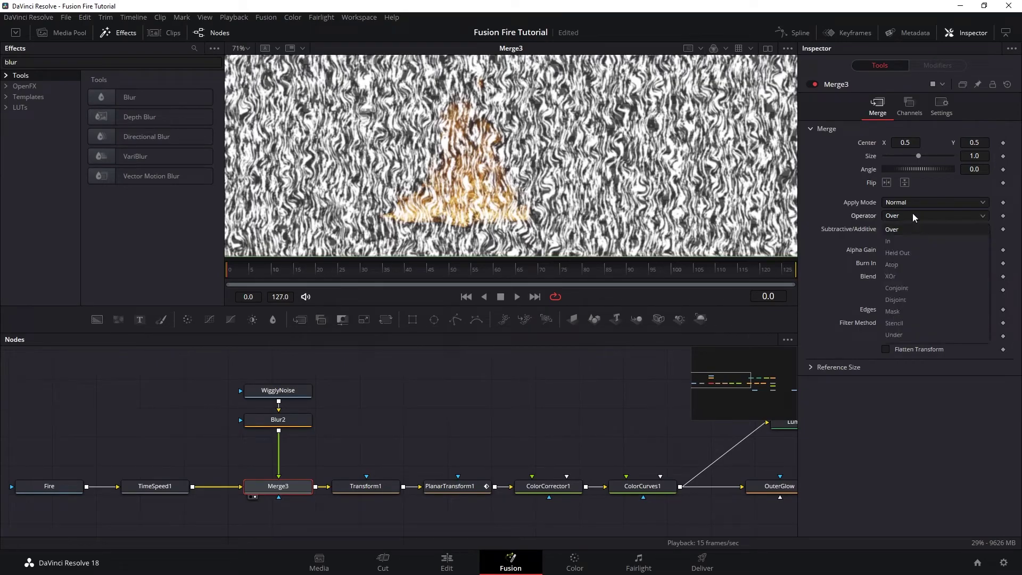
{"action": "left_click", "coordinate": [899, 323]}
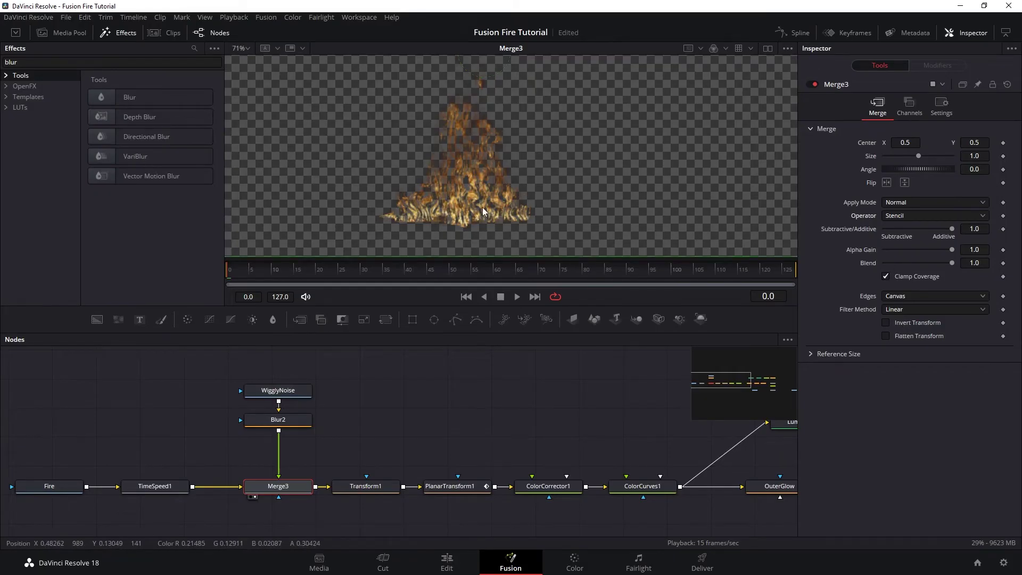
Step: Mask Merge3 with a polygon drawn closely around the base of the fire and set its soft edge to 0.011
{"action": "left_click", "coordinate": [452, 321]}
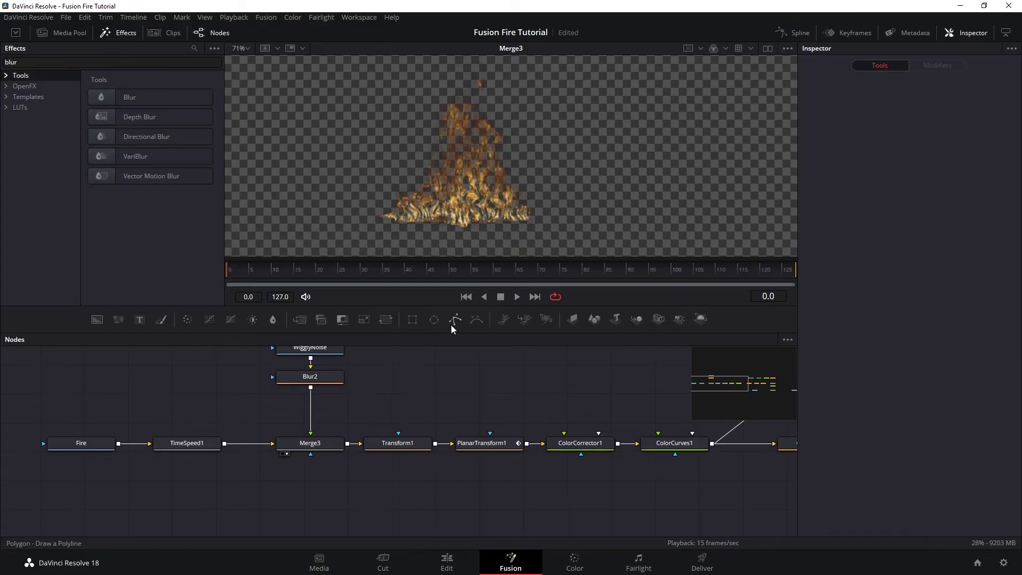
{"action": "left_click_drag", "start_coordinate": [362, 413], "coordinate": [298, 500]}
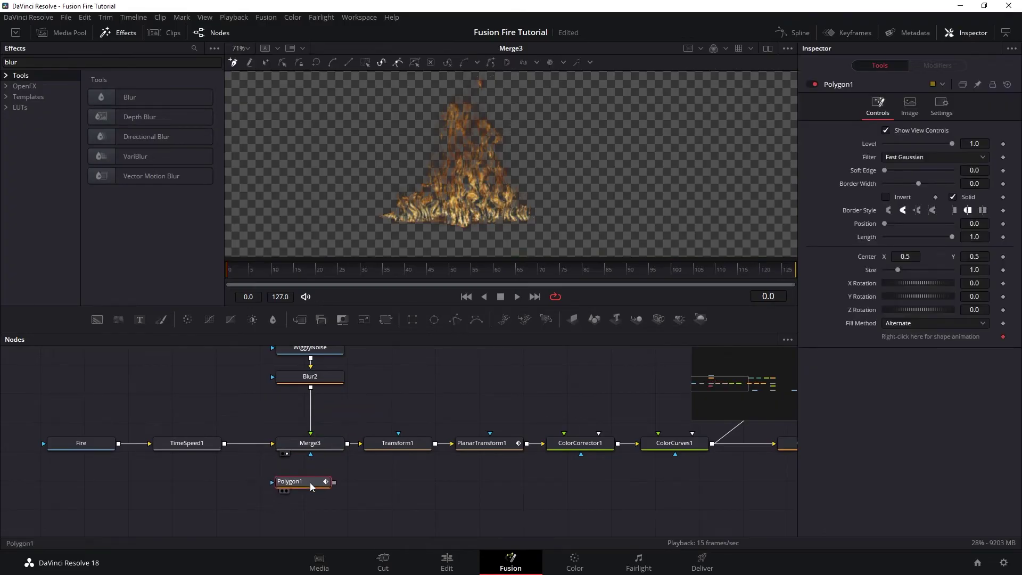
{"action": "left_click", "coordinate": [513, 230]}
{"action": "left_click", "coordinate": [547, 220]}
{"action": "left_click", "coordinate": [537, 212]}
{"action": "left_click", "coordinate": [512, 216]}
{"action": "left_click", "coordinate": [471, 219]}
{"action": "left_click", "coordinate": [454, 219]}
{"action": "left_click", "coordinate": [416, 216]}
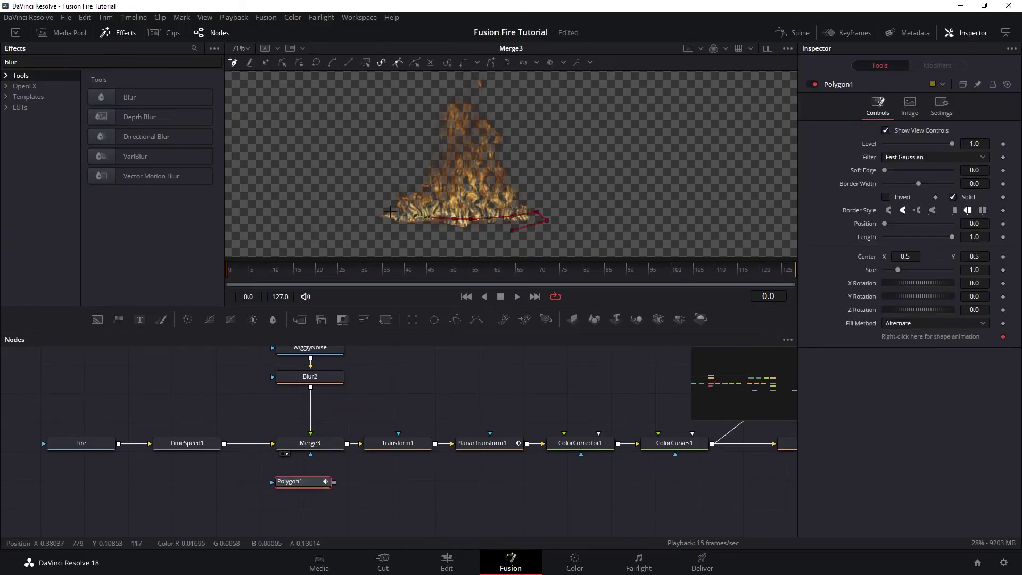
{"action": "left_click", "coordinate": [390, 211]}
{"action": "left_click", "coordinate": [360, 211]}
{"action": "left_click", "coordinate": [394, 240]}
{"action": "left_click", "coordinate": [474, 238]}
{"action": "left_click", "coordinate": [513, 230]}
{"action": "left_click_drag", "start_coordinate": [454, 219], "coordinate": [461, 223]}
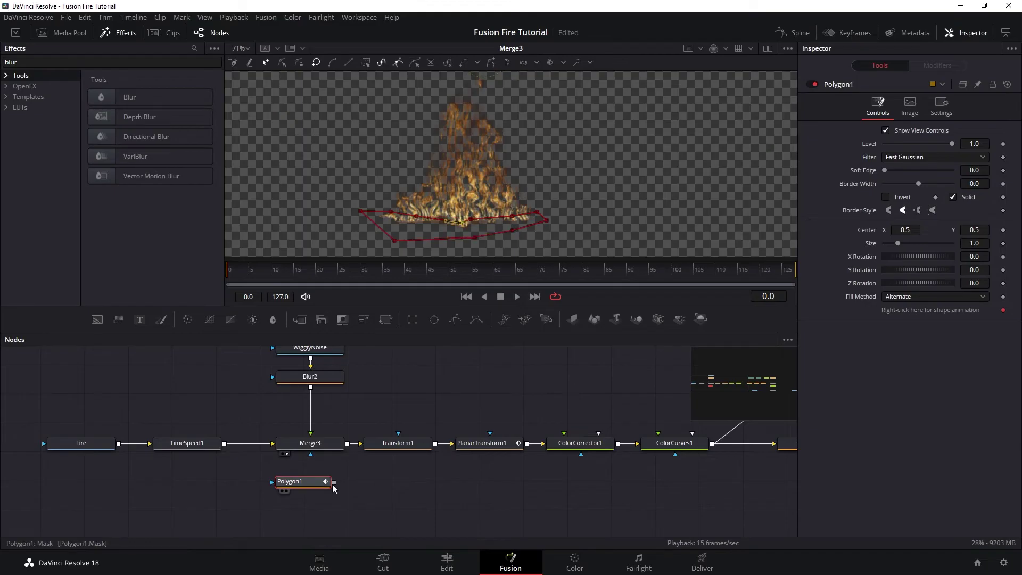
{"action": "left_click_drag", "start_coordinate": [334, 482], "coordinate": [310, 454]}
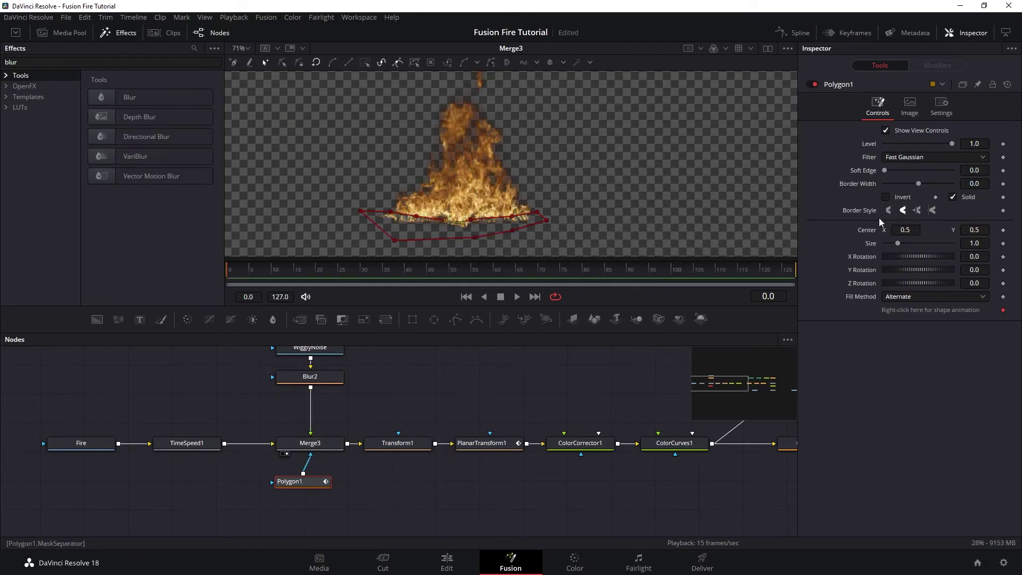
{"action": "left_click_drag", "start_coordinate": [884, 172], "coordinate": [886, 171]}
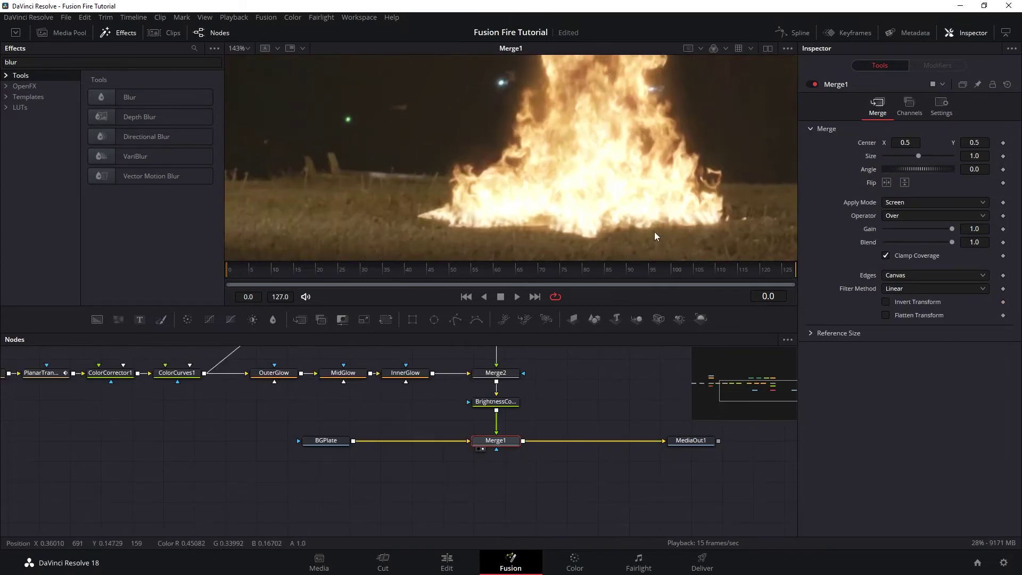
Step: Switch Merge3 off and on to compare the base of the fire in the final composite
{"action": "left_click_drag", "start_coordinate": [269, 363], "coordinate": [467, 435]}
{"action": "left_click", "coordinate": [139, 446]}
{"action": "left_click", "coordinate": [812, 85]}
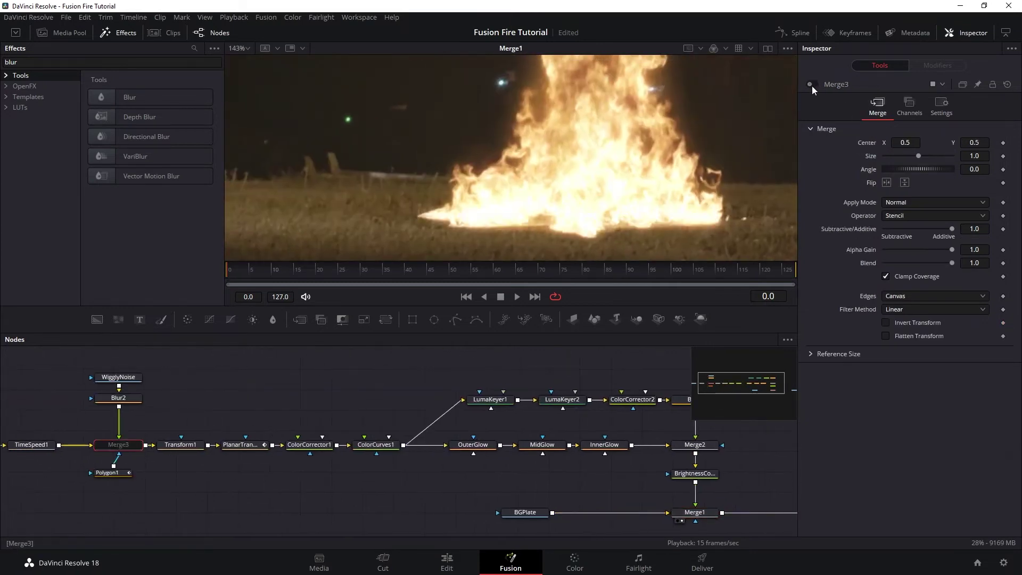
{"action": "left_click", "coordinate": [813, 85]}
{"action": "left_click", "coordinate": [812, 85]}
{"action": "left_click", "coordinate": [812, 85]}
{"action": "scroll", "coordinate": [542, 221], "scroll_direction": "down", "scroll_amount": 3}
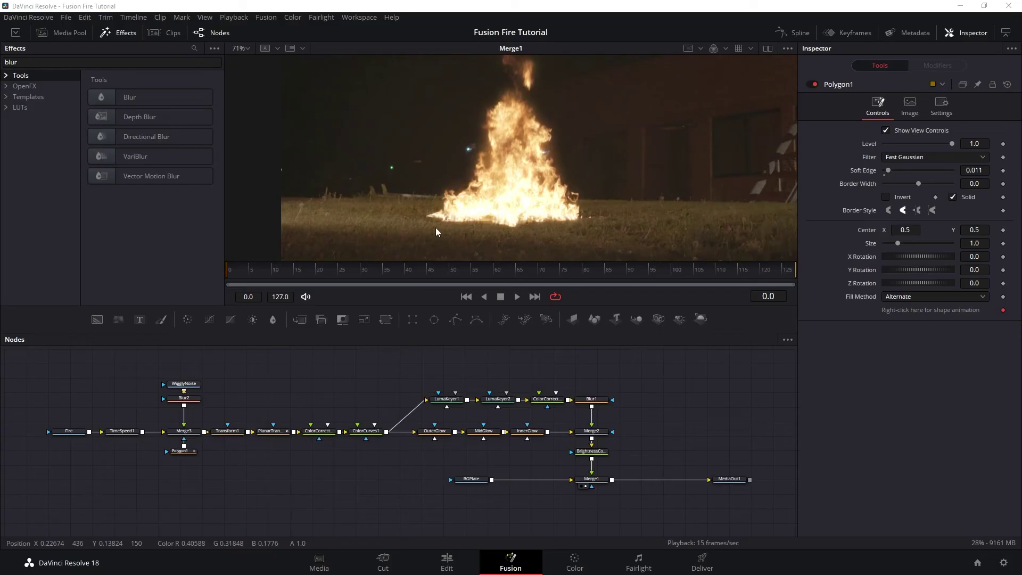
Step: Move BGPlate away from Merge1 and insert a Color Corrector between the two nodes
{"action": "scroll", "coordinate": [588, 491], "scroll_direction": "up", "scroll_amount": 2}
{"action": "left_click_drag", "start_coordinate": [367, 479], "coordinate": [161, 480]}
{"action": "left_click_drag", "start_coordinate": [278, 495], "coordinate": [298, 462]}
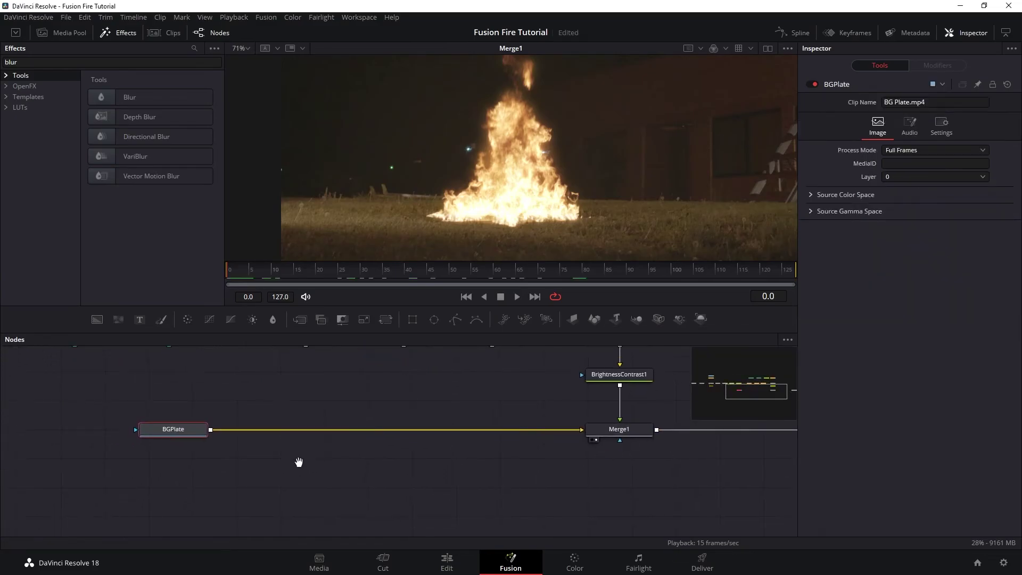
{"action": "left_click", "coordinate": [281, 503]}
{"action": "left_click", "coordinate": [32, 61]}
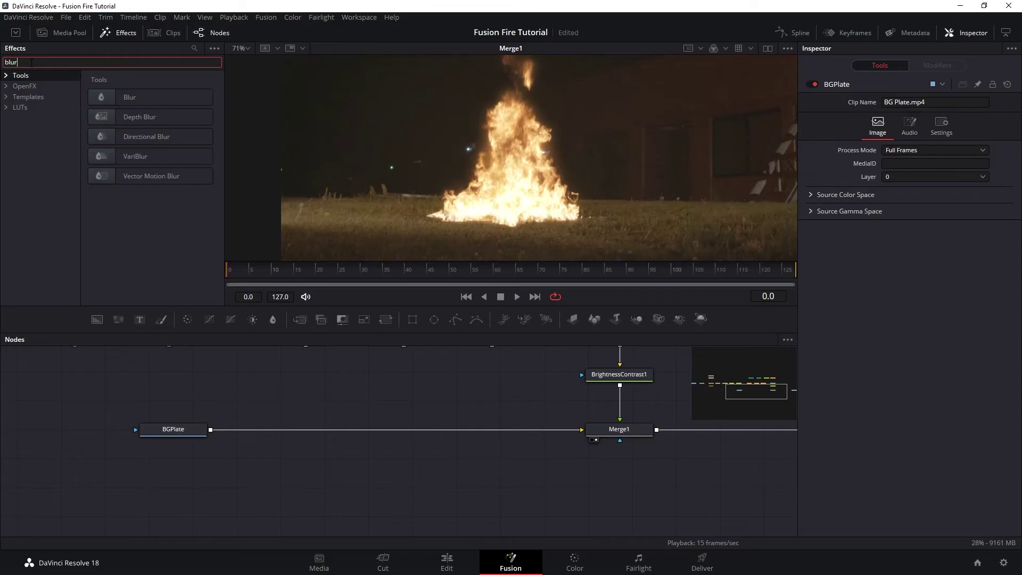
{"action": "key", "text": "BackSpace"}
{"action": "key", "text": "BackSpace"}
{"action": "key", "text": "BackSpace"}
{"action": "key", "text": "BackSpace"}
{"action": "type", "text": "color co"}
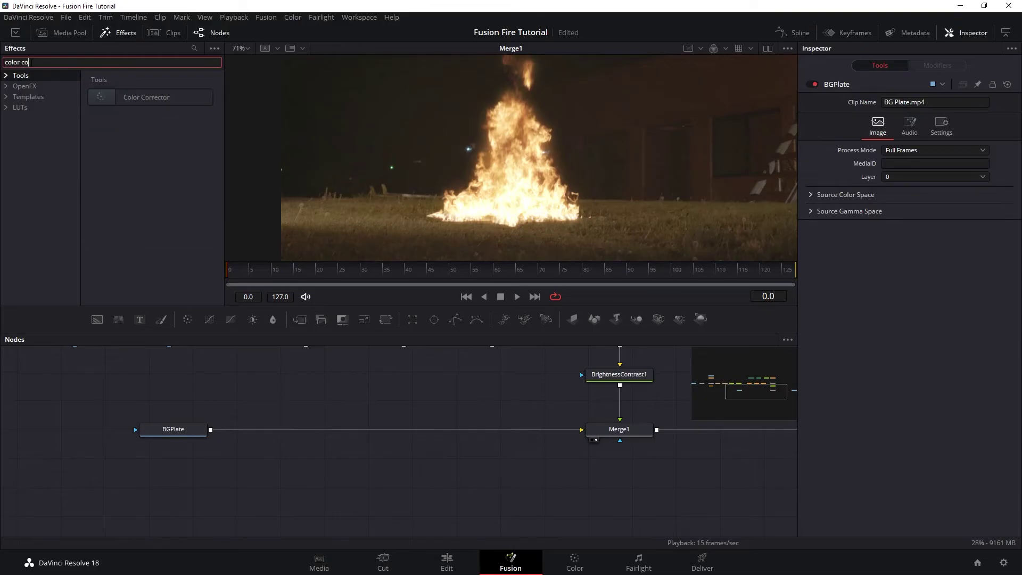
{"action": "left_click_drag", "start_coordinate": [122, 97], "coordinate": [304, 435]}
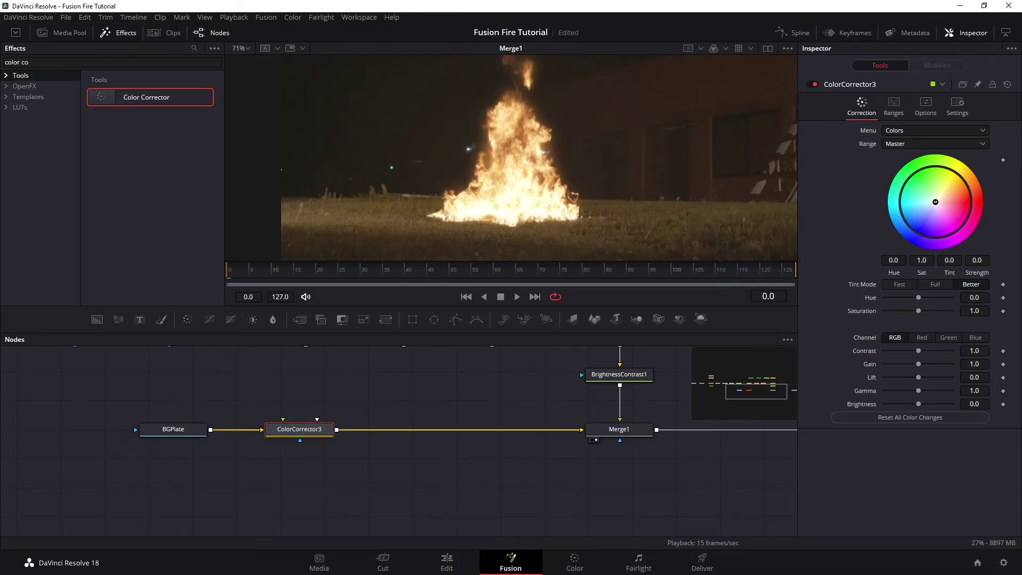
Step: View ColorCorrector3 and give the plate a slight warm tint of strength 0.0396, brightness 0.41, and a Blue channel brightness of -0.06
{"action": "key", "text": "1"}
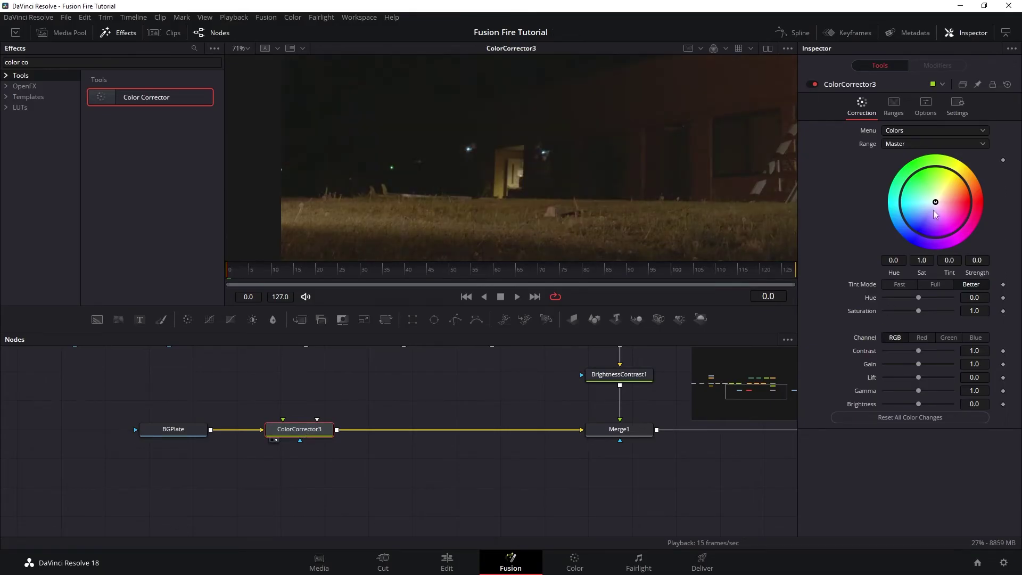
{"action": "left_click_drag", "start_coordinate": [939, 204], "coordinate": [944, 200]}
{"action": "left_click_drag", "start_coordinate": [918, 404], "coordinate": [933, 403]}
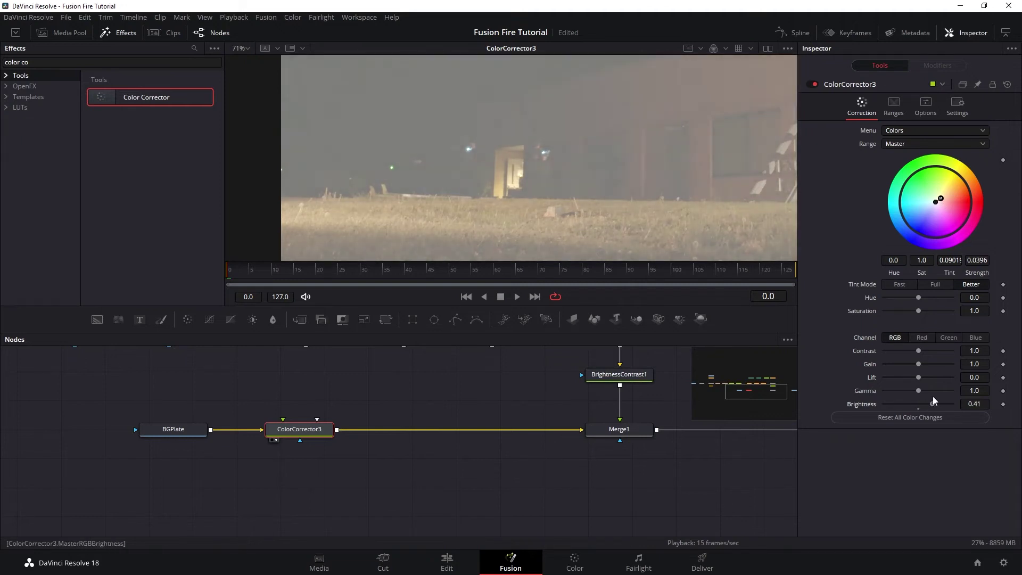
{"action": "left_click", "coordinate": [974, 338]}
Step: With Merge1 in the viewer, mask ColorCorrector3 with a thin polygon along the fire's base and set its soft edge to 0.0299
{"action": "left_click", "coordinate": [607, 431]}
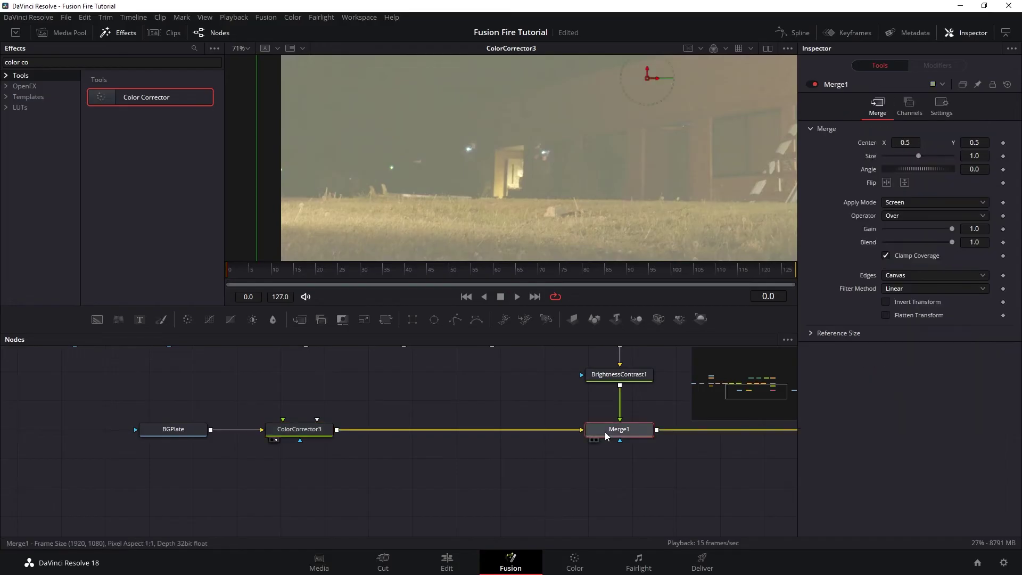
{"action": "key", "text": "1"}
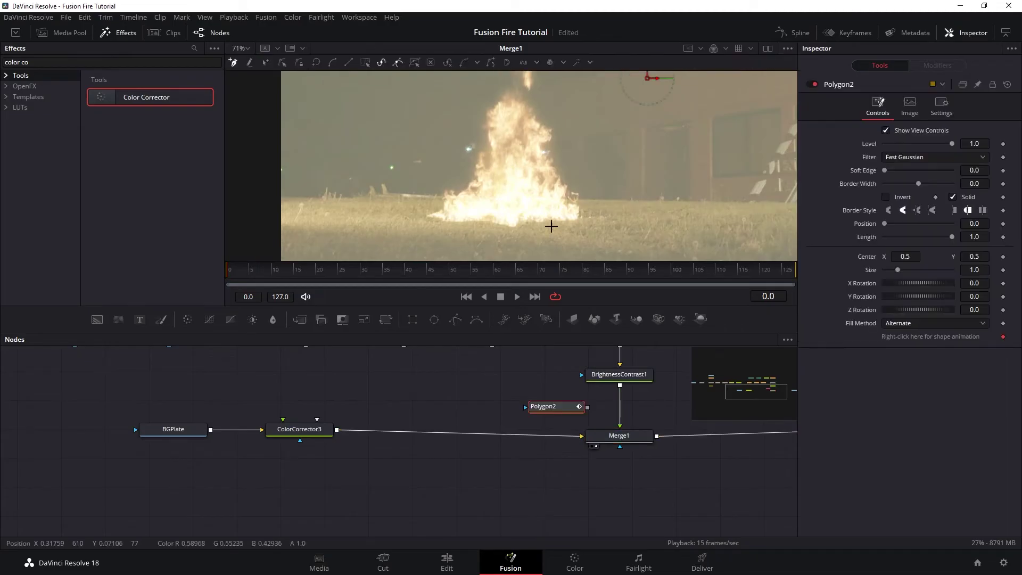
{"action": "left_click", "coordinate": [584, 215]}
{"action": "left_click", "coordinate": [570, 213]}
{"action": "left_click", "coordinate": [540, 211]}
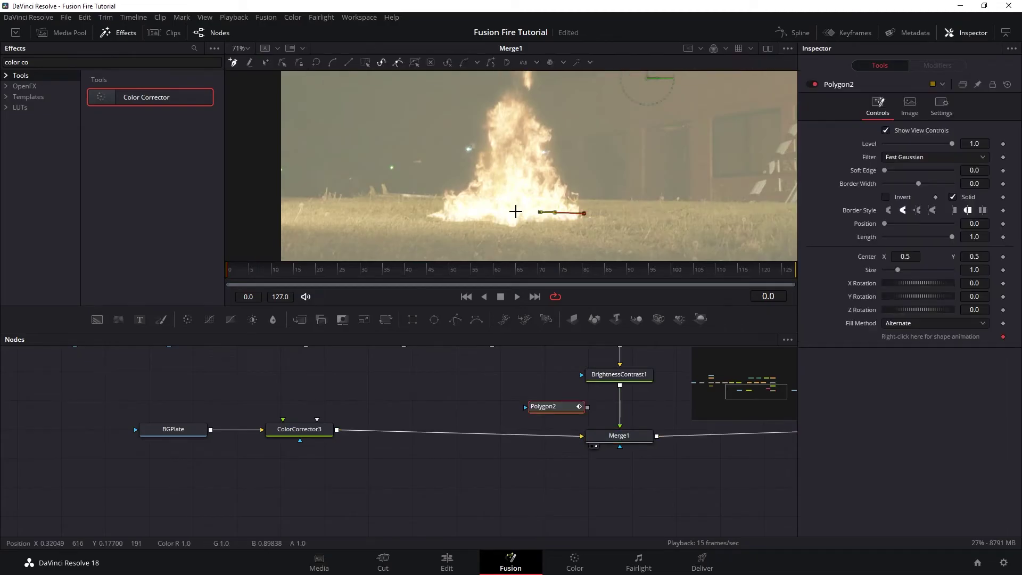
{"action": "left_click", "coordinate": [509, 216]}
{"action": "left_click", "coordinate": [465, 217]}
{"action": "left_click", "coordinate": [440, 213]}
{"action": "left_click", "coordinate": [422, 213]}
{"action": "left_click", "coordinate": [430, 224]}
{"action": "left_click_drag", "start_coordinate": [565, 408], "coordinate": [301, 441]}
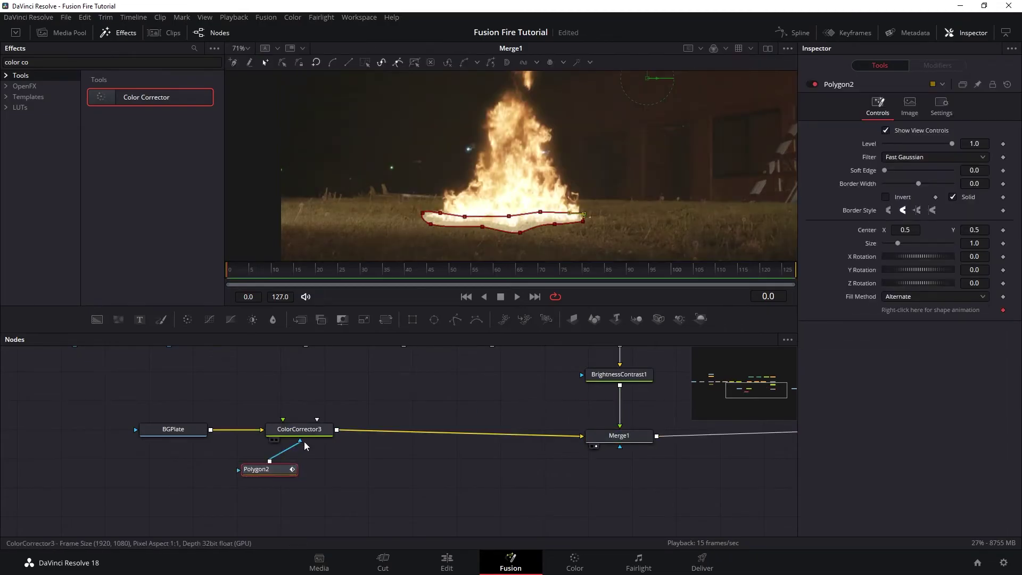
{"action": "left_click_drag", "start_coordinate": [884, 173], "coordinate": [895, 176]}
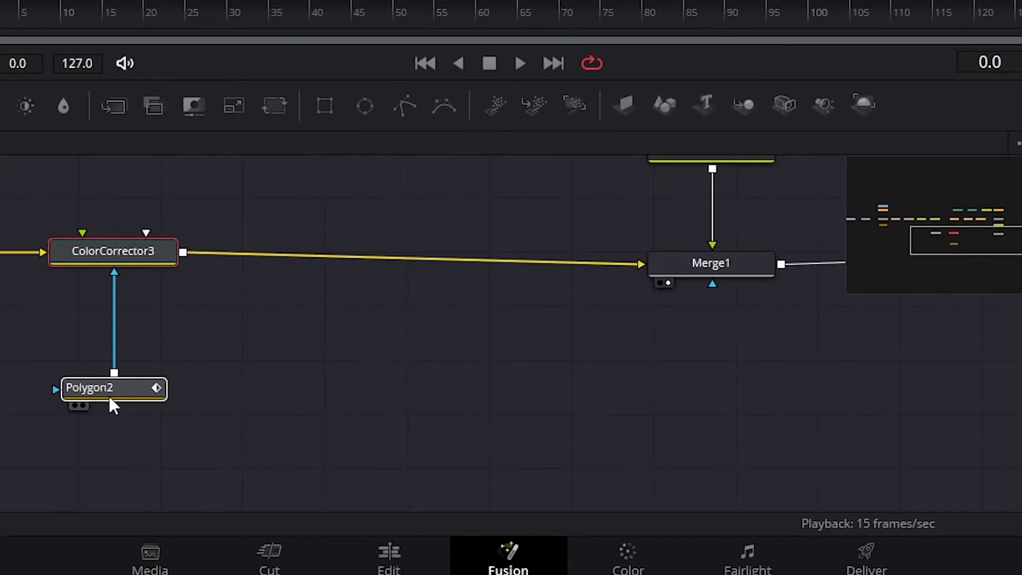
Step: Insert a copy of PlanarTransform1 between Polygon2 and ColorCorrector3, and scrub the timeline to check that the mask follows the plate
{"action": "left_click", "coordinate": [110, 397]}
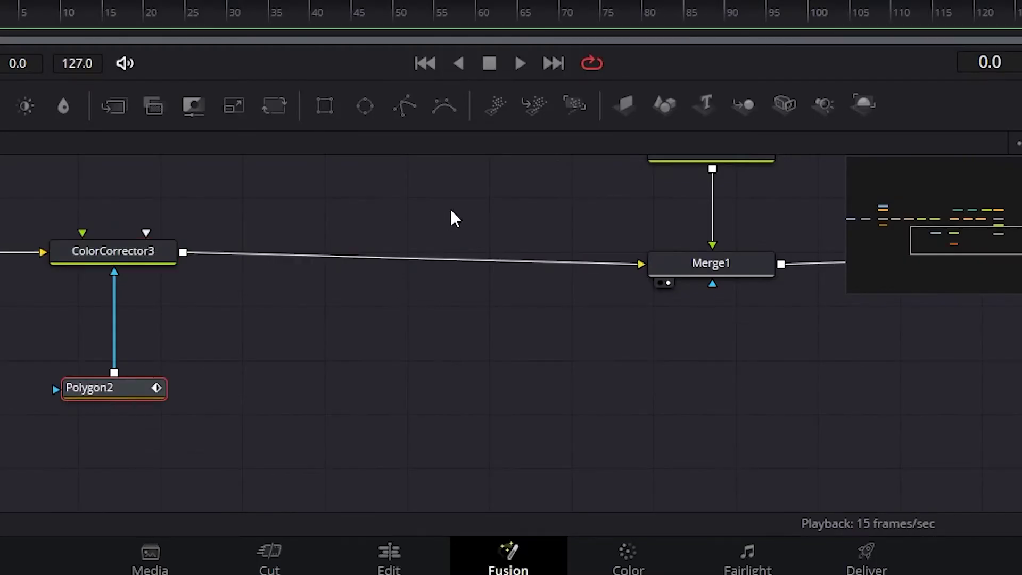
{"action": "left_click_drag", "start_coordinate": [451, 210], "coordinate": [459, 423]}
{"action": "left_click_drag", "start_coordinate": [192, 268], "coordinate": [916, 341]}
{"action": "left_click", "coordinate": [257, 356]}
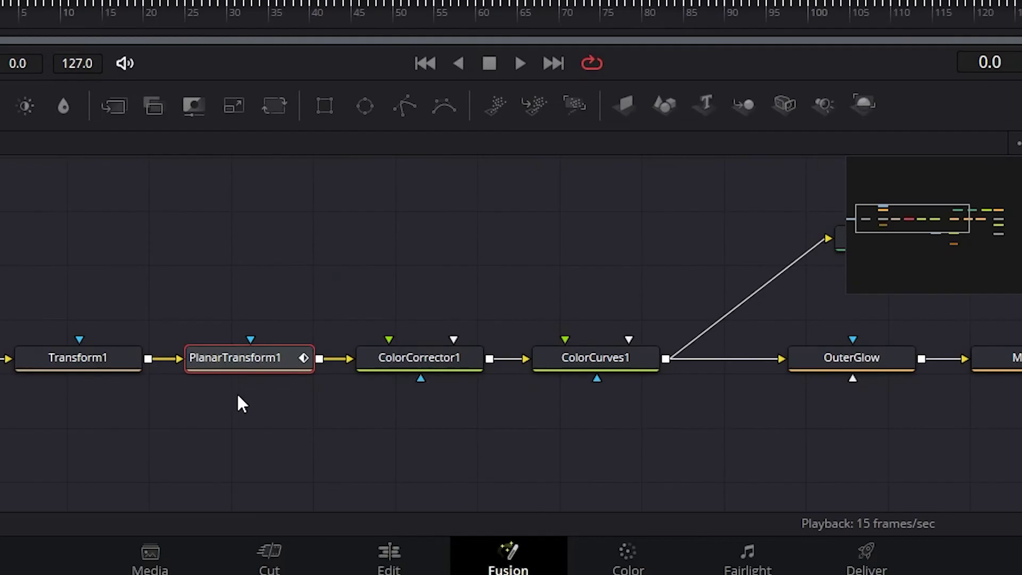
{"action": "left_click_drag", "start_coordinate": [557, 478], "coordinate": [292, 198]}
{"action": "left_click_drag", "start_coordinate": [805, 349], "coordinate": [373, 382]}
{"action": "left_click", "coordinate": [594, 418]}
{"action": "key", "text": "ctrl+v"}
{"action": "left_click", "coordinate": [335, 444]}
{"action": "left_click_drag", "start_coordinate": [107, 17], "coordinate": [410, 23]}
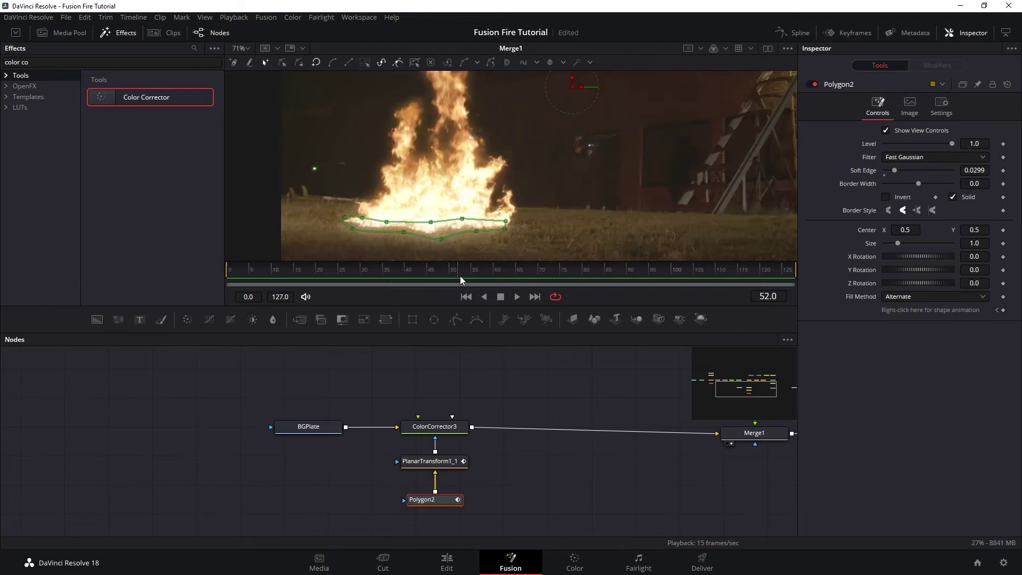
{"action": "left_click_drag", "start_coordinate": [460, 276], "coordinate": [224, 279]}
Step: Insert a second Color Corrector after ColorCorrector3 with gamma 1.6 and an orange tint of strength 0.2727
{"action": "left_click", "coordinate": [442, 427]}
{"action": "left_click_drag", "start_coordinate": [578, 490], "coordinate": [375, 465]}
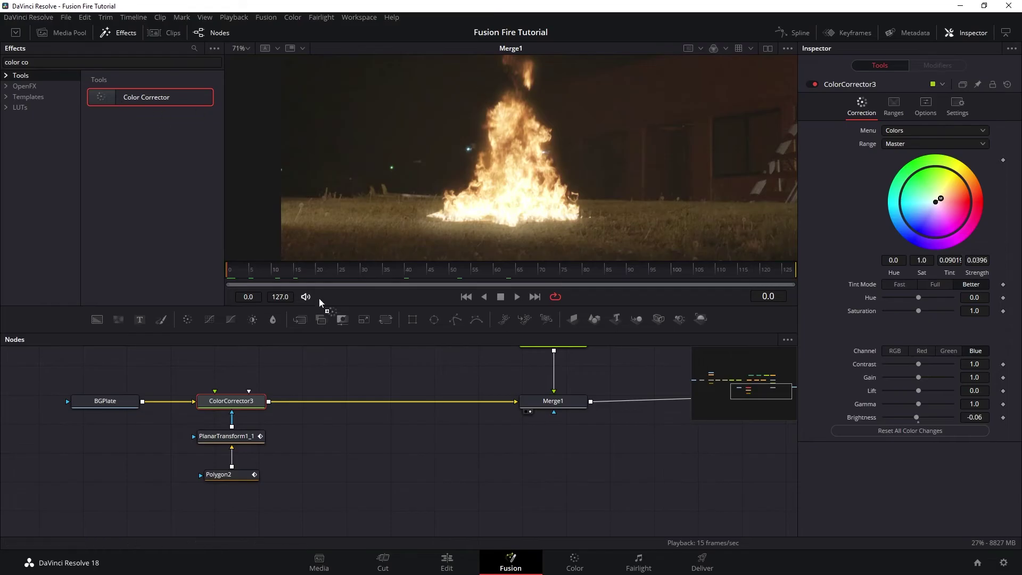
{"action": "left_click_drag", "start_coordinate": [360, 378], "coordinate": [355, 400]}
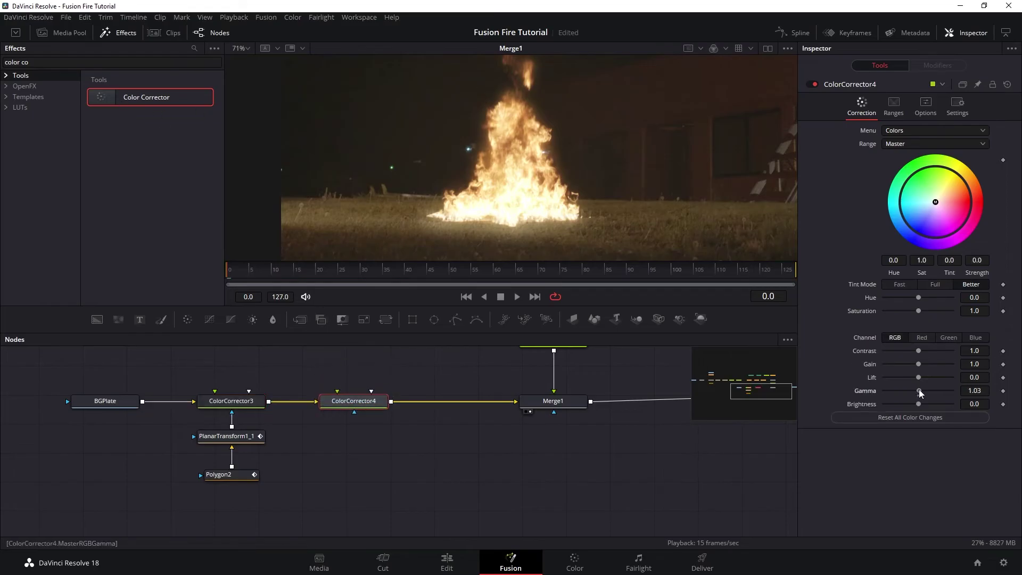
{"action": "left_click_drag", "start_coordinate": [918, 391], "coordinate": [927, 386]}
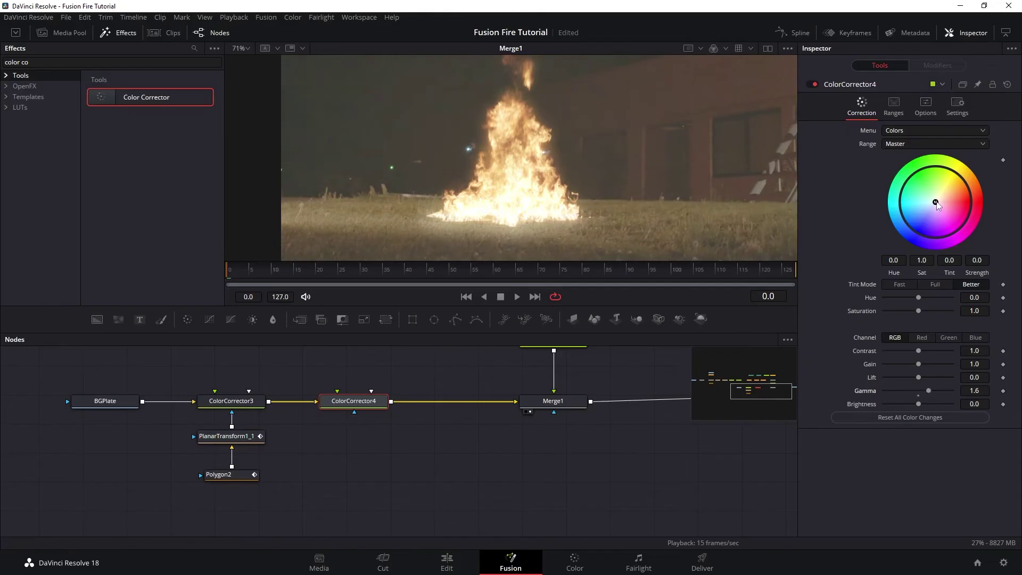
{"action": "left_click_drag", "start_coordinate": [935, 202], "coordinate": [961, 203]}
Step: Mask ColorCorrector4 with a wide rounded polygon on the grass around the fire's base and feather its soft edge
{"action": "left_click", "coordinate": [455, 319]}
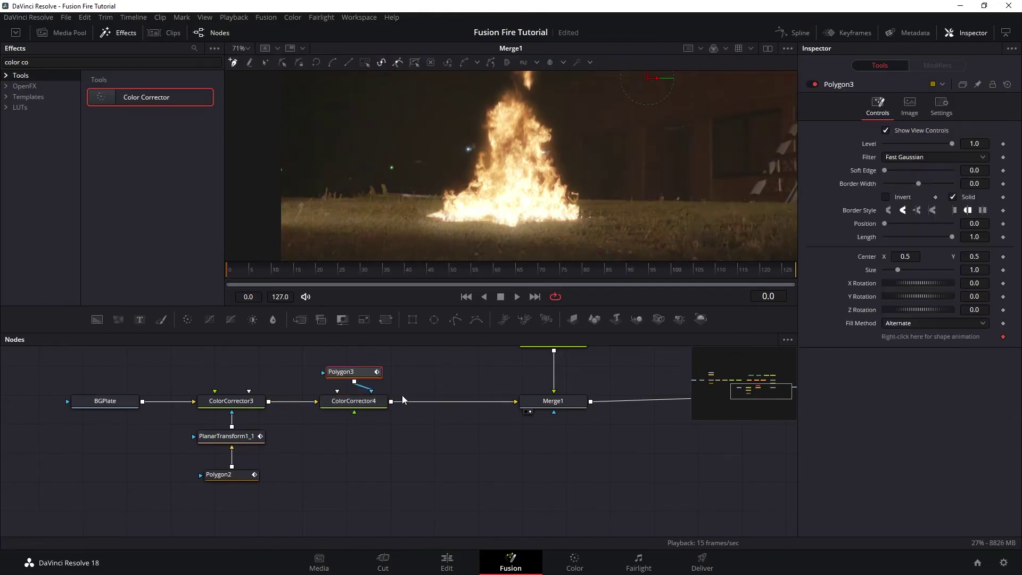
{"action": "left_click_drag", "start_coordinate": [343, 367], "coordinate": [345, 458]}
{"action": "left_click", "coordinate": [405, 205]}
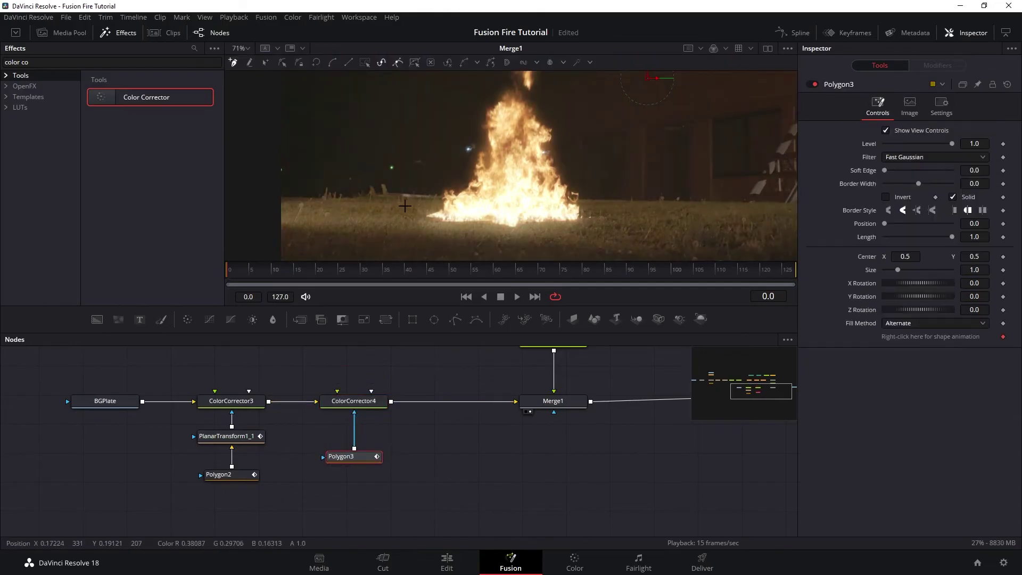
{"action": "left_click", "coordinate": [538, 205]}
{"action": "left_click_drag", "start_coordinate": [620, 209], "coordinate": [634, 217]}
{"action": "left_click", "coordinate": [640, 243]}
{"action": "left_click", "coordinate": [549, 249]}
{"action": "left_click", "coordinate": [441, 255]}
{"action": "left_click", "coordinate": [384, 233]}
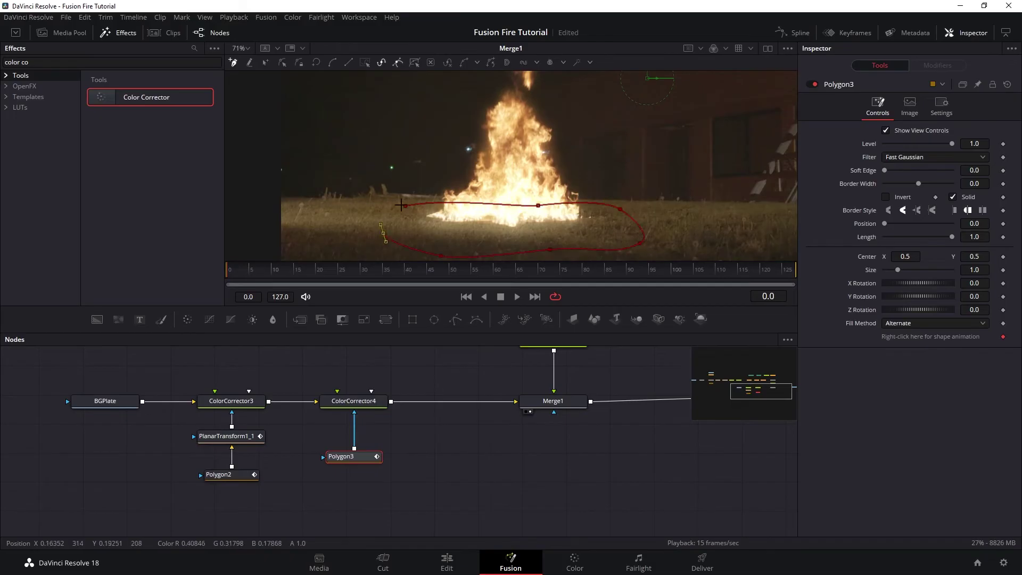
{"action": "left_click", "coordinate": [405, 206]}
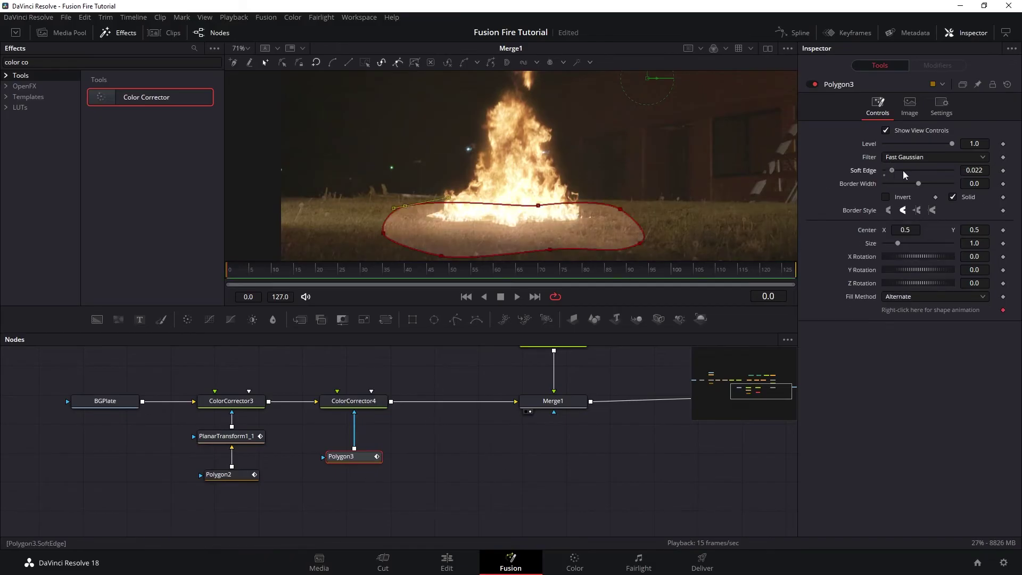
{"action": "left_click_drag", "start_coordinate": [903, 171], "coordinate": [906, 171]}
Step: Insert a copy of PlanarTransform1_1 between Polygon3 and ColorCorrector4 so the grass mask is tracked
{"action": "left_click", "coordinate": [246, 441]}
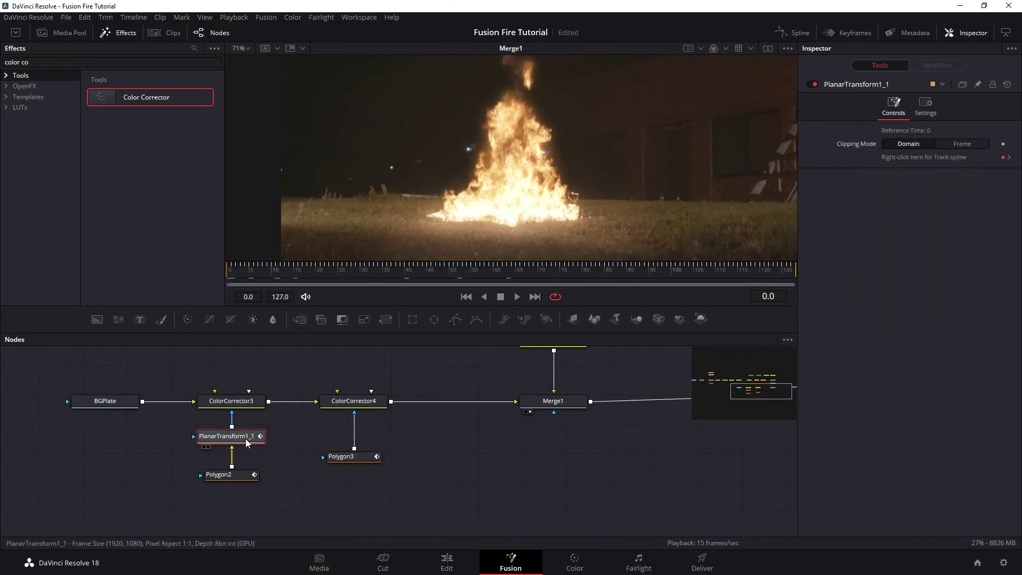
{"action": "key", "text": "ctrl+c"}
{"action": "left_click", "coordinate": [423, 443]}
{"action": "left_click_drag", "start_coordinate": [362, 457], "coordinate": [362, 469]}
{"action": "key", "text": "ctrl+v"}
Step: Raise the gamma of ColorCorrector4 to 1.73 to brighten the light on the grass
{"action": "left_click", "coordinate": [362, 404]}
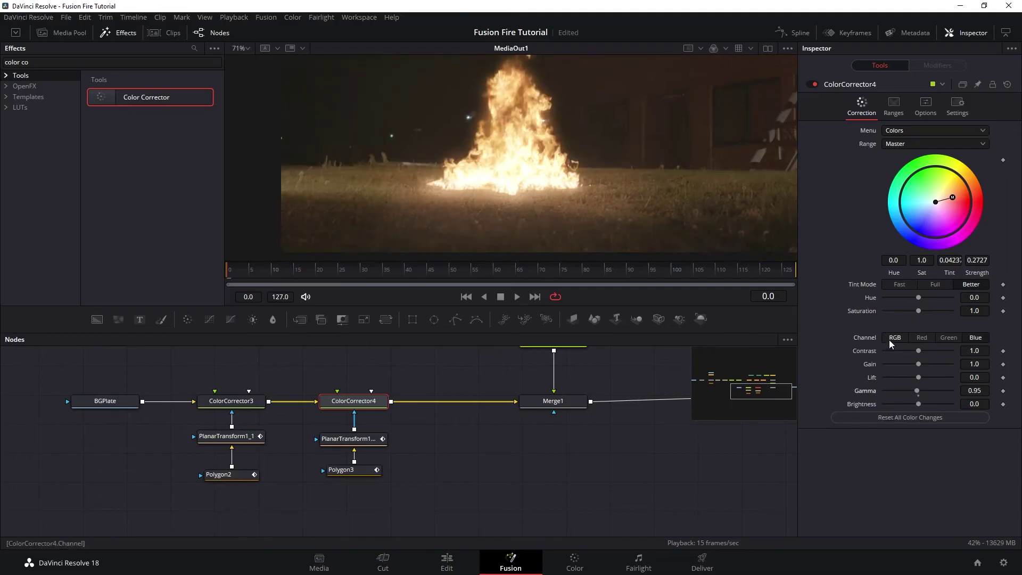
{"action": "left_click", "coordinate": [889, 339]}
{"action": "left_click_drag", "start_coordinate": [931, 391], "coordinate": [936, 402]}
Step: Widen the Polygon3 mask so the grass light spreads further to both sides of the fire's base
{"action": "left_click", "coordinate": [245, 405]}
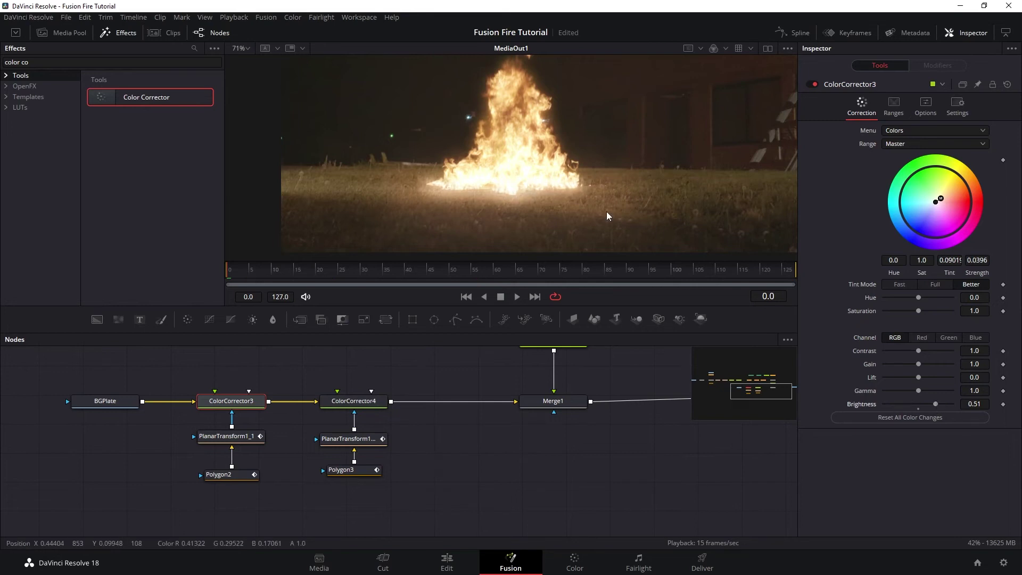
{"action": "left_click", "coordinate": [224, 474]}
{"action": "left_click", "coordinate": [357, 470]}
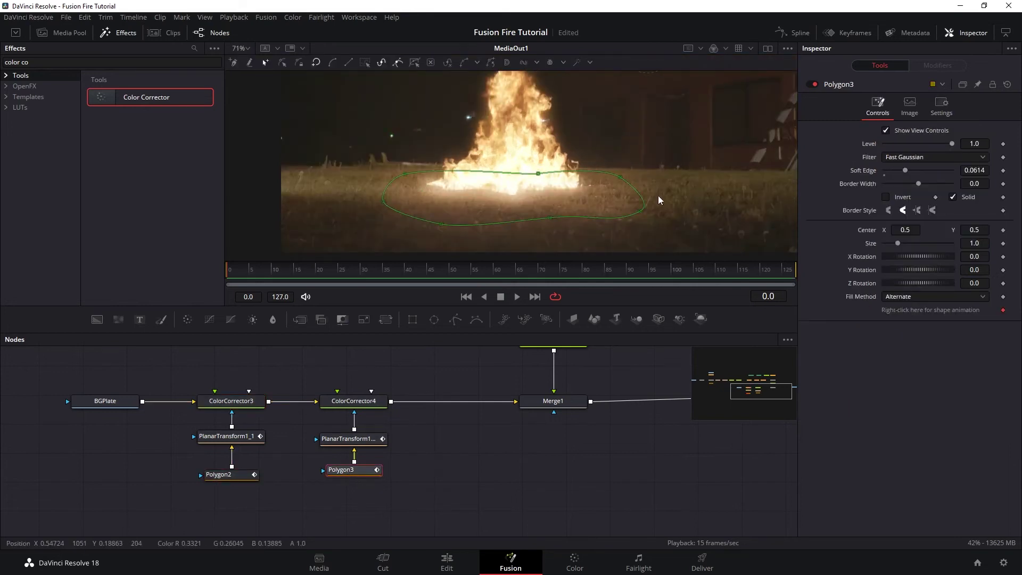
{"action": "left_click_drag", "start_coordinate": [538, 173], "coordinate": [518, 171]}
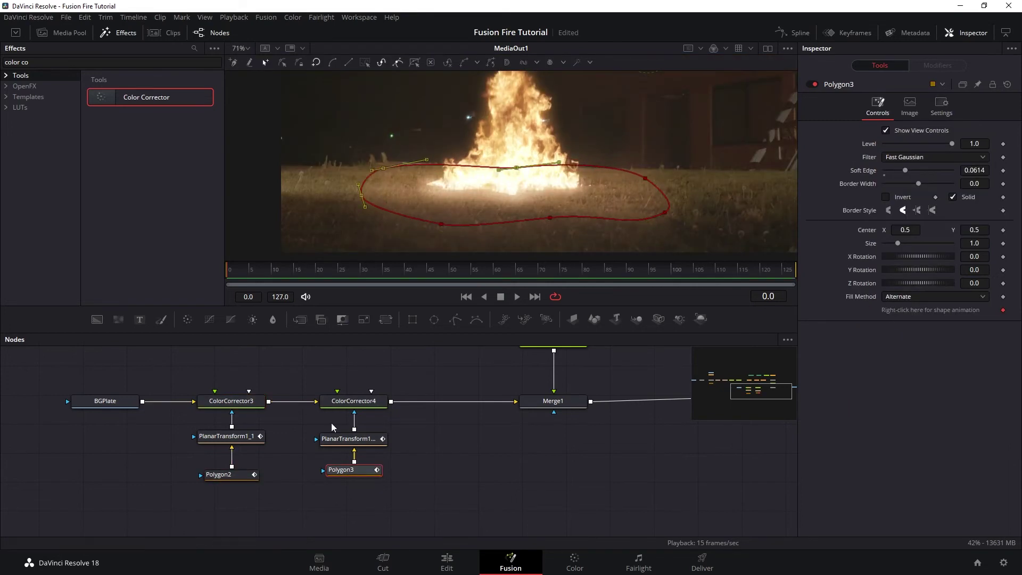
Step: Compare the plate with ColorCorrector4 disabled and enabled, and check ColorCorrector3's contribution to the light
{"action": "left_click", "coordinate": [349, 402]}
{"action": "scroll", "coordinate": [612, 199], "scroll_direction": "down", "scroll_amount": 3}
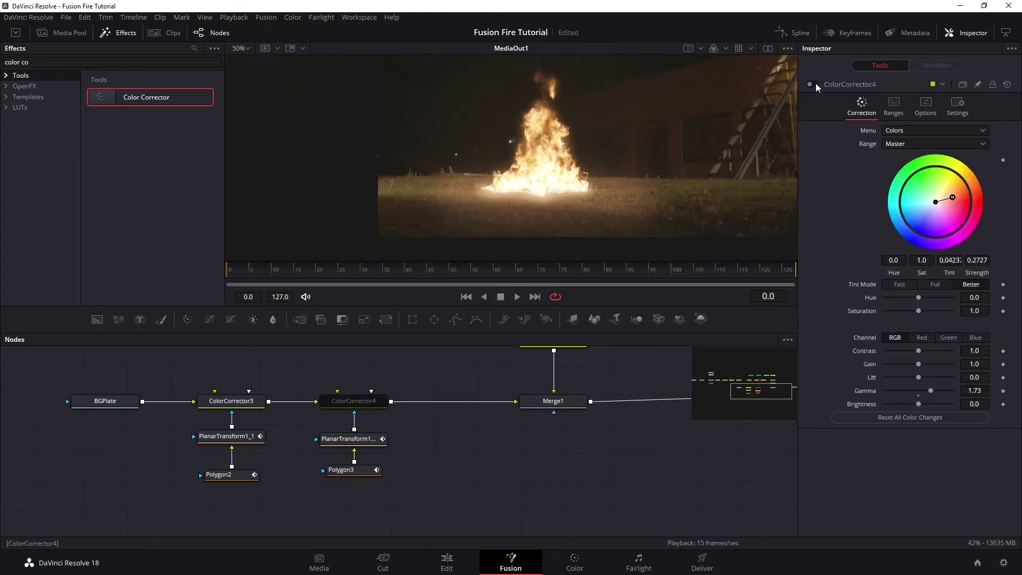
{"action": "left_click", "coordinate": [220, 397]}
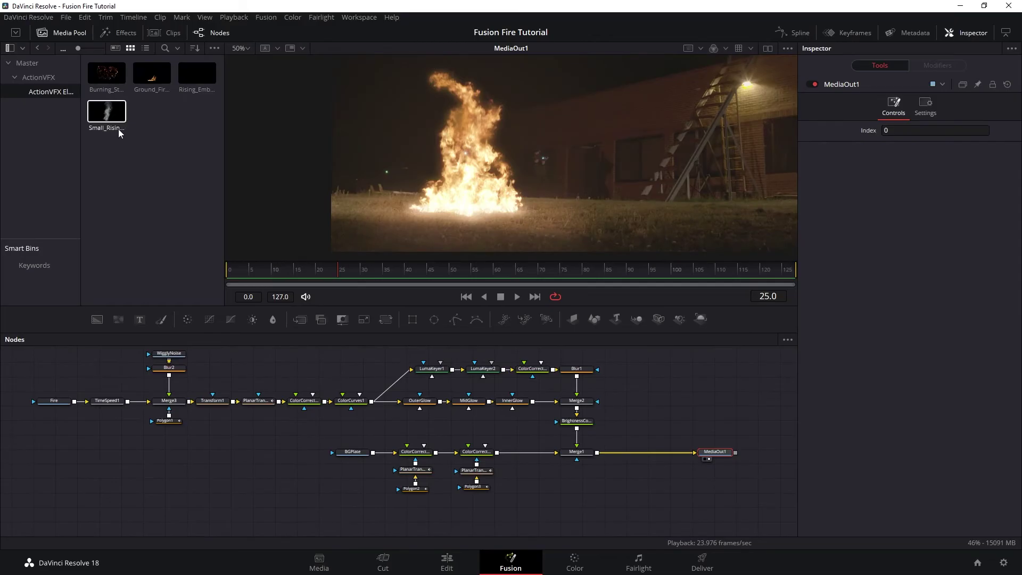
Step: Add the Small Rising Smoke clip as SmokePlume and merge it between Merge1 and MediaOut1 using the Screen apply mode
{"action": "left_click_drag", "start_coordinate": [105, 114], "coordinate": [635, 409]}
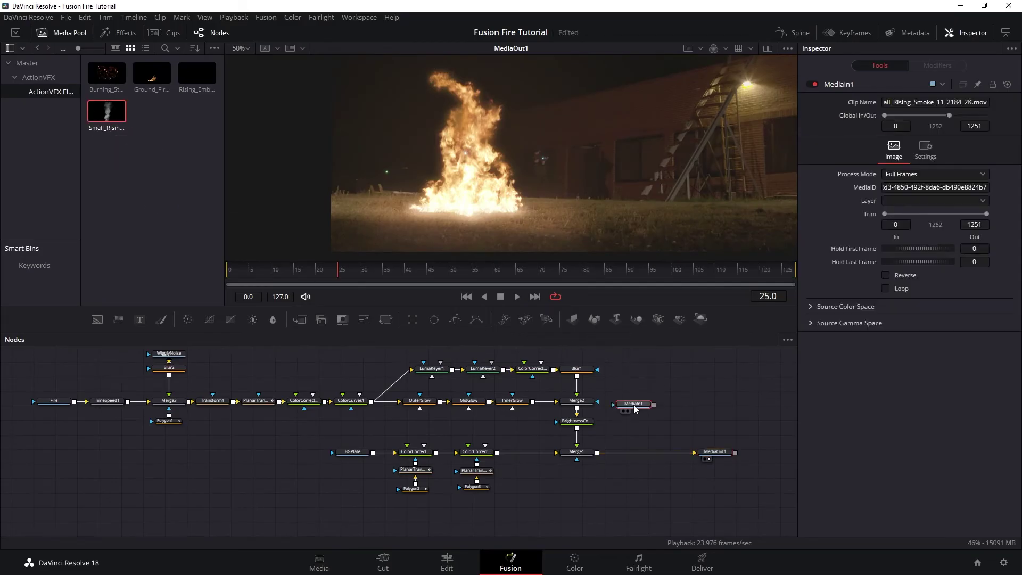
{"action": "key", "text": "1"}
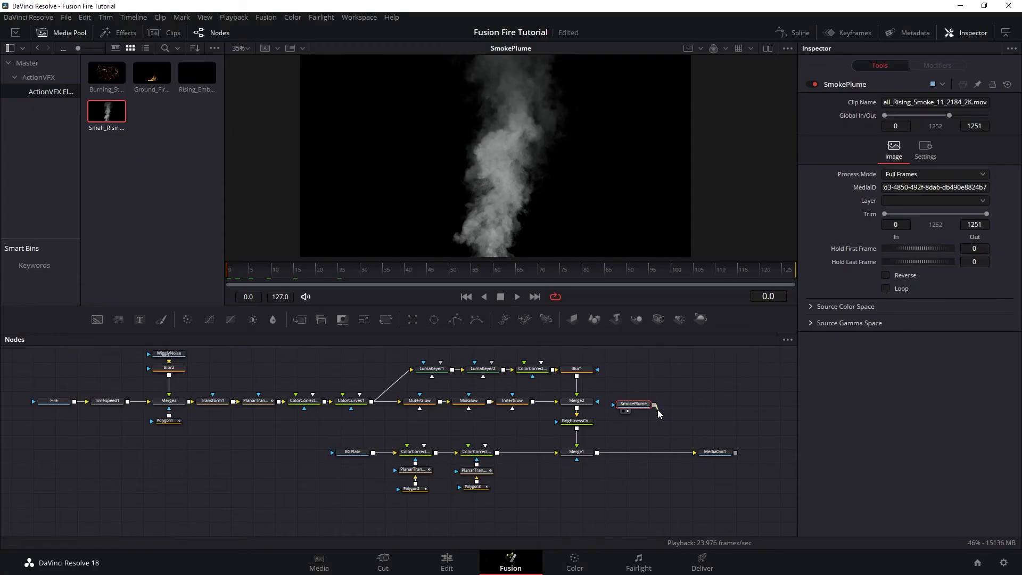
{"action": "left_click_drag", "start_coordinate": [604, 441], "coordinate": [607, 452]}
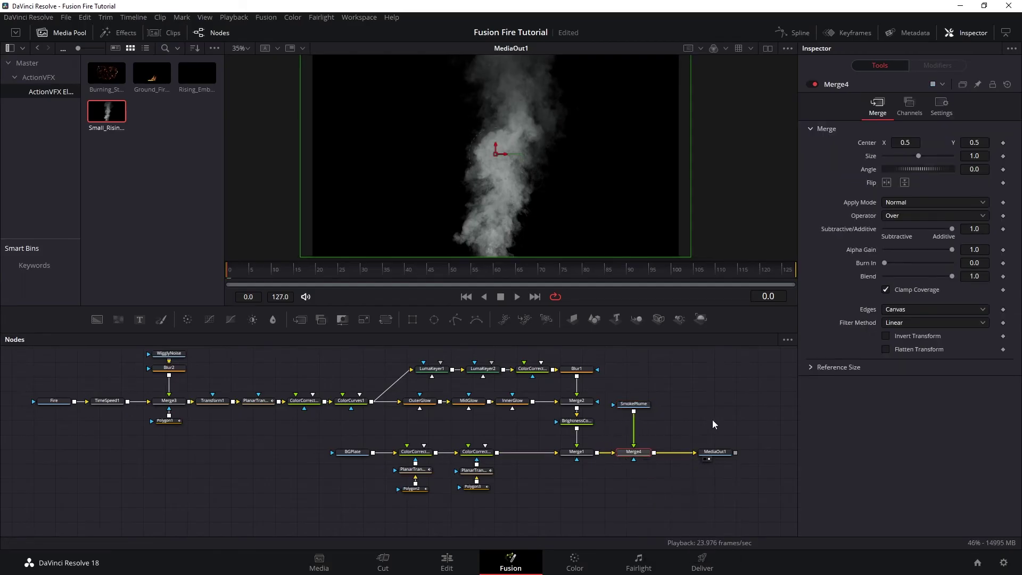
{"action": "left_click", "coordinate": [903, 203]}
{"action": "left_click", "coordinate": [900, 229]}
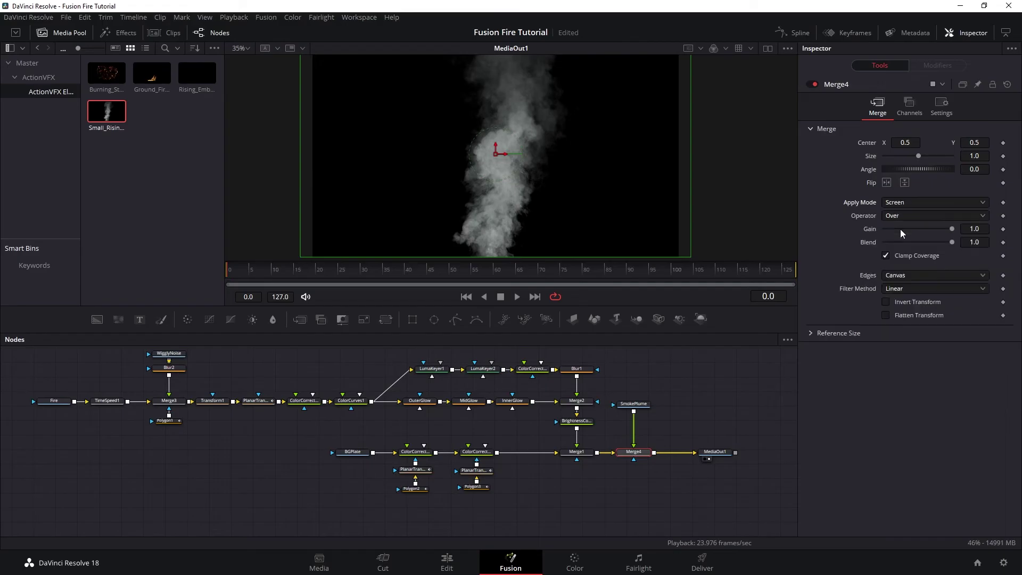
Step: Play back the smoke and insert a Time Speed node with speed 2.0 between SmokePlume and Merge4
{"action": "key", "text": "space"}
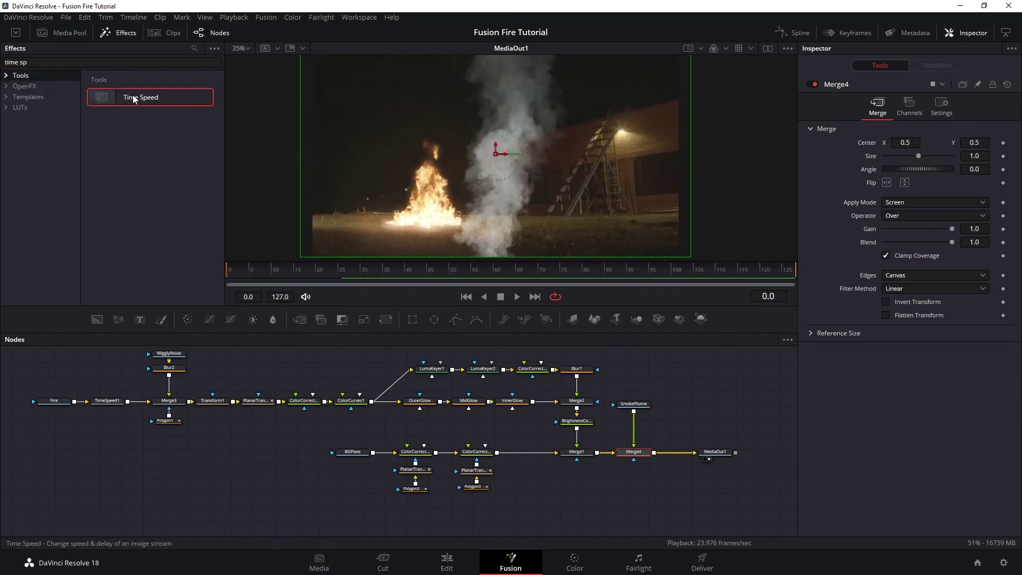
{"action": "left_click_drag", "start_coordinate": [141, 97], "coordinate": [635, 427]}
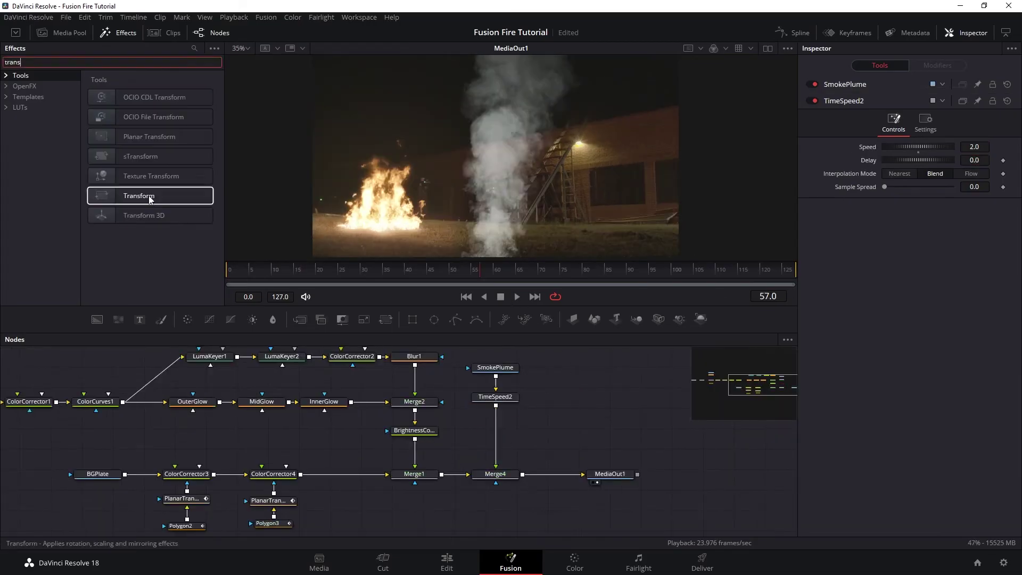
Step: Insert a Transform after TimeSpeed2 and place the smoke over the fire with size 1.06, angle 2.6 and centre X about 0.324
{"action": "left_click", "coordinate": [541, 419]}
{"action": "left_click_drag", "start_coordinate": [541, 419], "coordinate": [497, 431]}
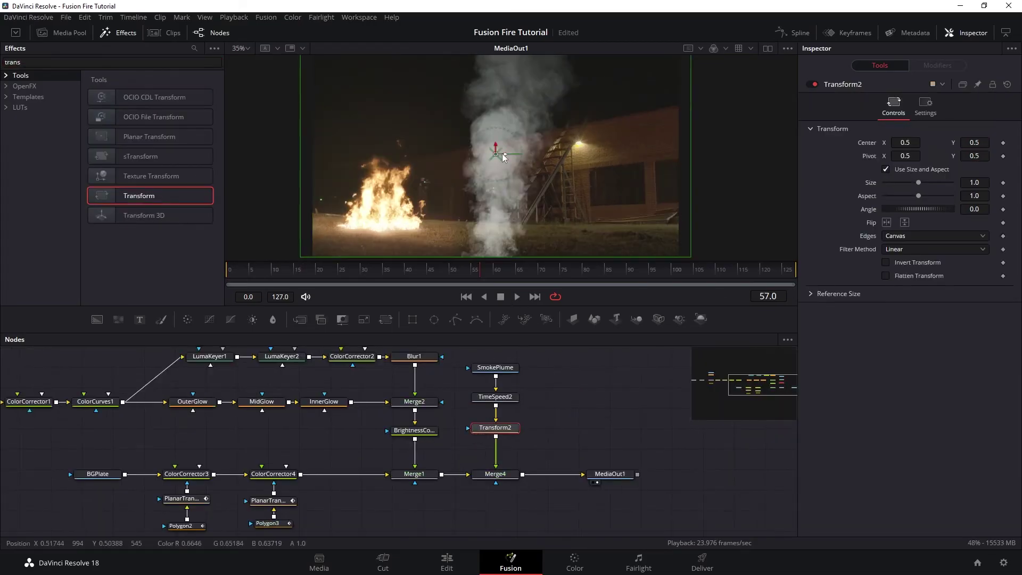
{"action": "left_click_drag", "start_coordinate": [507, 154], "coordinate": [486, 140]}
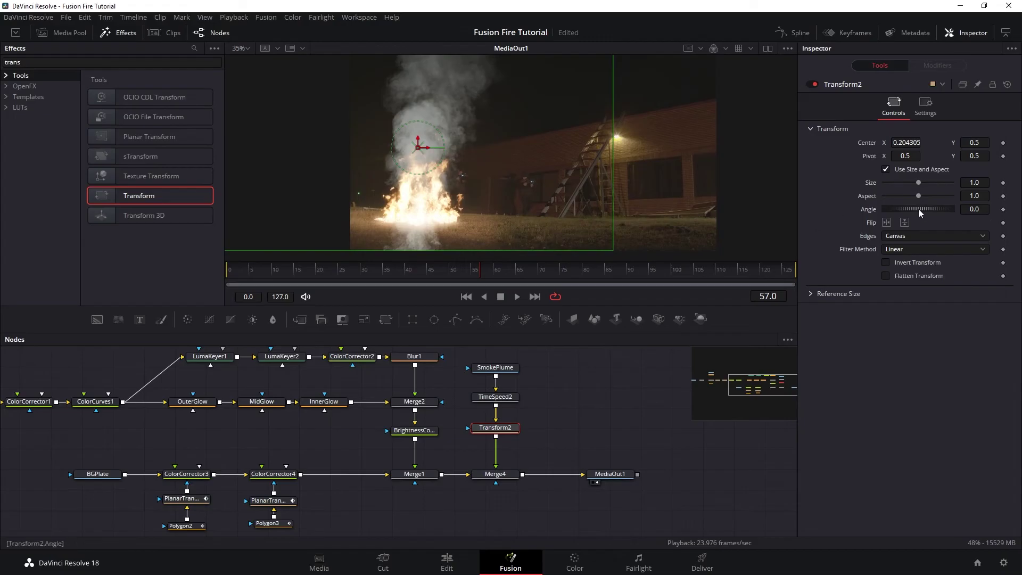
{"action": "left_click_drag", "start_coordinate": [919, 209], "coordinate": [929, 209]}
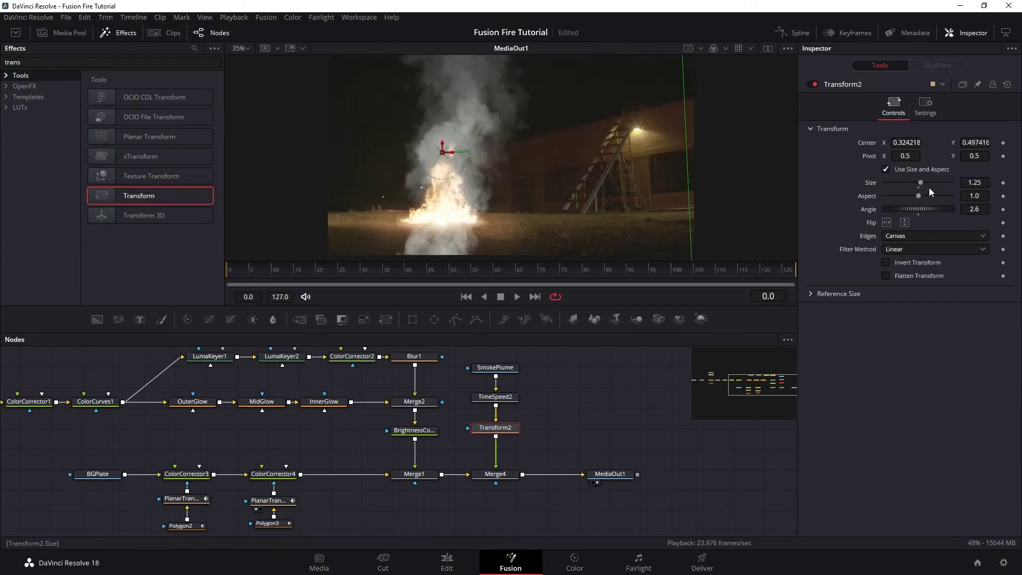
{"action": "left_click_drag", "start_coordinate": [921, 183], "coordinate": [919, 183]}
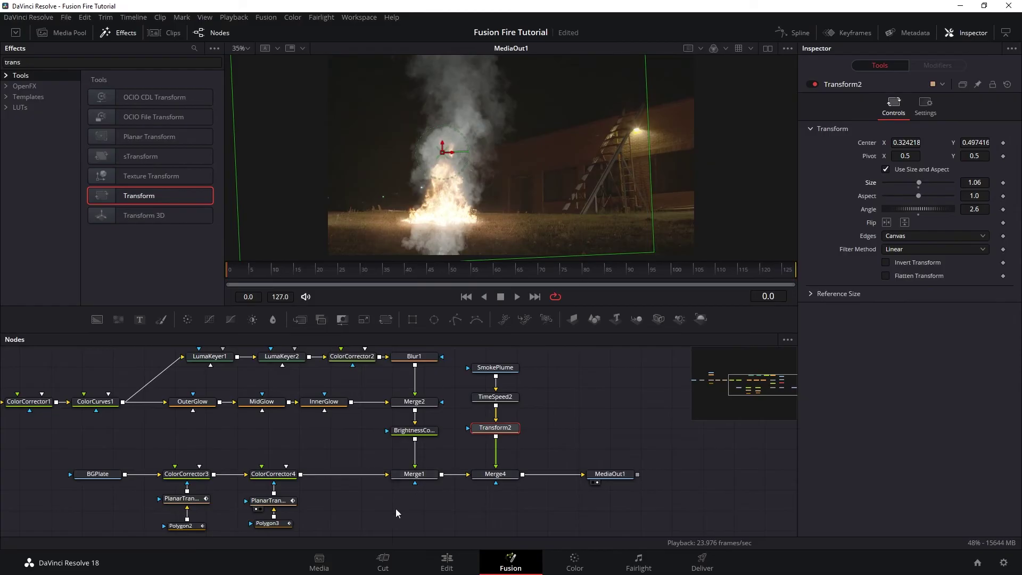
Step: Insert a copy of the grass mask's Planar Transform between Transform2 and Merge4, and play back to check the smoke's track
{"action": "left_click", "coordinate": [266, 503]}
{"action": "key", "text": "ctrl+c"}
{"action": "left_click", "coordinate": [561, 432]}
{"action": "key", "text": "ctrl+v"}
{"action": "left_click_drag", "start_coordinate": [563, 437], "coordinate": [498, 449]}
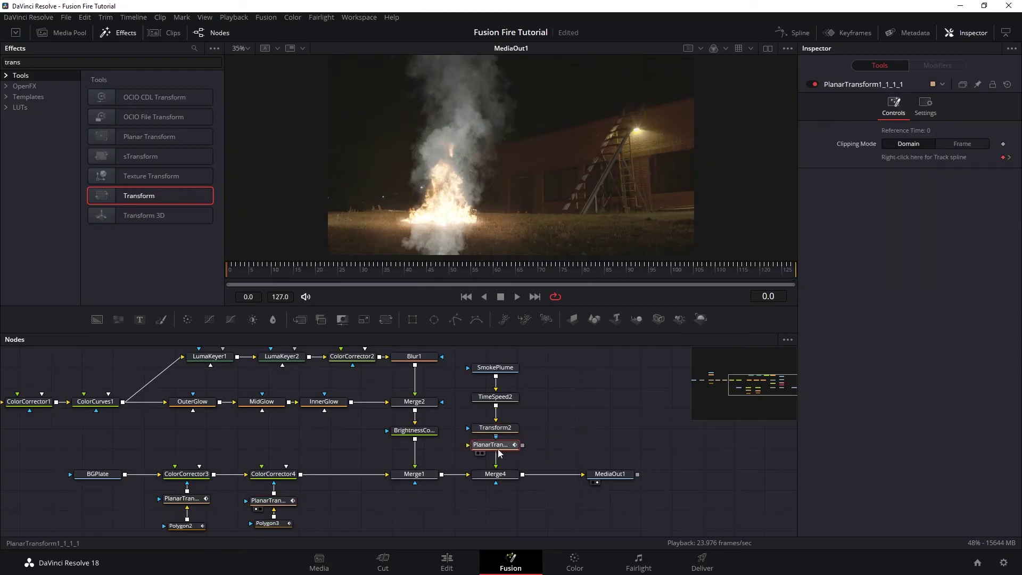
{"action": "left_click", "coordinate": [516, 296]}
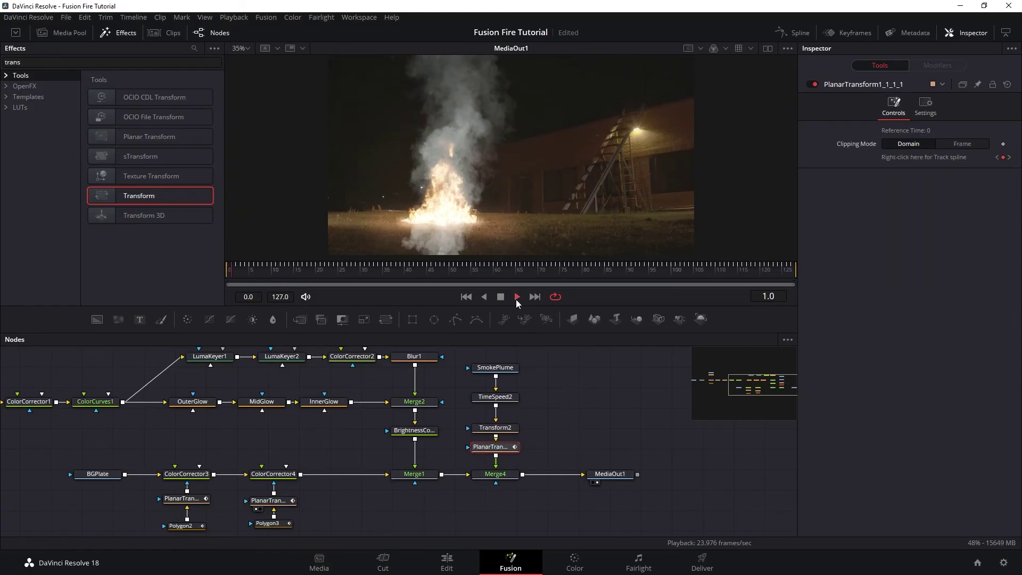
{"action": "left_click_drag", "start_coordinate": [491, 271], "coordinate": [226, 269]}
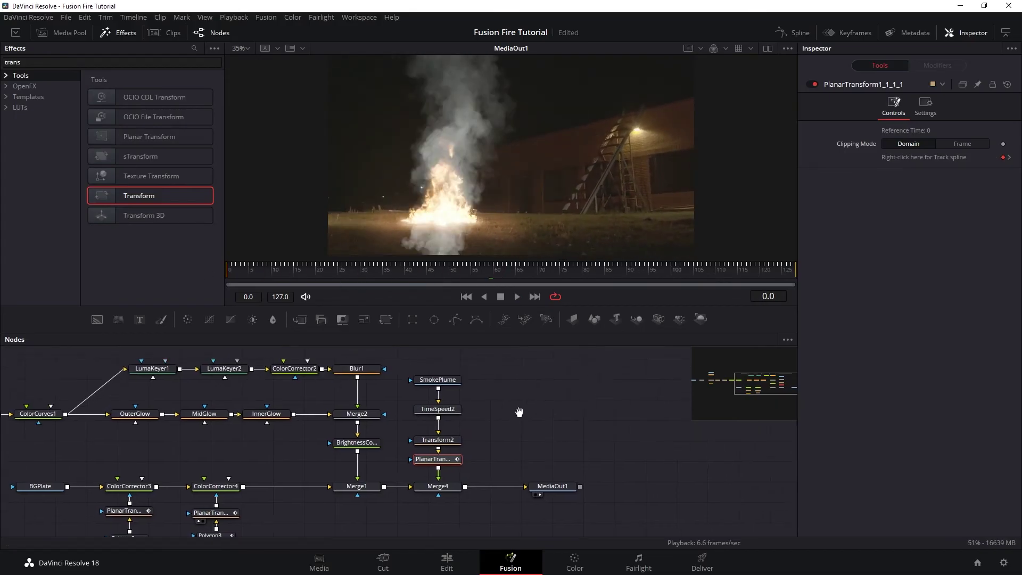
Step: Move the smoke branch, Merge4 and MediaOut1 further away from Merge1 to space out the node tree
{"action": "left_click_drag", "start_coordinate": [628, 359], "coordinate": [386, 519]}
{"action": "left_click", "coordinate": [478, 488]}
{"action": "left_click", "coordinate": [556, 400]}
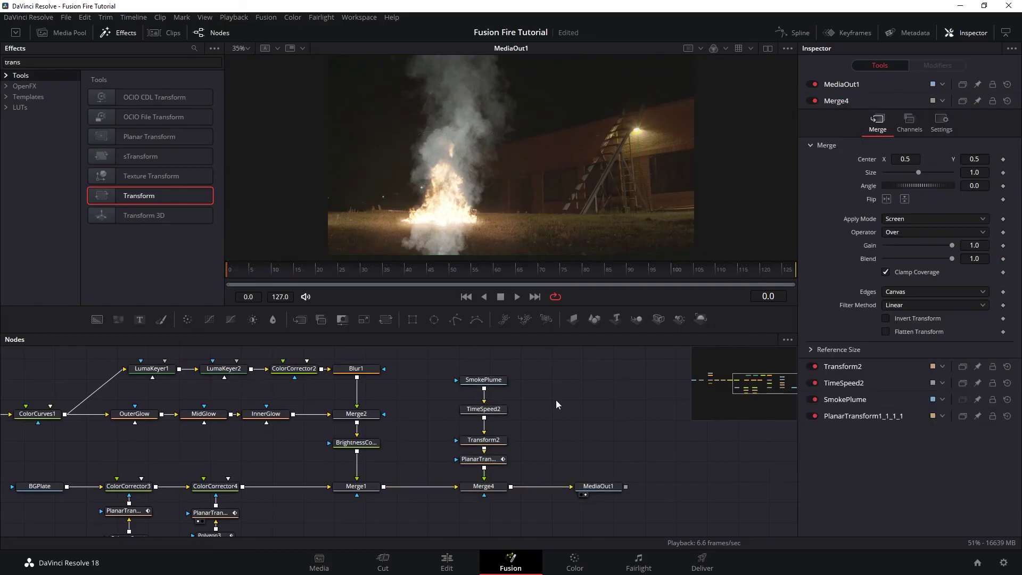
{"action": "left_click_drag", "start_coordinate": [557, 384], "coordinate": [557, 407]}
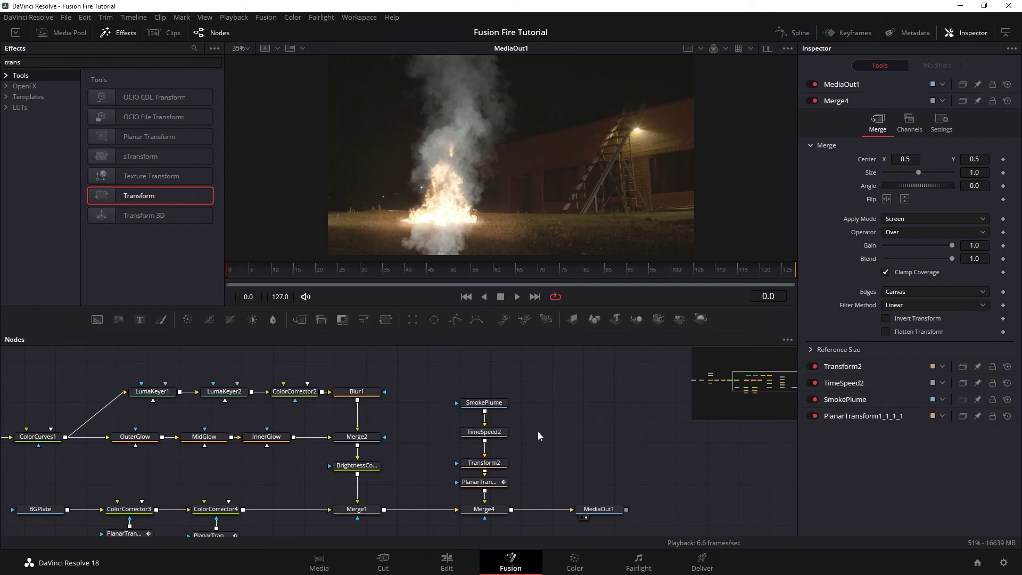
Step: Mask SmokePlume with a polygon enclosing the fire and the lower part of the smoke column
{"action": "left_click", "coordinate": [485, 403]}
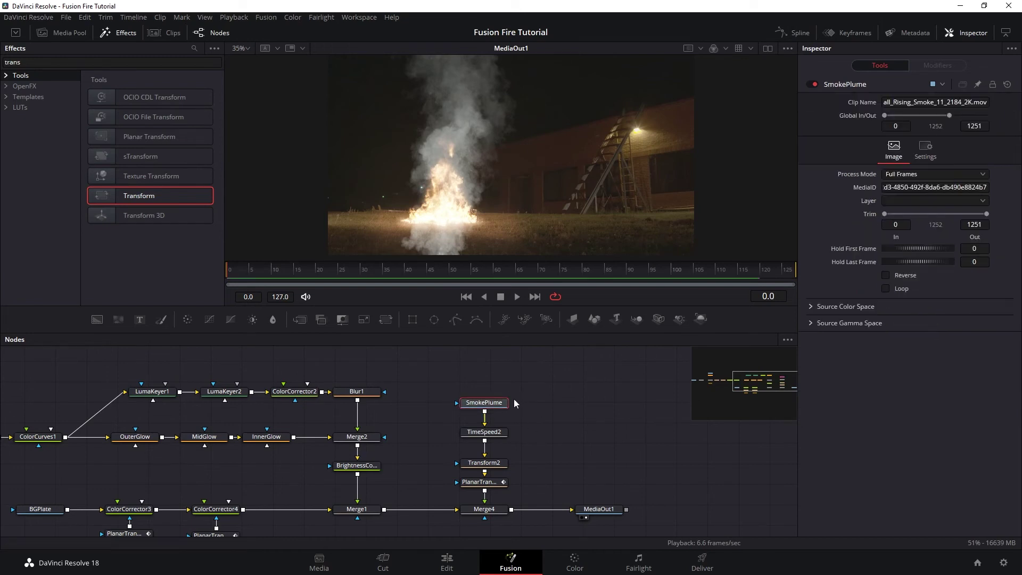
{"action": "left_click", "coordinate": [454, 320]}
{"action": "left_click", "coordinate": [501, 213]}
{"action": "left_click", "coordinate": [405, 217]}
{"action": "left_click", "coordinate": [385, 168]}
{"action": "scroll", "coordinate": [385, 168], "scroll_direction": "up", "scroll_amount": 2}
{"action": "left_click", "coordinate": [393, 156]}
{"action": "left_click", "coordinate": [451, 138]}
{"action": "left_click", "coordinate": [495, 171]}
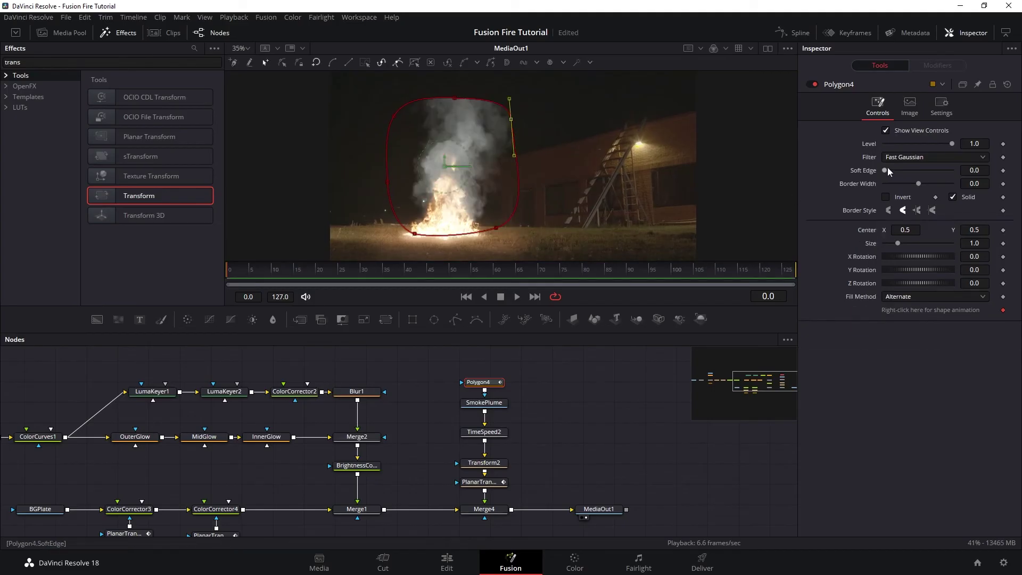
Step: Feather Polygon4 with a soft edge of 0.0677, then lower its upper edge and widen the side facing the building
{"action": "left_click_drag", "start_coordinate": [885, 170], "coordinate": [907, 170]}
{"action": "left_click_drag", "start_coordinate": [511, 119], "coordinate": [526, 168]}
{"action": "left_click_drag", "start_coordinate": [455, 98], "coordinate": [453, 116]}
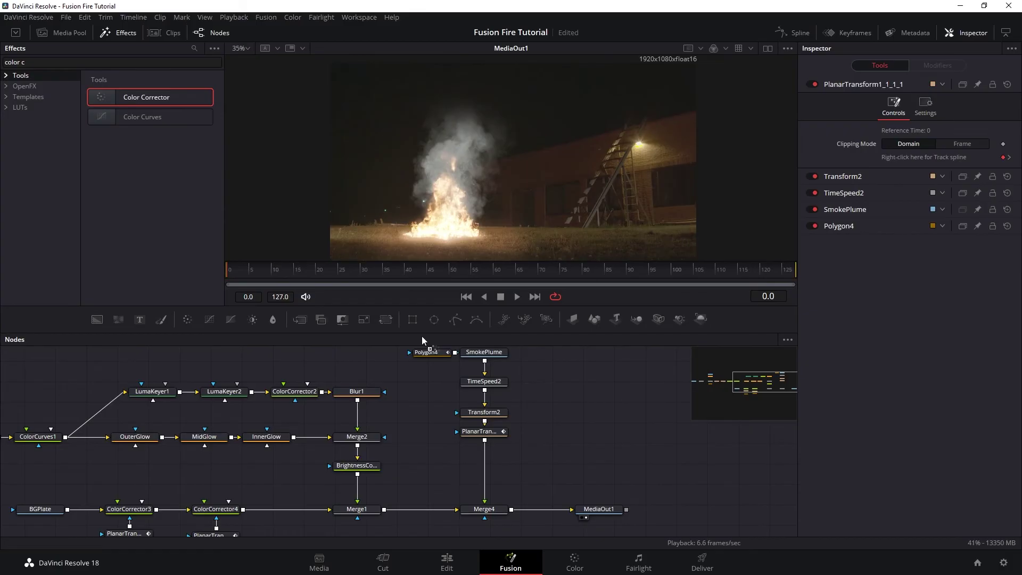
Step: Insert a Color Corrector before Merge4 with an orange tint of strength 0.3697 and saturation 1.32, and lower Merge4's blend to 0.26
{"action": "left_click", "coordinate": [487, 466]}
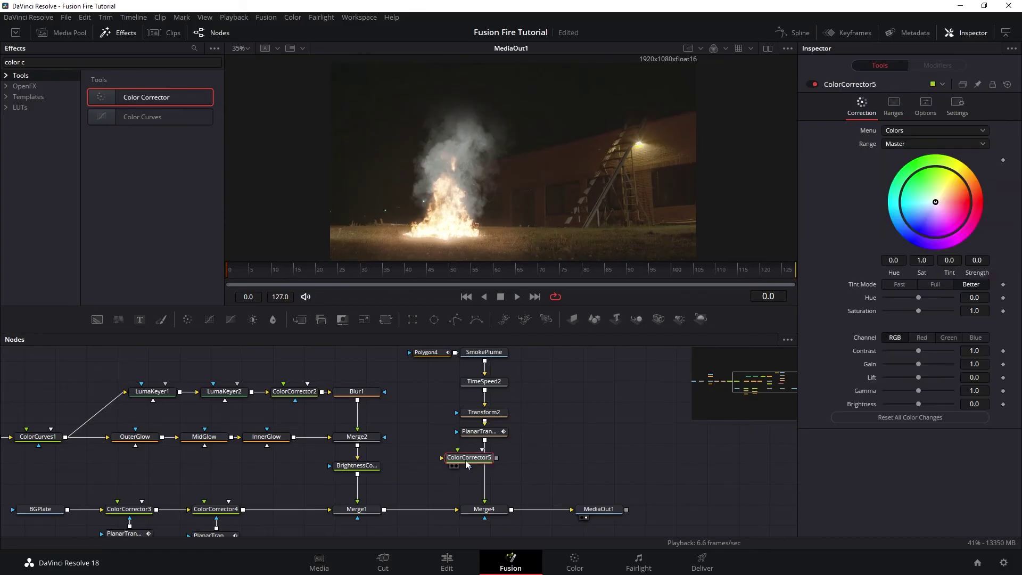
{"action": "left_click_drag", "start_coordinate": [935, 202], "coordinate": [950, 194]}
{"action": "left_click_drag", "start_coordinate": [918, 311], "coordinate": [921, 312]}
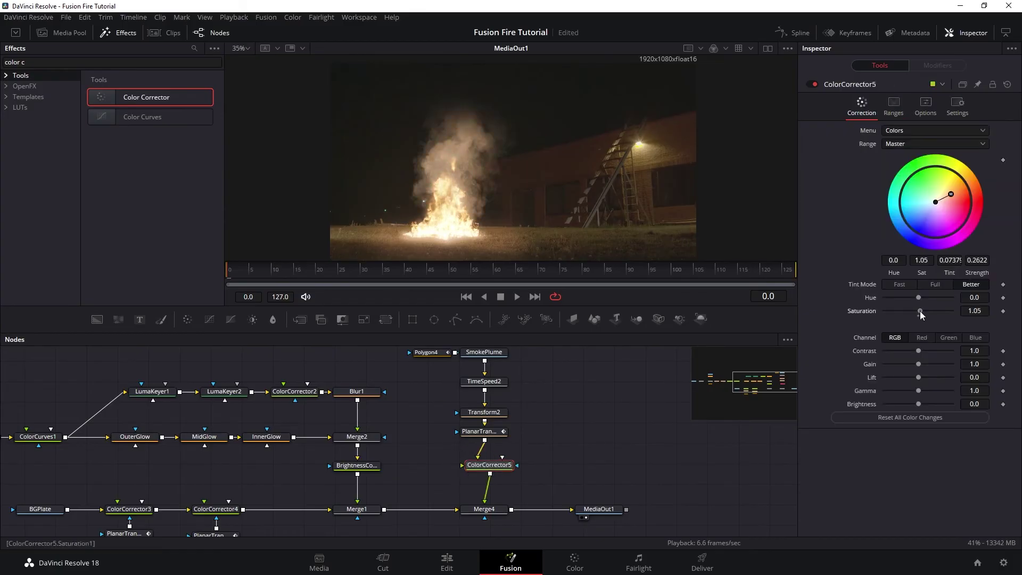
{"action": "left_click_drag", "start_coordinate": [951, 194], "coordinate": [954, 196]}
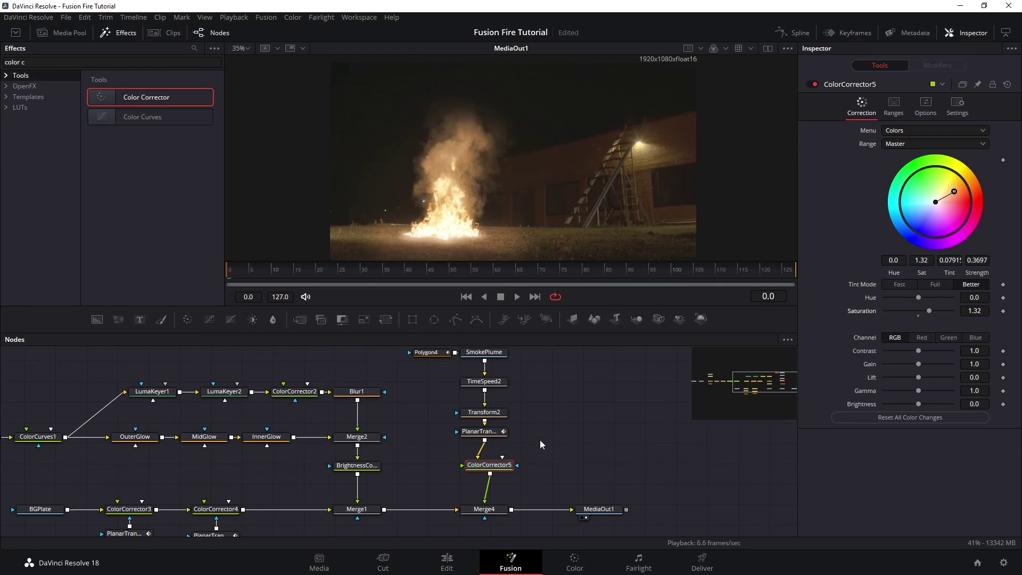
{"action": "left_click", "coordinate": [484, 508]}
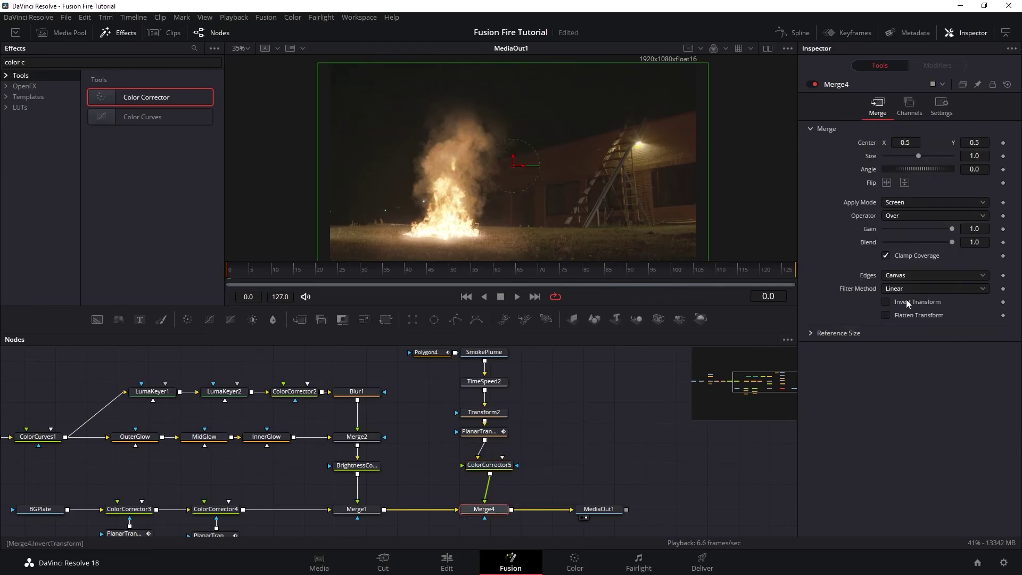
{"action": "left_click_drag", "start_coordinate": [951, 243], "coordinate": [901, 245]}
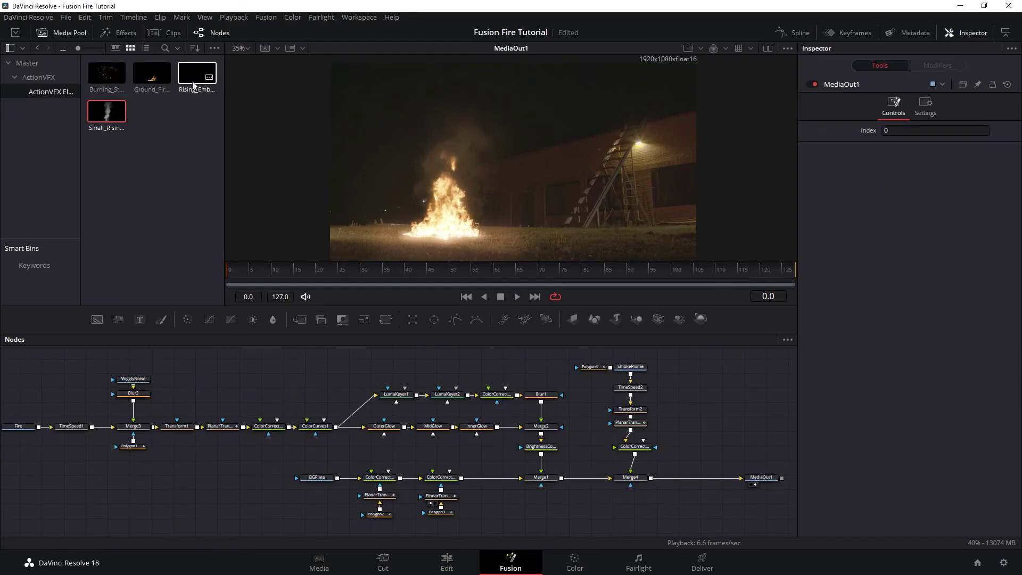
Step: Add the Rising Embers clip as RisingEmbers and merge it between Merge4 and MediaOut1
{"action": "left_click_drag", "start_coordinate": [197, 73], "coordinate": [701, 386]}
{"action": "key", "text": "1"}
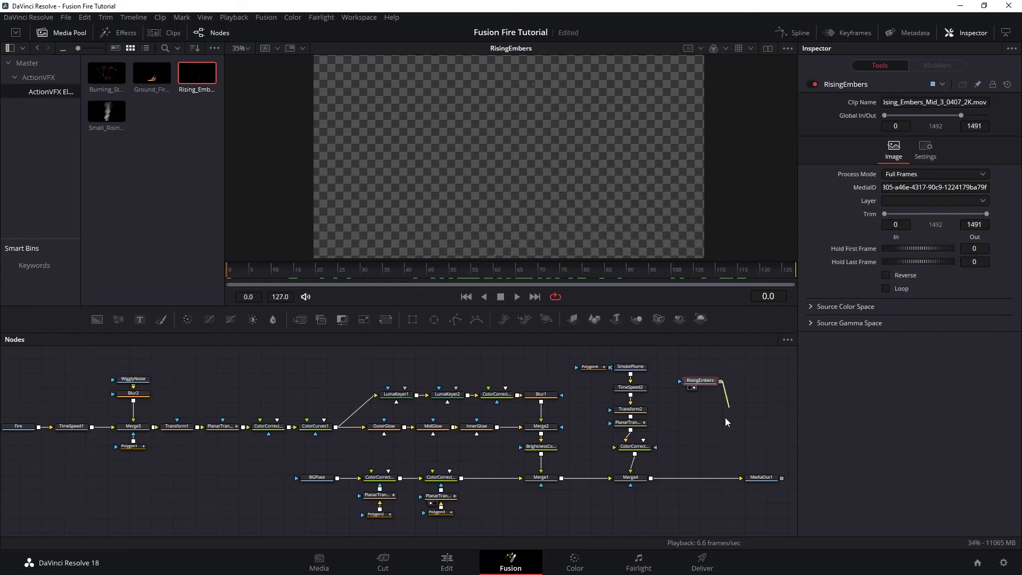
{"action": "left_click_drag", "start_coordinate": [652, 483], "coordinate": [653, 483]}
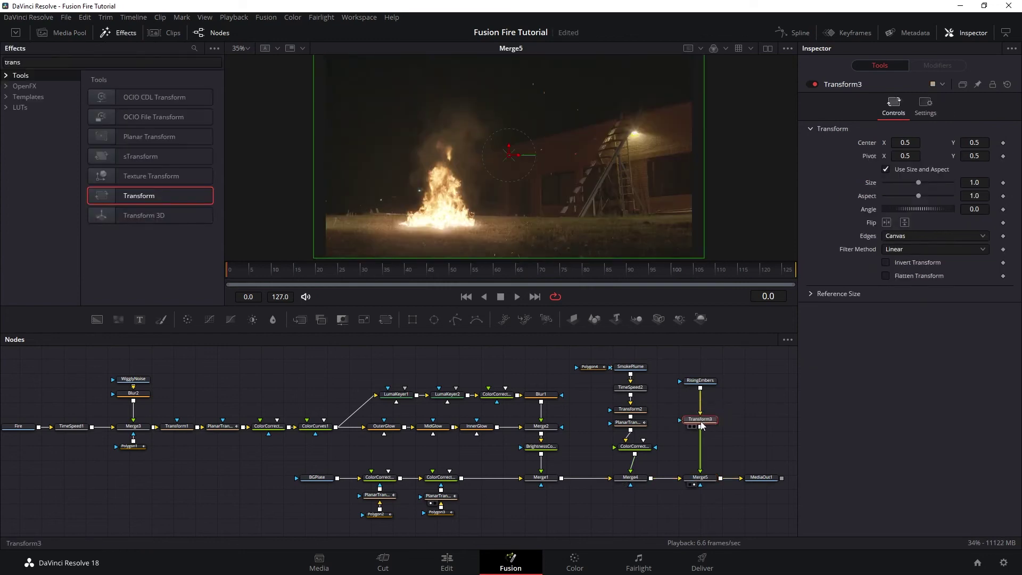
Step: Insert a Transform after RisingEmbers, move the embers over the fire and scale them down slightly
{"action": "left_click_drag", "start_coordinate": [510, 159], "coordinate": [439, 131]}
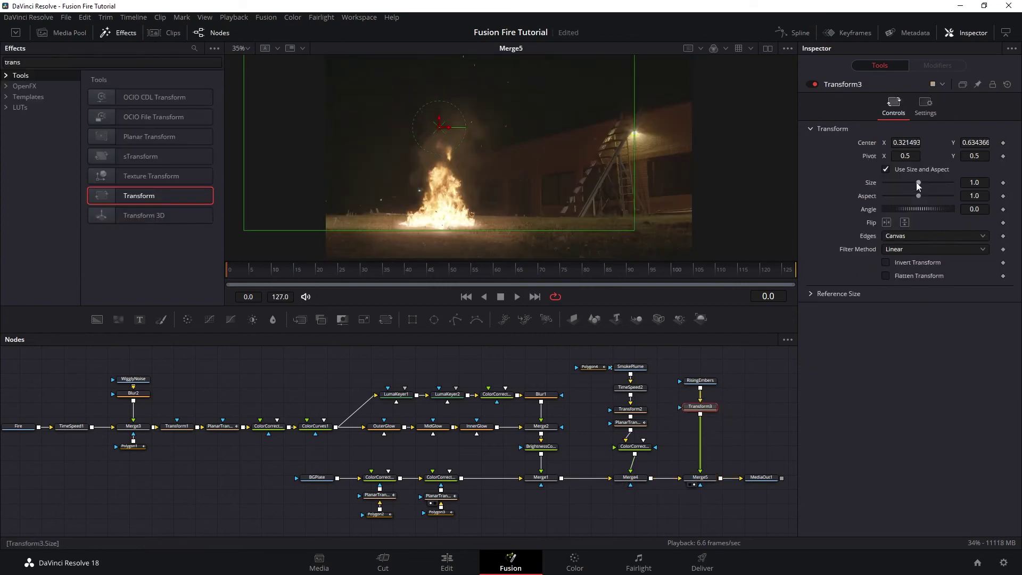
{"action": "left_click_drag", "start_coordinate": [917, 183], "coordinate": [912, 183]}
{"action": "left_click_drag", "start_coordinate": [439, 127], "coordinate": [432, 146]}
Step: Insert a copy of the smoke branch's Planar Transform between Transform3 and Merge5 to track the embers
{"action": "left_click", "coordinate": [641, 424]}
{"action": "key", "text": "ctrl+c"}
{"action": "left_click", "coordinate": [729, 434]}
{"action": "key", "text": "ctrl+v"}
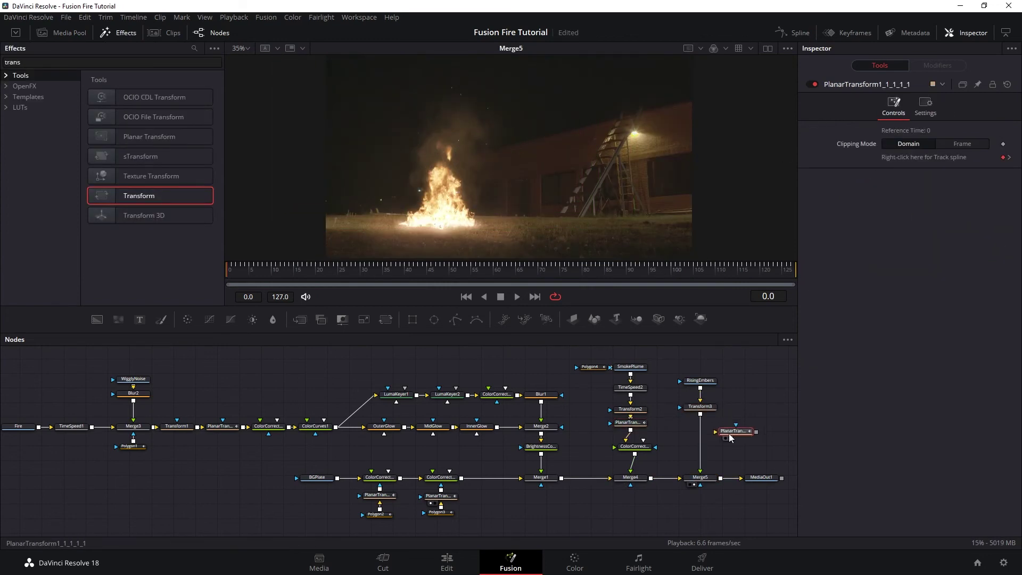
Step: Set the apply mode of Merge5 to Screen
{"action": "left_click", "coordinate": [701, 479]}
{"action": "left_click", "coordinate": [888, 203]}
{"action": "left_click", "coordinate": [894, 228]}
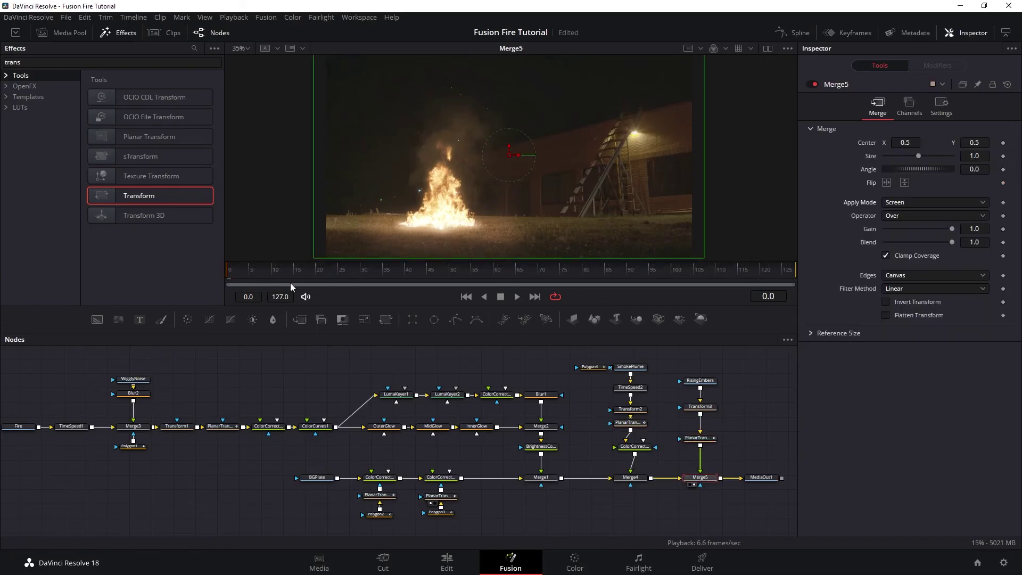
Step: Insert a Displace node between Merge5 and MediaOut1
{"action": "key", "text": "space"}
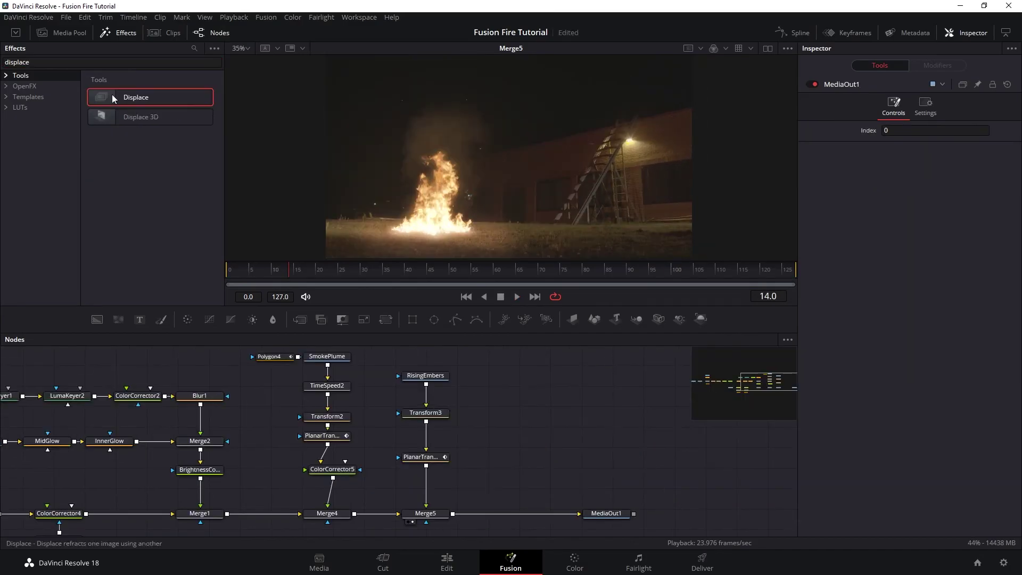
{"action": "left_click_drag", "start_coordinate": [136, 97], "coordinate": [512, 520]}
{"action": "left_click_drag", "start_coordinate": [511, 520], "coordinate": [511, 521]}
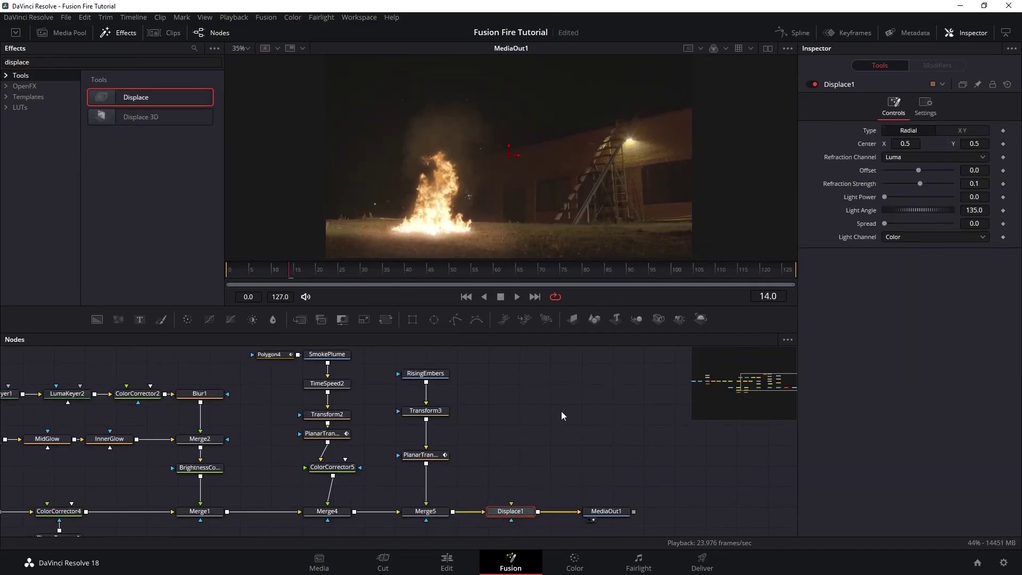
{"action": "left_click_drag", "start_coordinate": [918, 171], "coordinate": [884, 171]}
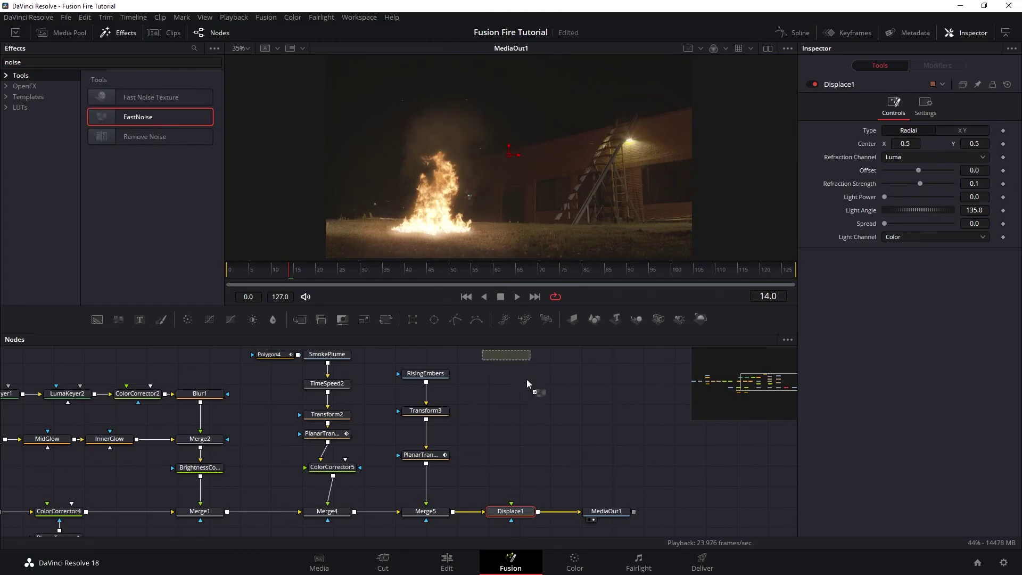
Step: Add a FastNoise node above Displace1 with Detail 6.54, Contrast 2.21 and Scale 60
{"action": "left_click_drag", "start_coordinate": [512, 404], "coordinate": [512, 409]}
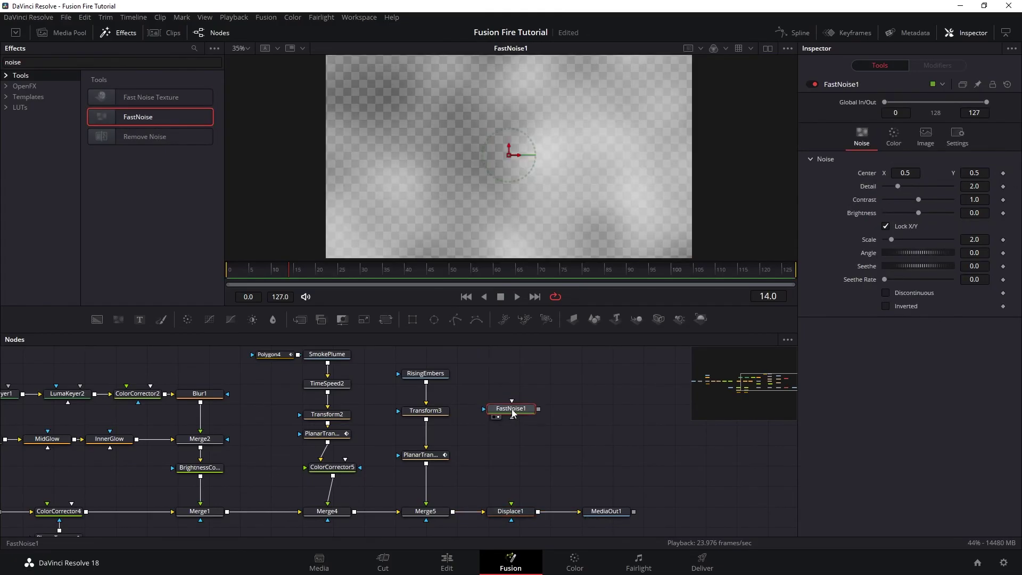
{"action": "left_click_drag", "start_coordinate": [897, 188], "coordinate": [928, 200]}
{"action": "left_click_drag", "start_coordinate": [891, 239], "coordinate": [951, 240]}
{"action": "double_click", "coordinate": [974, 239]}
{"action": "type", "text": "60"}
{"action": "key", "text": "Tab"}
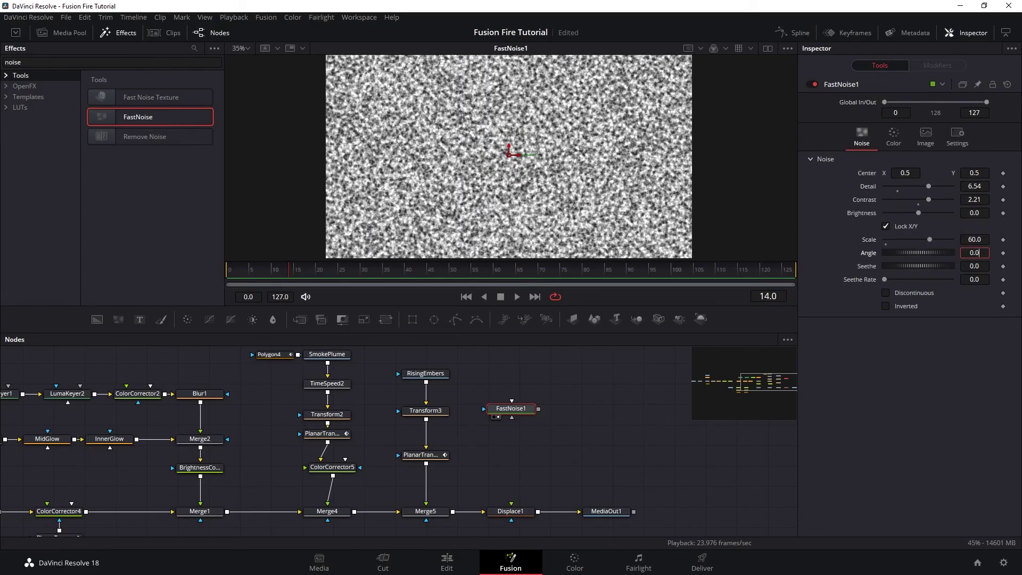
Step: Keyframe the FastNoise1 center so the noise rises from Y 0.5 at frame 0 to well above the frame at frame 127
{"action": "right_click", "coordinate": [905, 175]}
{"action": "left_click_drag", "start_coordinate": [289, 270], "coordinate": [795, 270]}
{"action": "left_click", "coordinate": [1003, 173]}
{"action": "left_click_drag", "start_coordinate": [508, 155], "coordinate": [523, 5]}
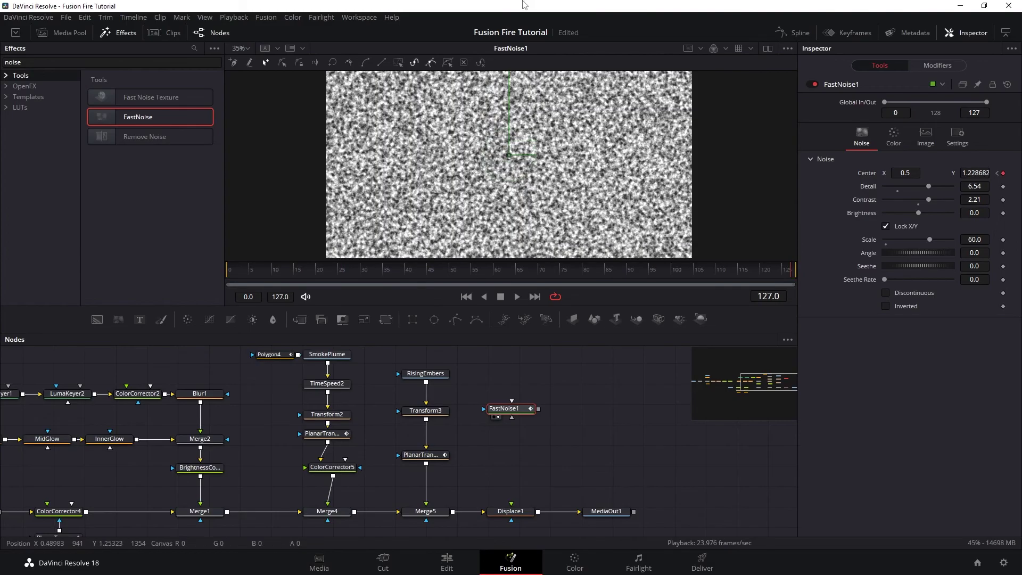
{"action": "scroll", "coordinate": [518, 128], "scroll_direction": "up", "scroll_amount": 3}
{"action": "left_click_drag", "start_coordinate": [509, 92], "coordinate": [509, 21]}
{"action": "left_click_drag", "start_coordinate": [714, 272], "coordinate": [226, 271]}
{"action": "left_click_drag", "start_coordinate": [519, 224], "coordinate": [524, 152]}
{"action": "left_click", "coordinate": [516, 297]}
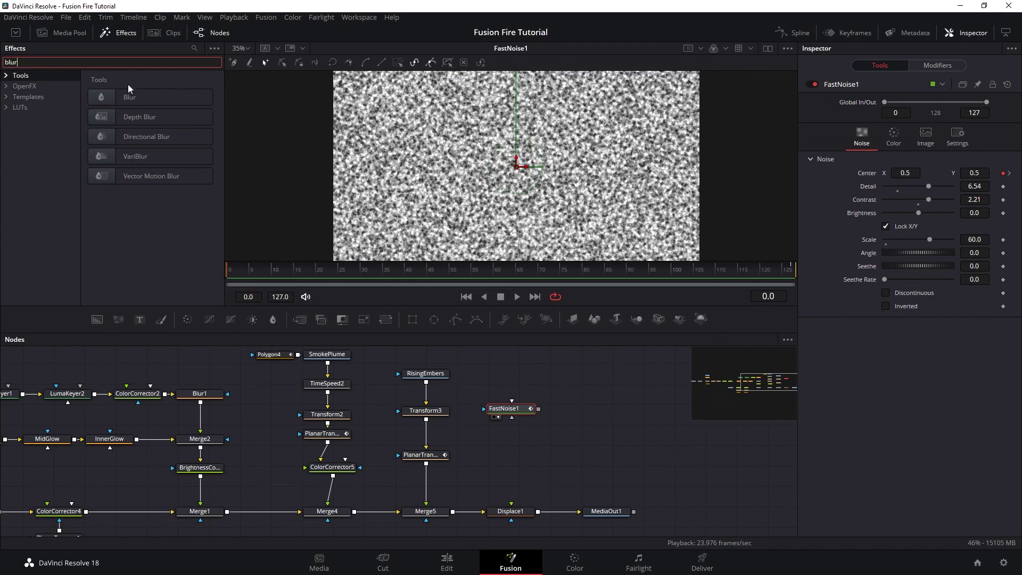
Step: Add a Blur of size 4.7 after FastNoise1 and connect it to the foreground input of Displace1
{"action": "left_click", "coordinate": [132, 98]}
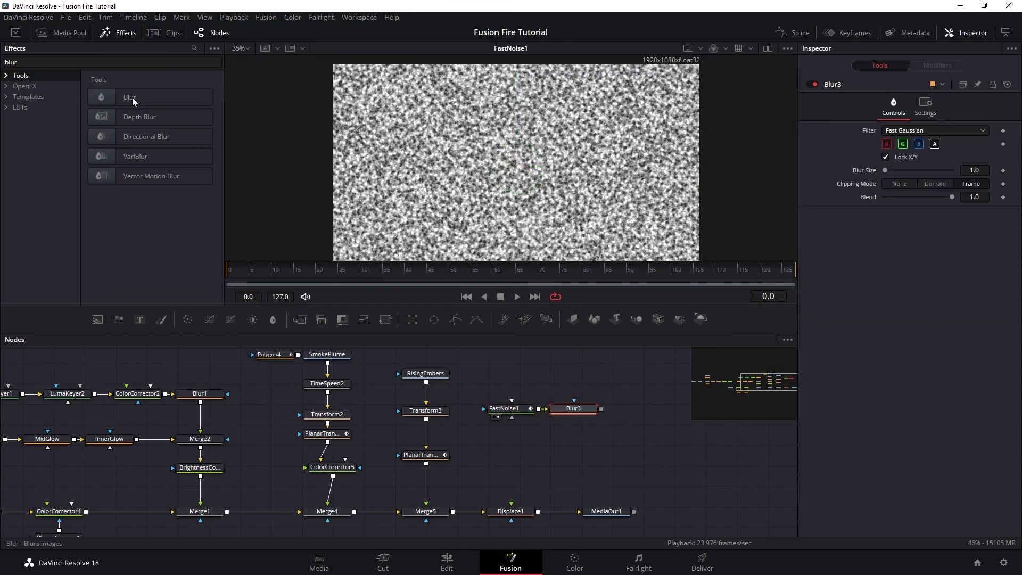
{"action": "left_click_drag", "start_coordinate": [558, 412], "coordinate": [522, 440]}
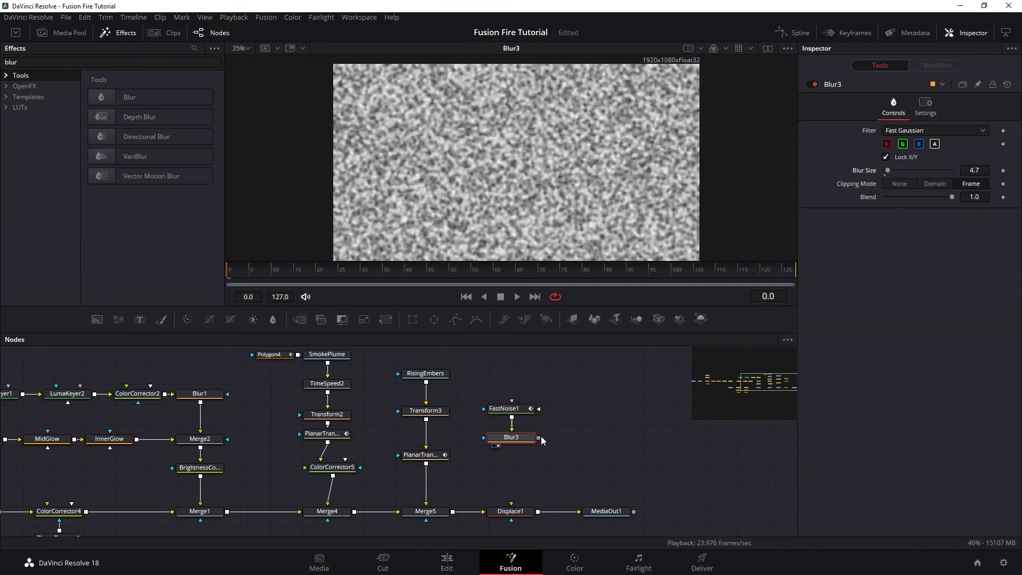
{"action": "left_click_drag", "start_coordinate": [550, 458], "coordinate": [515, 513]}
{"action": "left_click", "coordinate": [516, 515]}
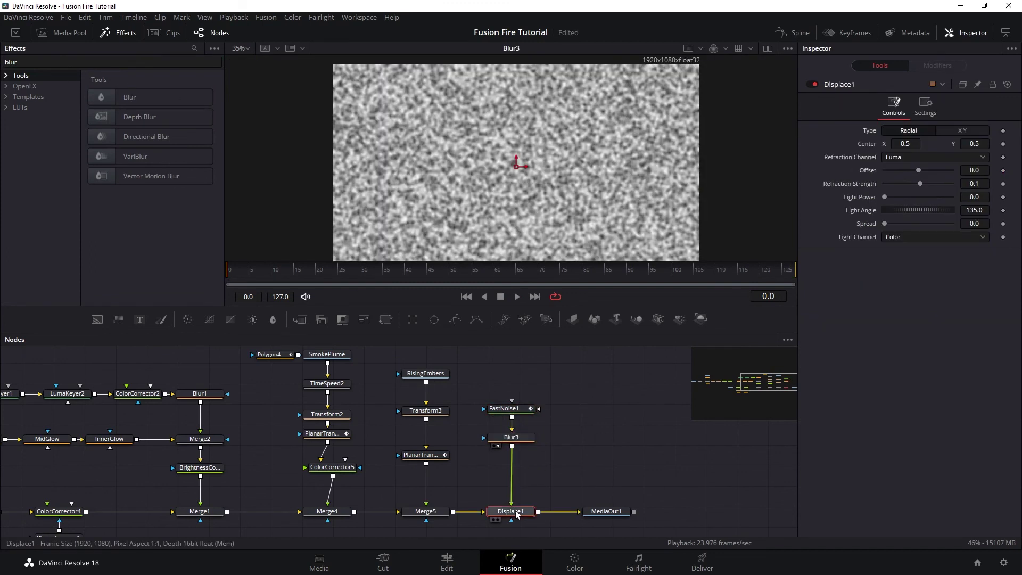
Step: View Displace1 and compare the image with the displacement off and on
{"action": "key", "text": "1"}
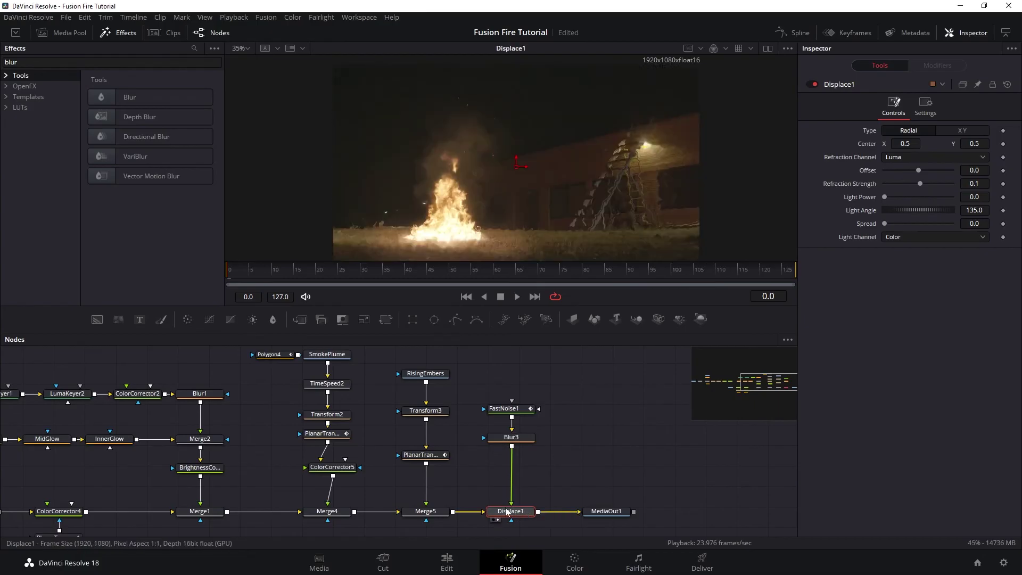
{"action": "left_click", "coordinate": [813, 85]}
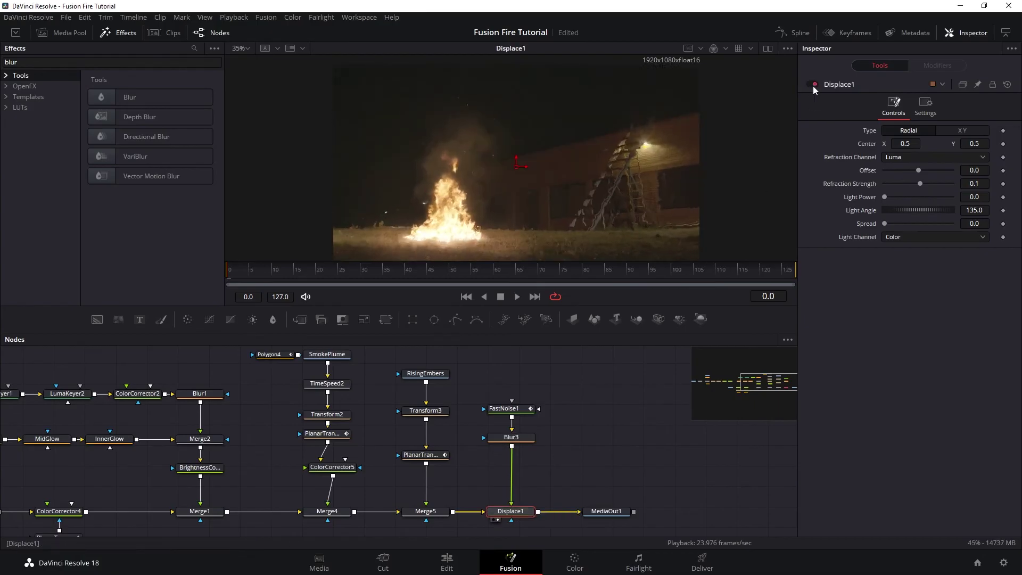
{"action": "left_click", "coordinate": [813, 85]}
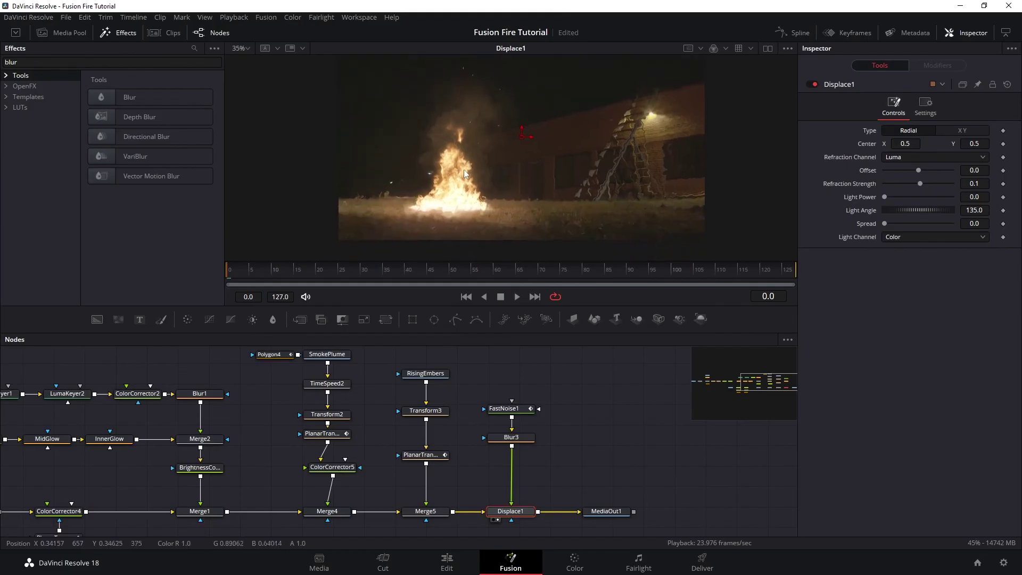
Step: Switch Displace1 to the XY type and set X Refraction to 0.006 and Y Refraction to -0.002
{"action": "scroll", "coordinate": [496, 187], "scroll_direction": "up", "scroll_amount": 3}
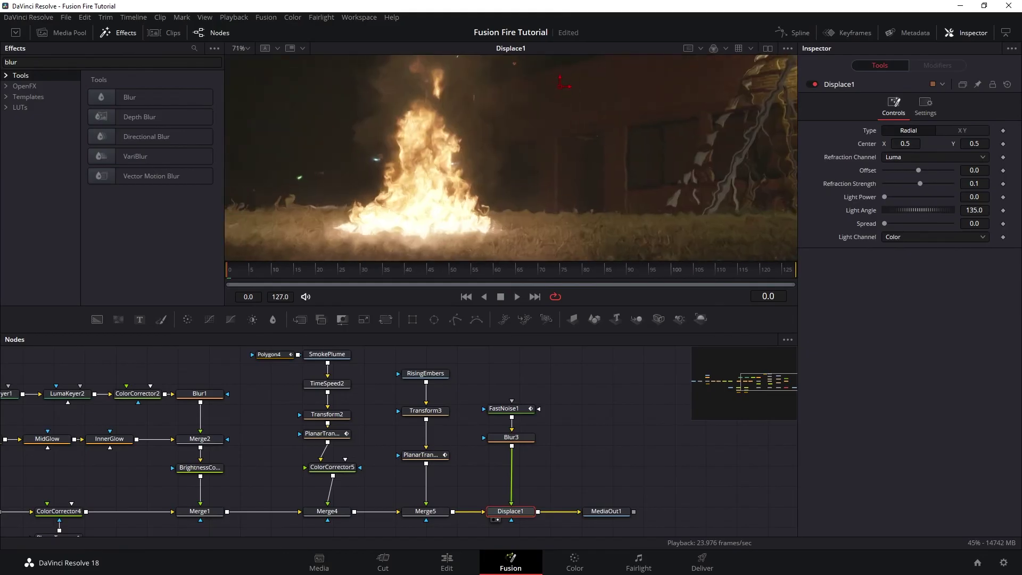
{"action": "left_click", "coordinate": [951, 131]}
{"action": "left_click_drag", "start_coordinate": [918, 169], "coordinate": [921, 169]}
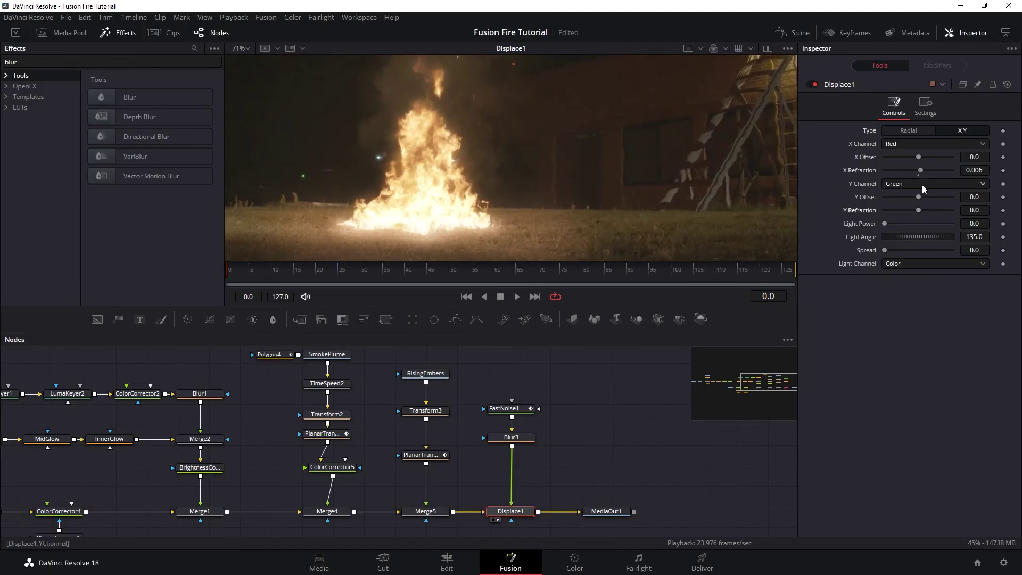
{"action": "left_click_drag", "start_coordinate": [918, 209], "coordinate": [918, 206]}
{"action": "left_click", "coordinate": [809, 83]}
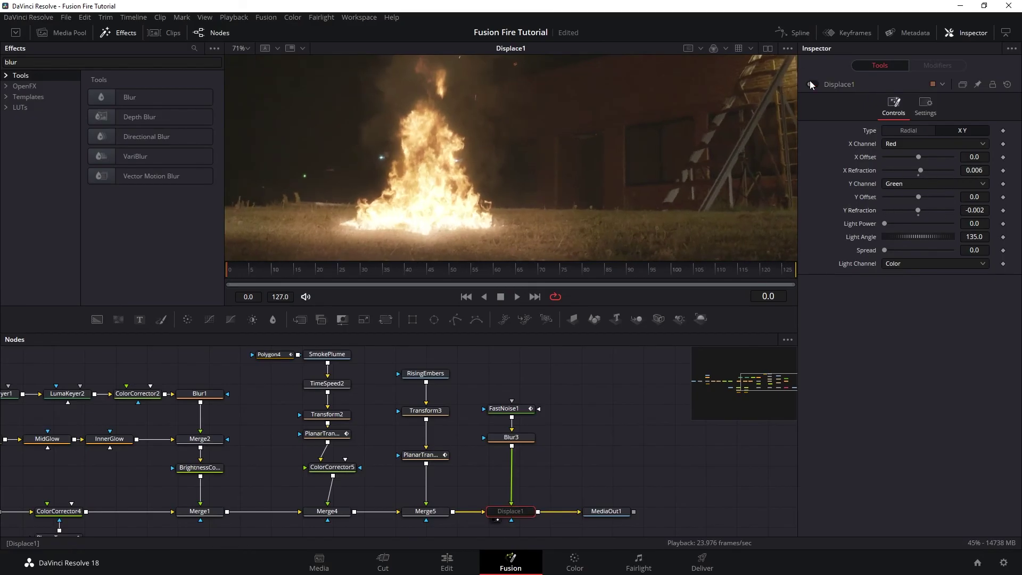
{"action": "left_click", "coordinate": [808, 83]}
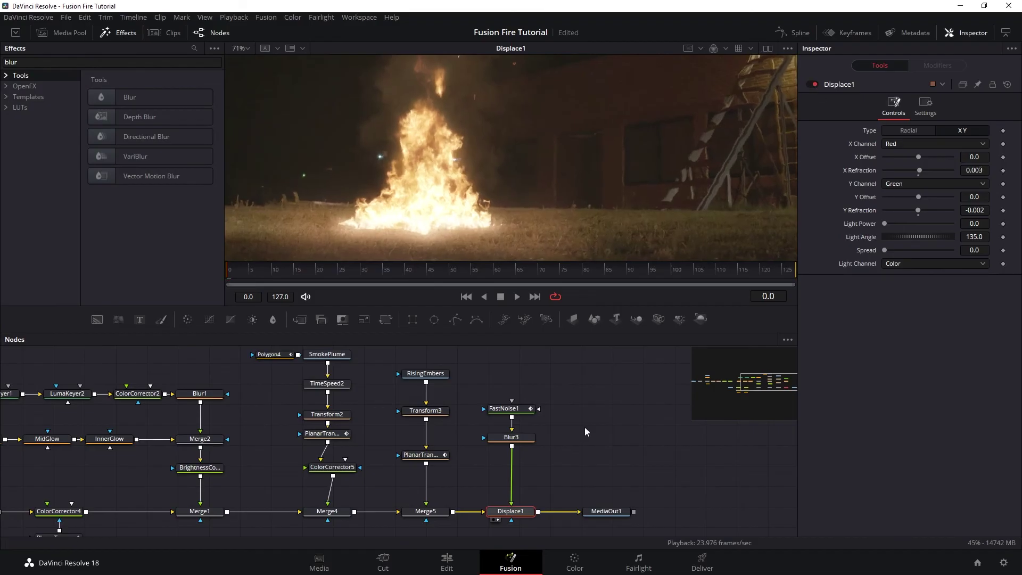
Step: Mask FastNoise1 with a polygon enclosing the fire and the area above it
{"action": "left_click", "coordinate": [509, 410]}
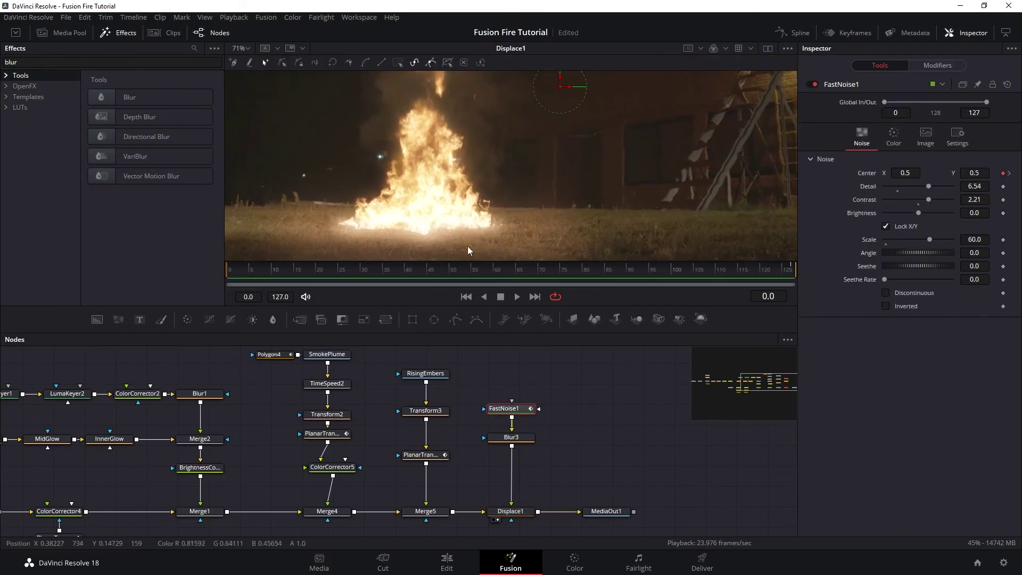
{"action": "scroll", "coordinate": [480, 240], "scroll_direction": "down", "scroll_amount": 1}
{"action": "left_click", "coordinate": [455, 319]}
{"action": "left_click", "coordinate": [485, 228]}
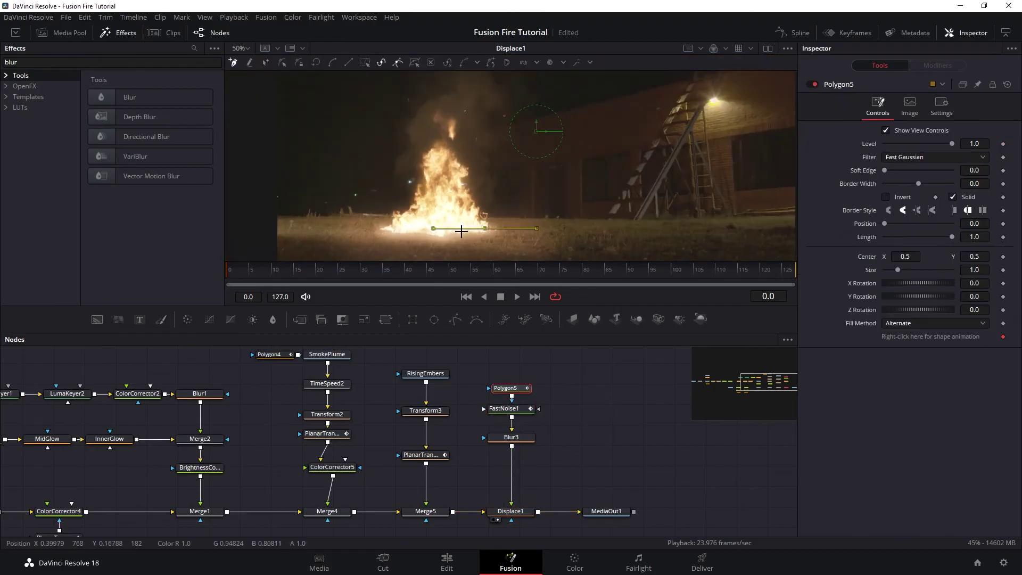
{"action": "left_click_drag", "start_coordinate": [381, 176], "coordinate": [381, 145]}
{"action": "left_click_drag", "start_coordinate": [384, 118], "coordinate": [374, 179]}
{"action": "left_click_drag", "start_coordinate": [511, 143], "coordinate": [519, 174]}
{"action": "left_click_drag", "start_coordinate": [519, 174], "coordinate": [523, 84]}
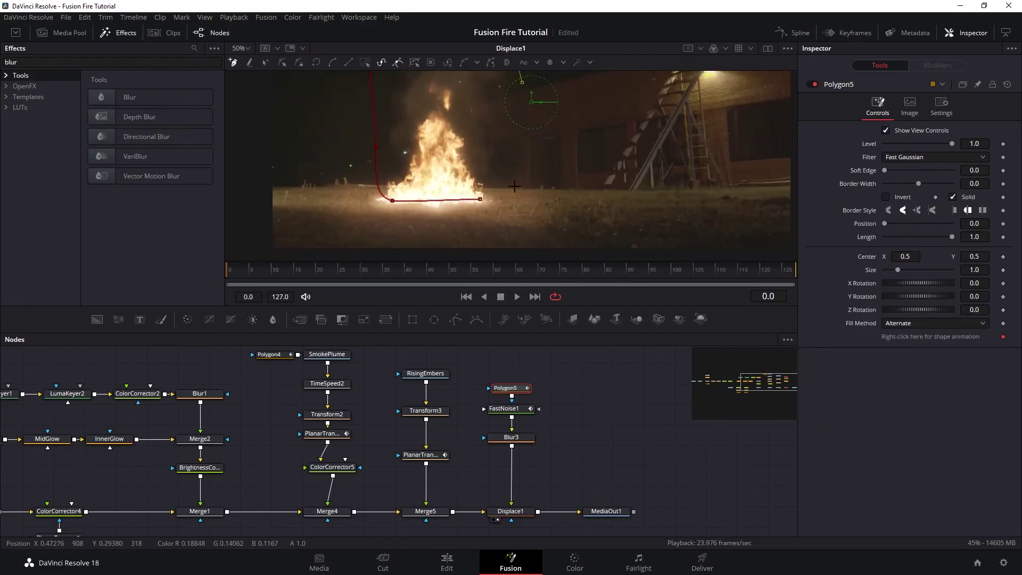
{"action": "left_click", "coordinate": [513, 190]}
{"action": "left_click", "coordinate": [480, 199]}
{"action": "left_click", "coordinate": [389, 203]}
Step: Insert a copy of the embers branch's Planar Transform between Blur3 and Displace1, and view MediaOut1
{"action": "left_click", "coordinate": [421, 455]}
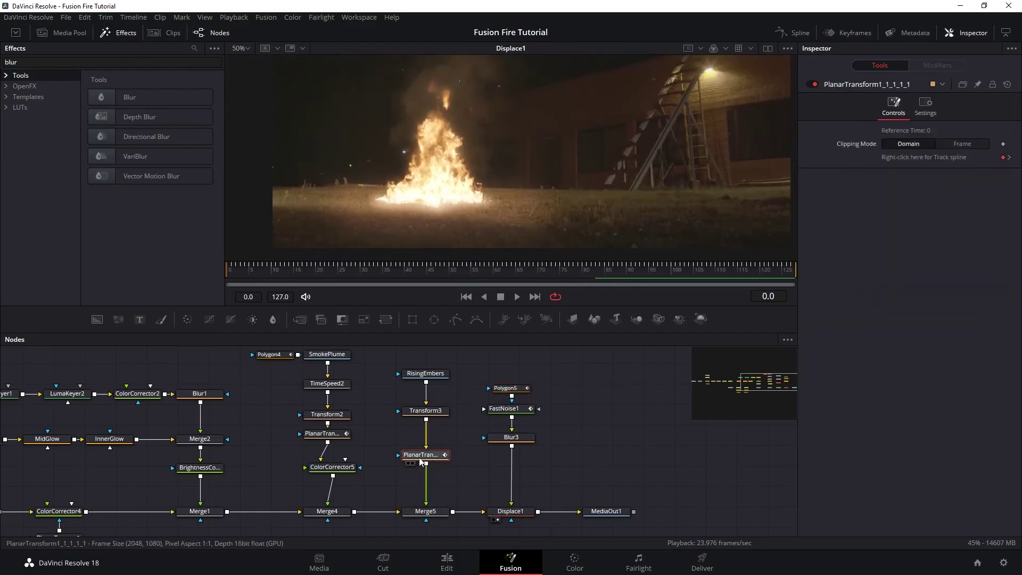
{"action": "key", "text": "ctrl+v"}
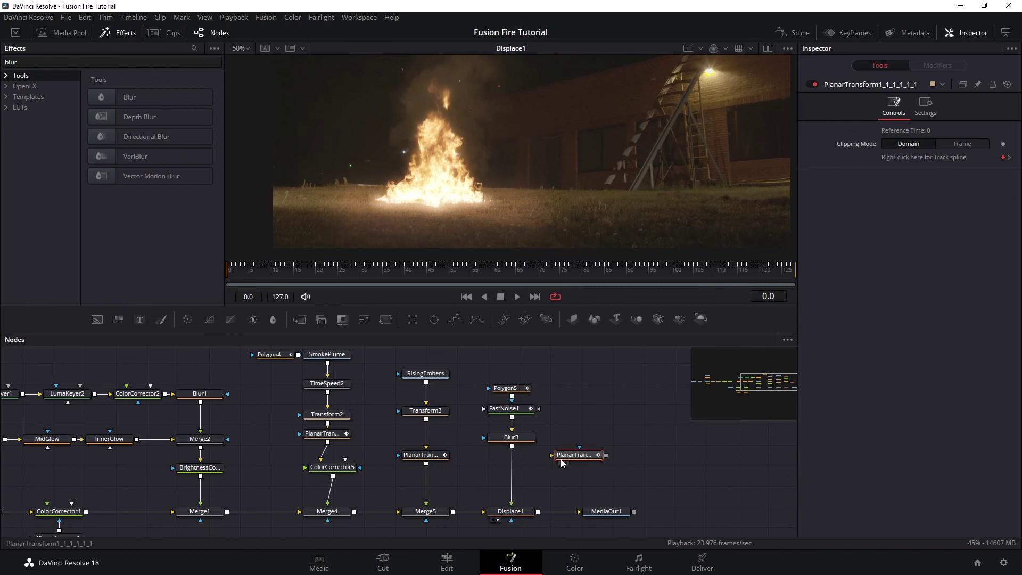
{"action": "left_click_drag", "start_coordinate": [560, 458], "coordinate": [504, 472]}
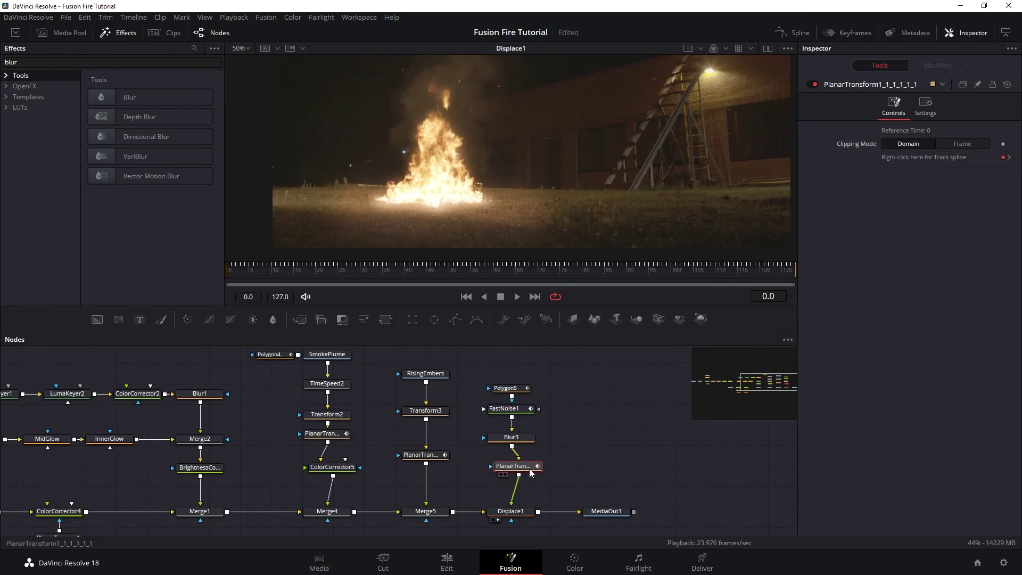
{"action": "left_click", "coordinate": [598, 512]}
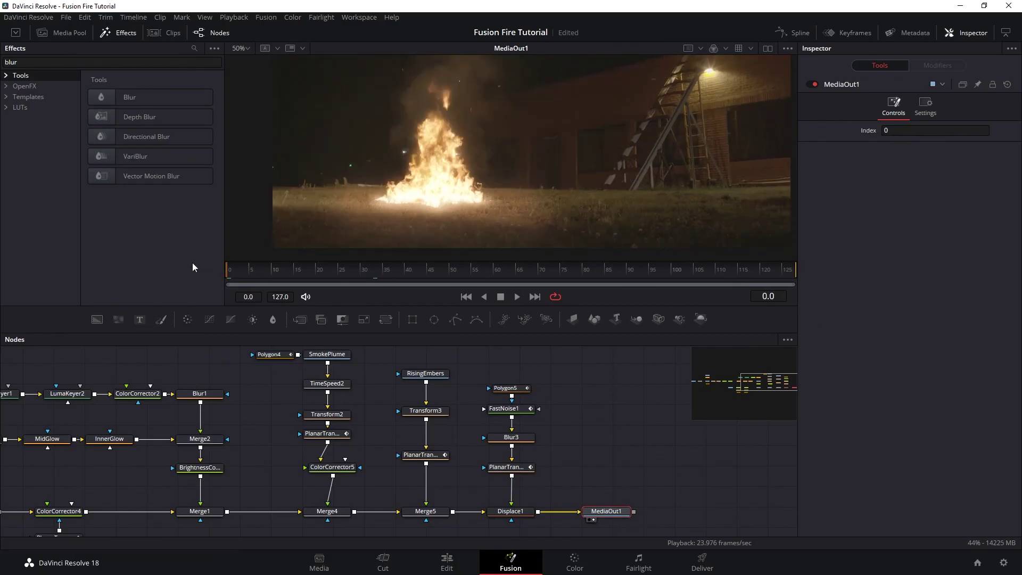
Step: Add the Burning Steel Wool clip and merge it between Displace1 and MediaOut1
{"action": "left_click", "coordinate": [63, 33]}
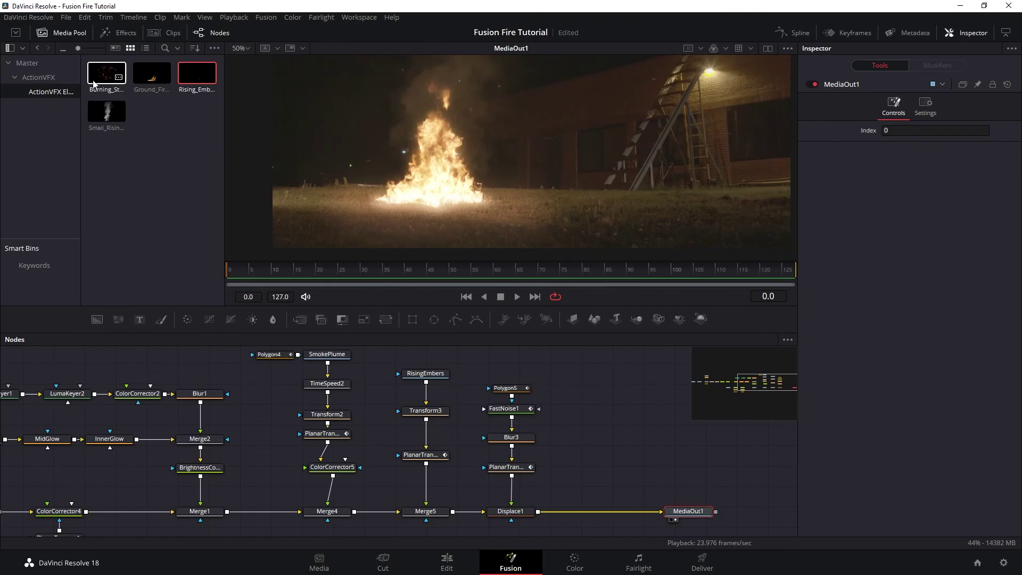
{"action": "left_click_drag", "start_coordinate": [96, 83], "coordinate": [605, 402]}
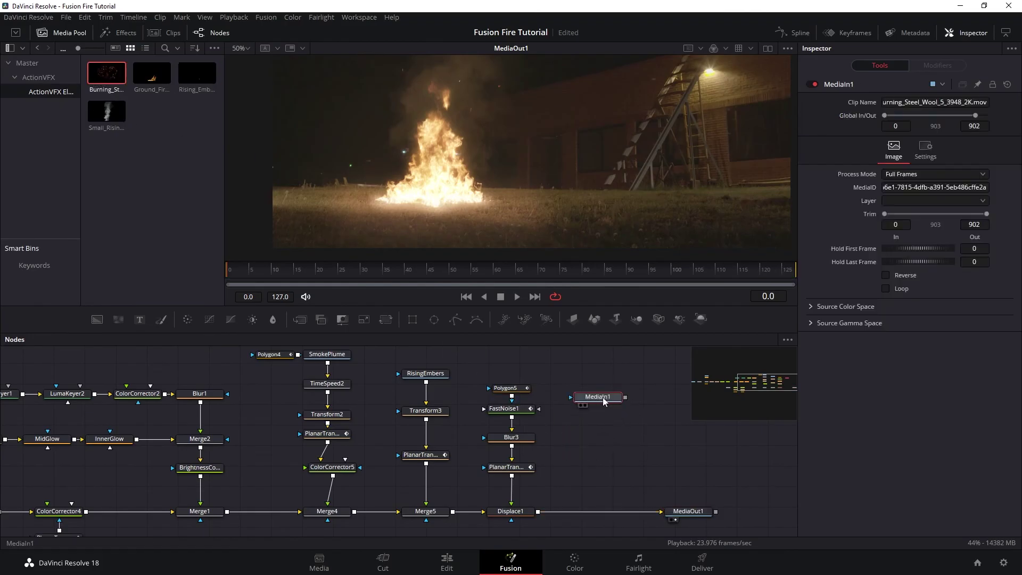
{"action": "left_click_drag", "start_coordinate": [542, 505], "coordinate": [541, 509]}
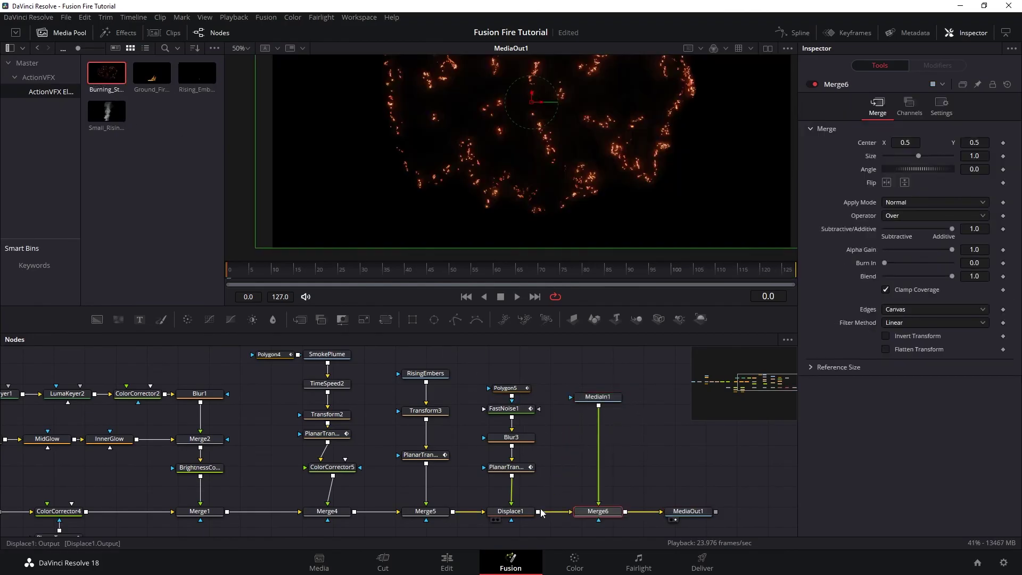
Step: Mask MediaIn1 with a polygon around a band of burning embers and place them on the grass at the fire's base
{"action": "left_click", "coordinate": [455, 319]}
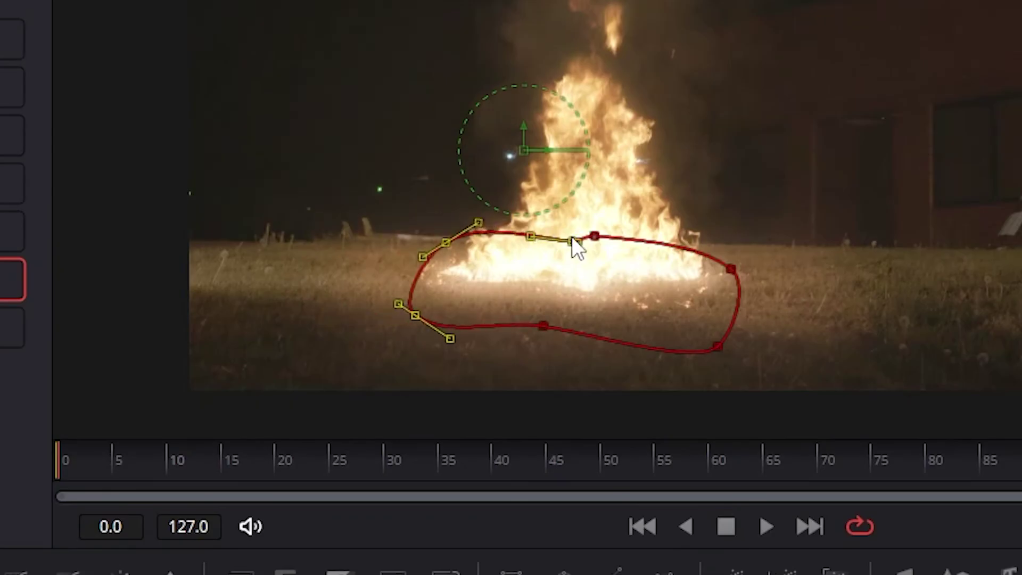
{"action": "left_click_drag", "start_coordinate": [572, 240], "coordinate": [580, 246]}
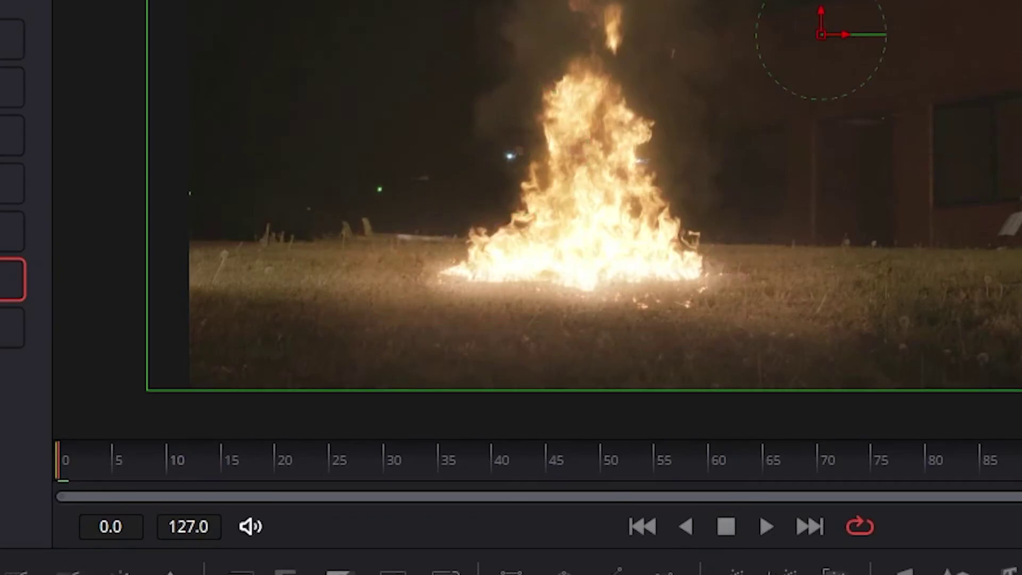
{"action": "key", "text": "space"}
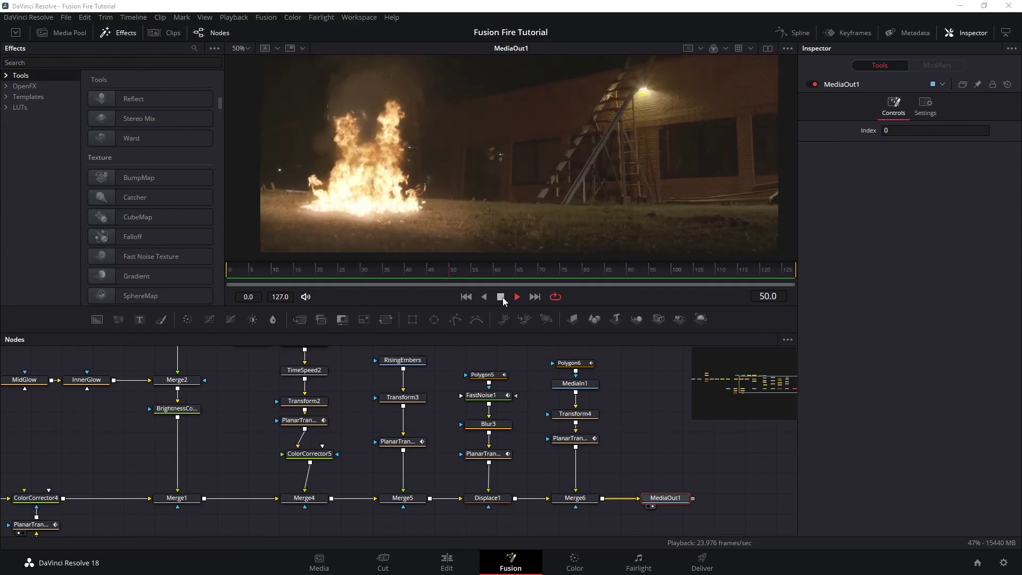
{"action": "left_click", "coordinate": [501, 297]}
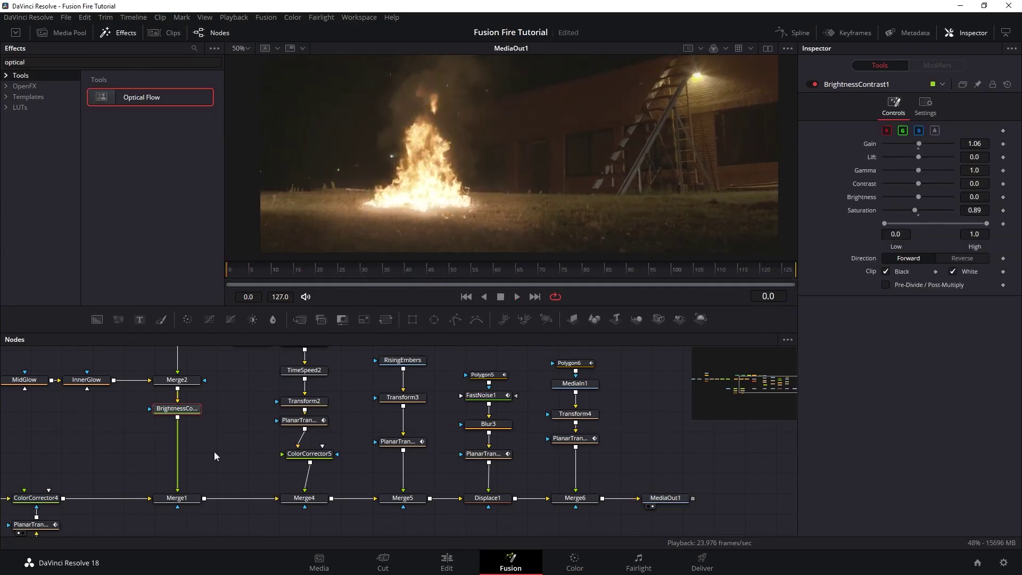
Step: Insert an Optical Flow node followed by a Vector Motion Blur between BrightnessContrast1 and Merge1
{"action": "left_click_drag", "start_coordinate": [214, 452], "coordinate": [391, 471]}
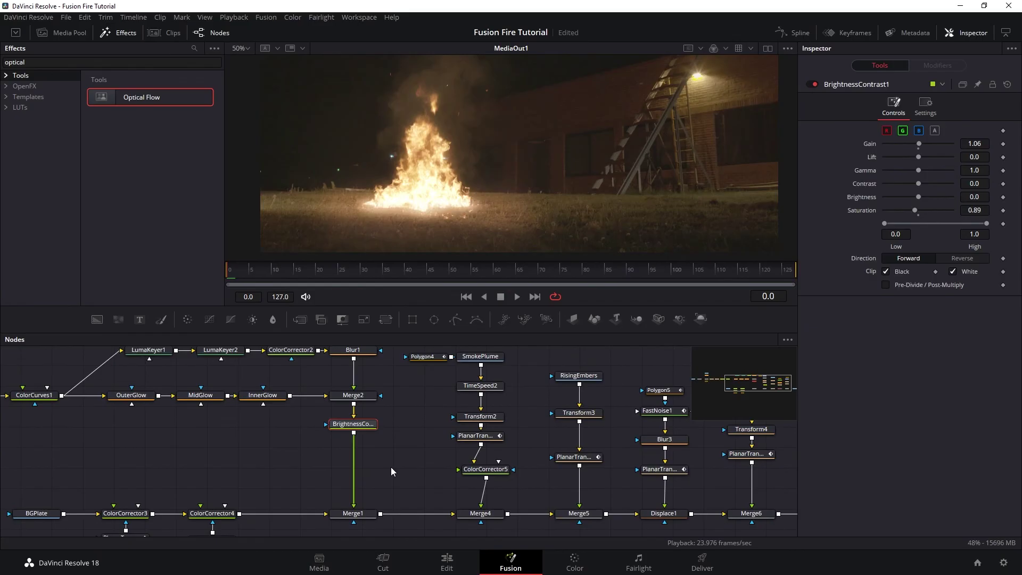
{"action": "scroll", "coordinate": [366, 471], "scroll_direction": "up", "scroll_amount": 2}
{"action": "left_click_drag", "start_coordinate": [141, 96], "coordinate": [176, 199]}
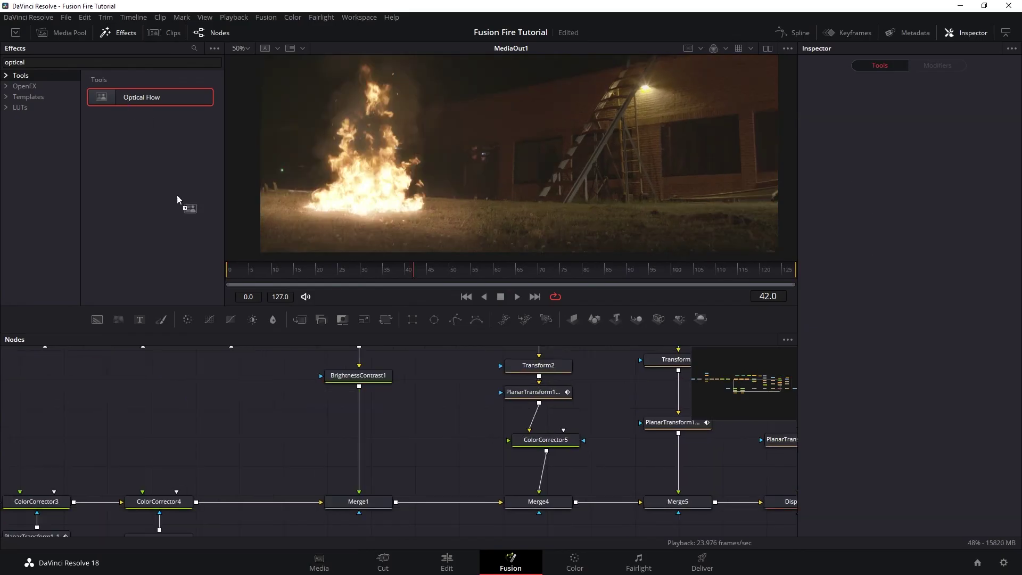
{"action": "left_click_drag", "start_coordinate": [291, 420], "coordinate": [365, 412]}
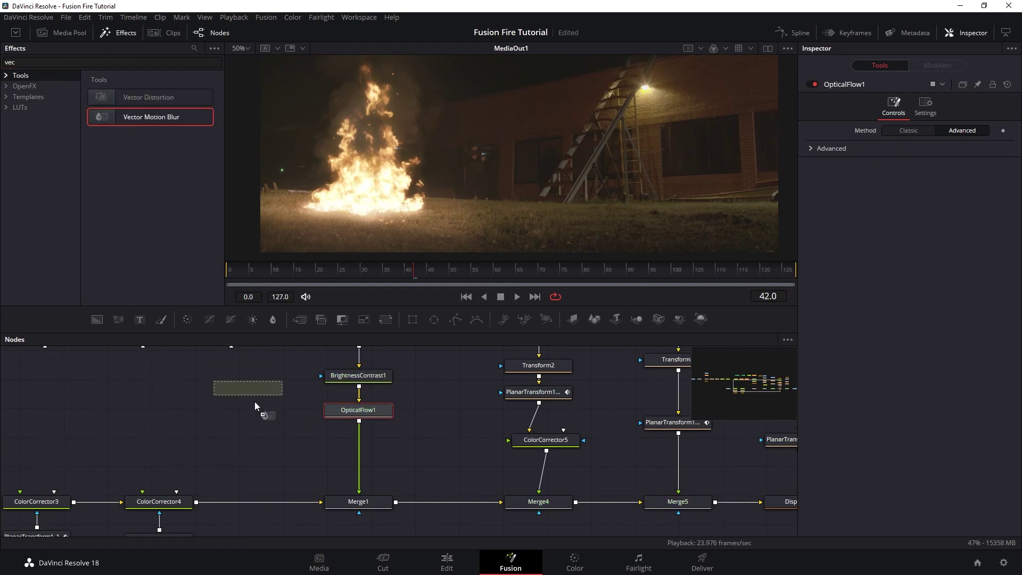
{"action": "left_click_drag", "start_coordinate": [256, 407], "coordinate": [363, 453]}
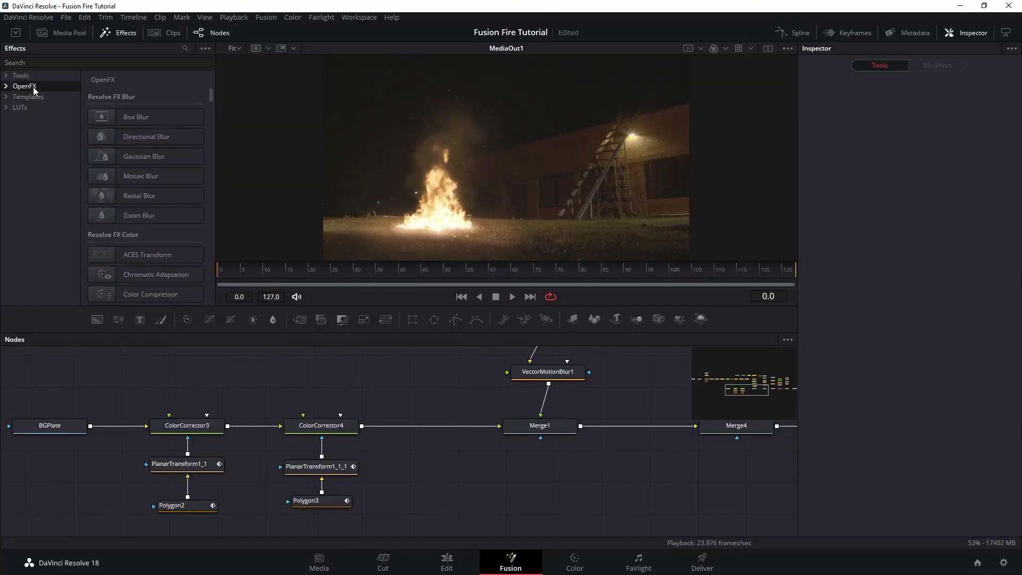
Step: Insert a Flicker Addition effect between ColorCorrector4 and Merge1, and play back the composite to check it
{"action": "type", "text": "flick"}
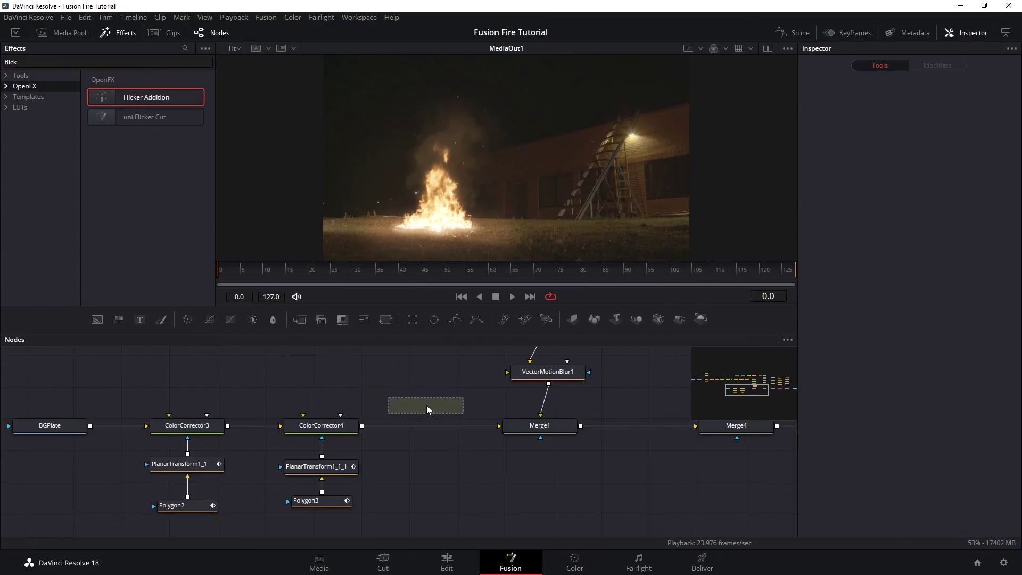
{"action": "left_click_drag", "start_coordinate": [427, 409], "coordinate": [432, 427]}
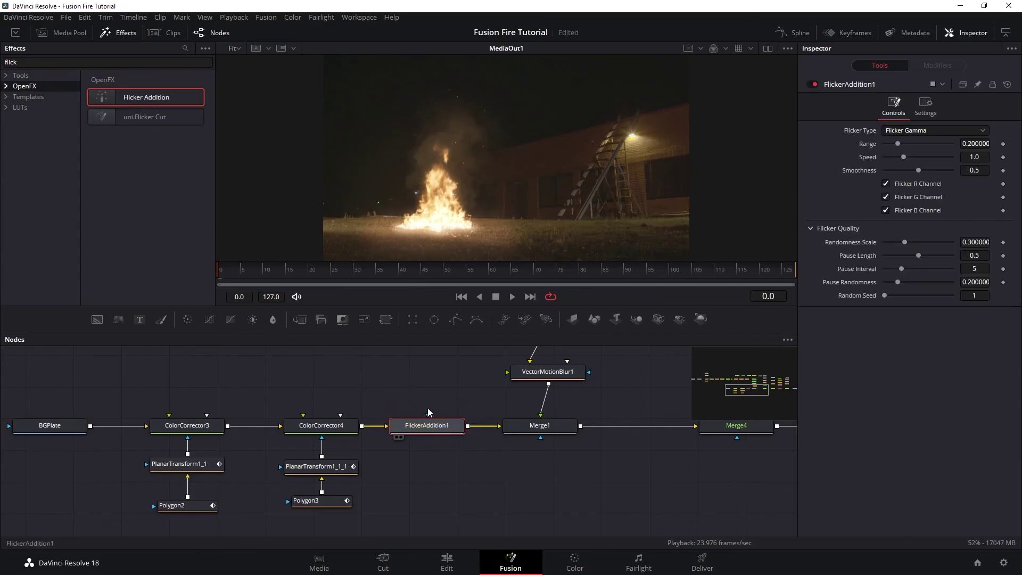
{"action": "left_click", "coordinate": [511, 301]}
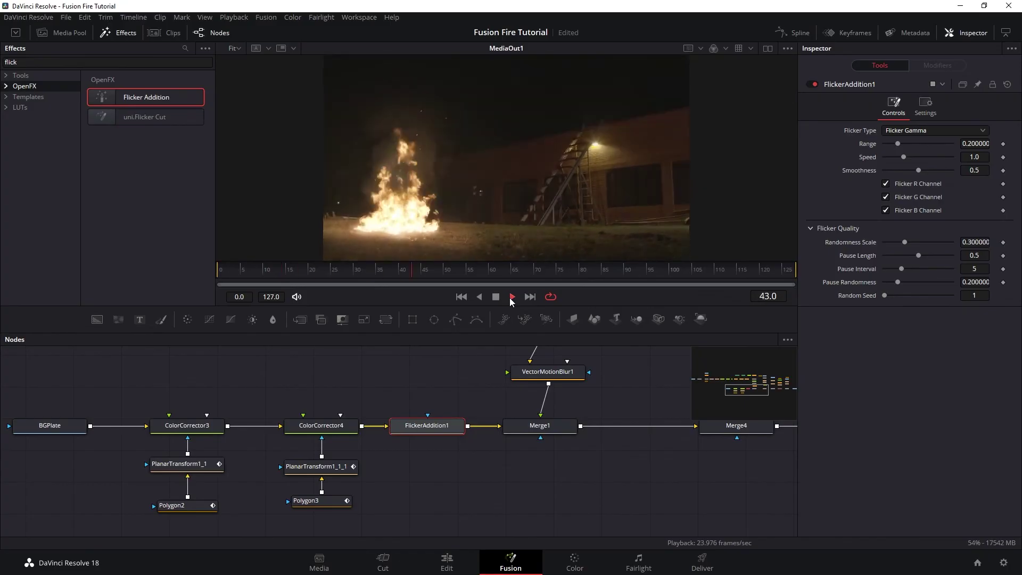
{"action": "key", "text": "space"}
Step: Mask FlickerAddition1 with the output of PlanarTransform1_1_1 and play back the composite
{"action": "left_click_drag", "start_coordinate": [428, 413], "coordinate": [325, 465]}
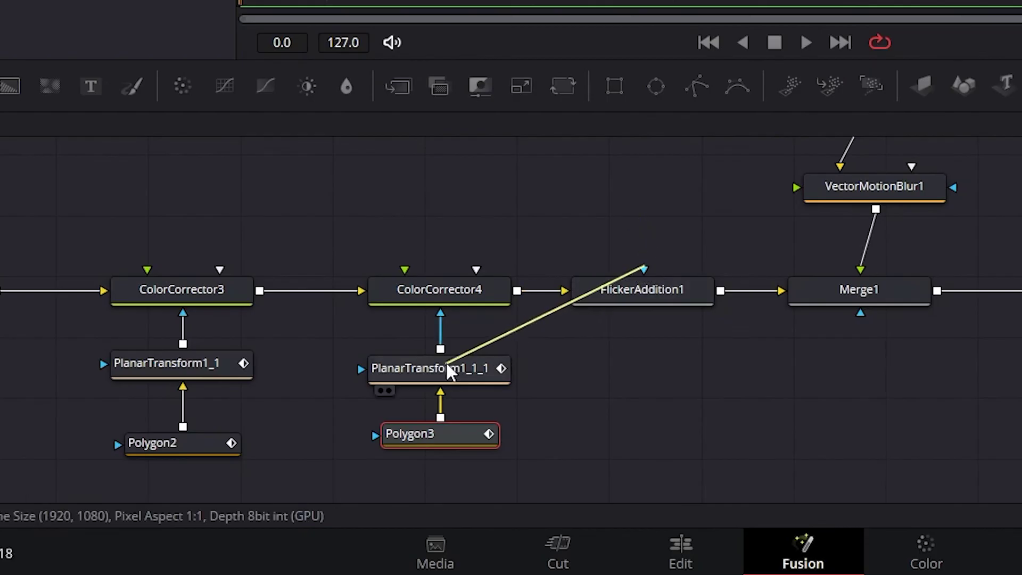
{"action": "left_click_drag", "start_coordinate": [446, 367], "coordinate": [442, 360]}
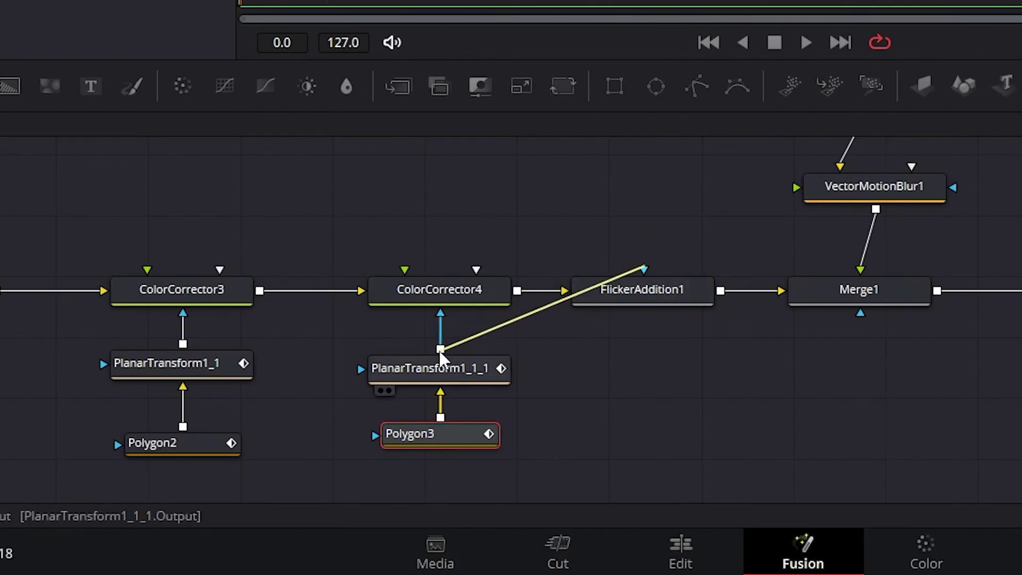
{"action": "key", "text": "space"}
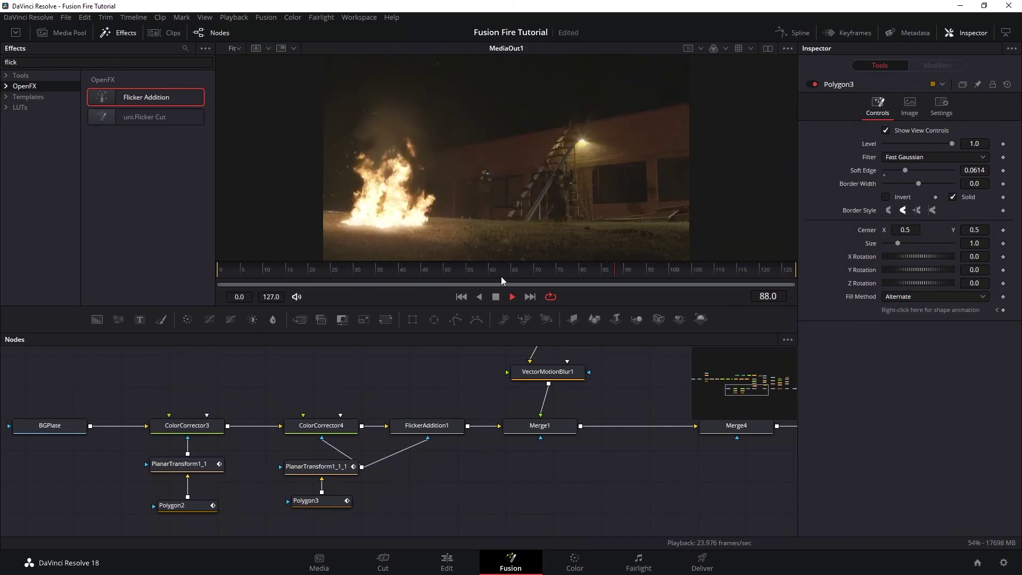
{"action": "scroll", "coordinate": [639, 307], "scroll_direction": "down", "scroll_amount": 2}
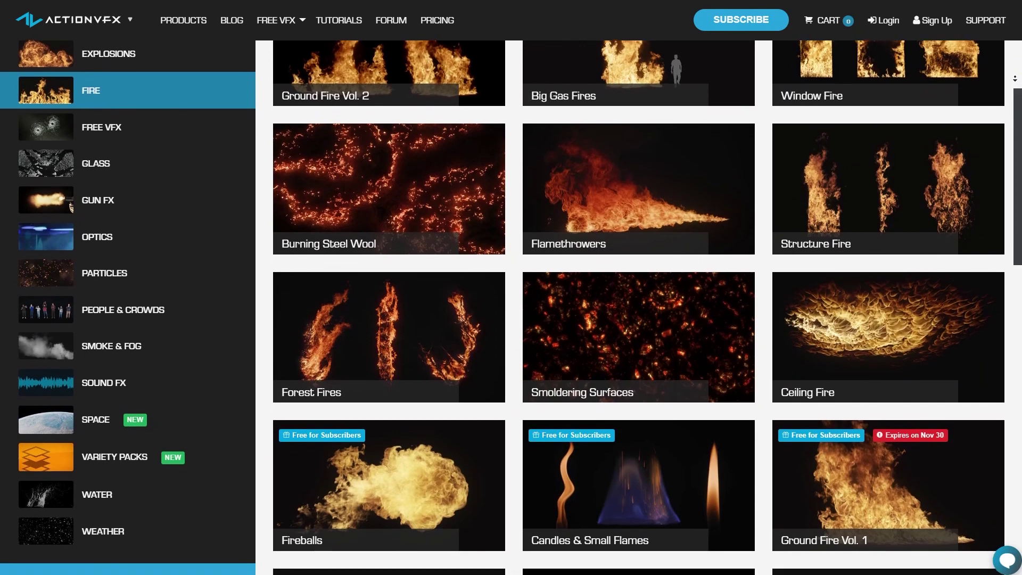
{"action": "scroll", "coordinate": [639, 307], "scroll_direction": "down", "scroll_amount": 1}
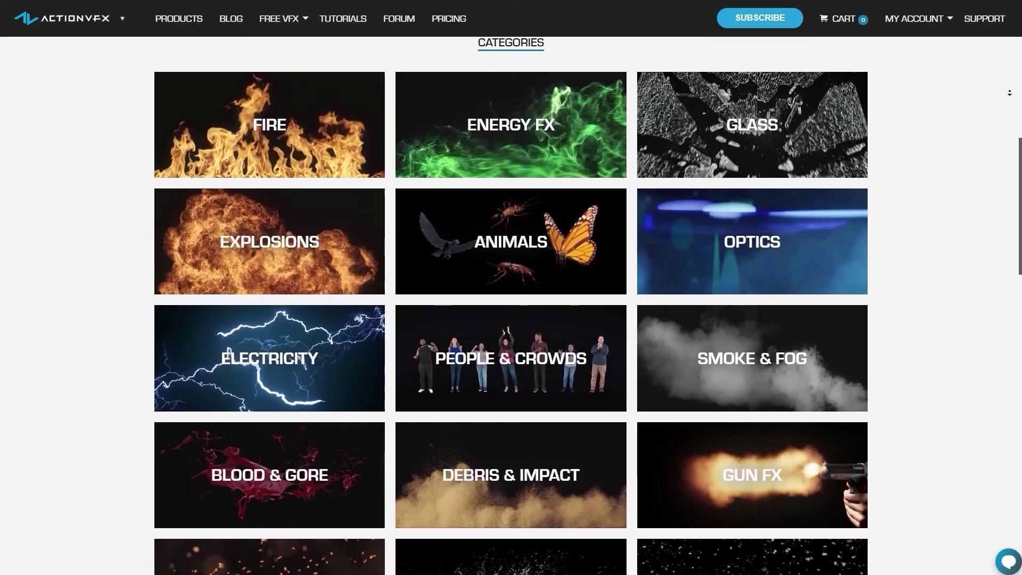
{"action": "scroll", "coordinate": [511, 306], "scroll_direction": "down", "scroll_amount": 2}
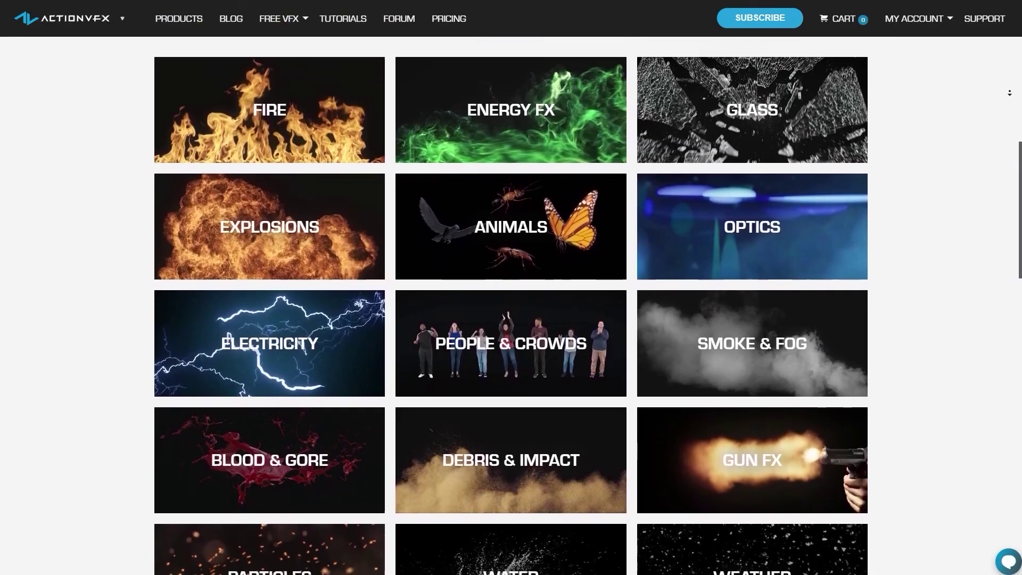
{"action": "scroll", "coordinate": [511, 306], "scroll_direction": "down", "scroll_amount": 2}
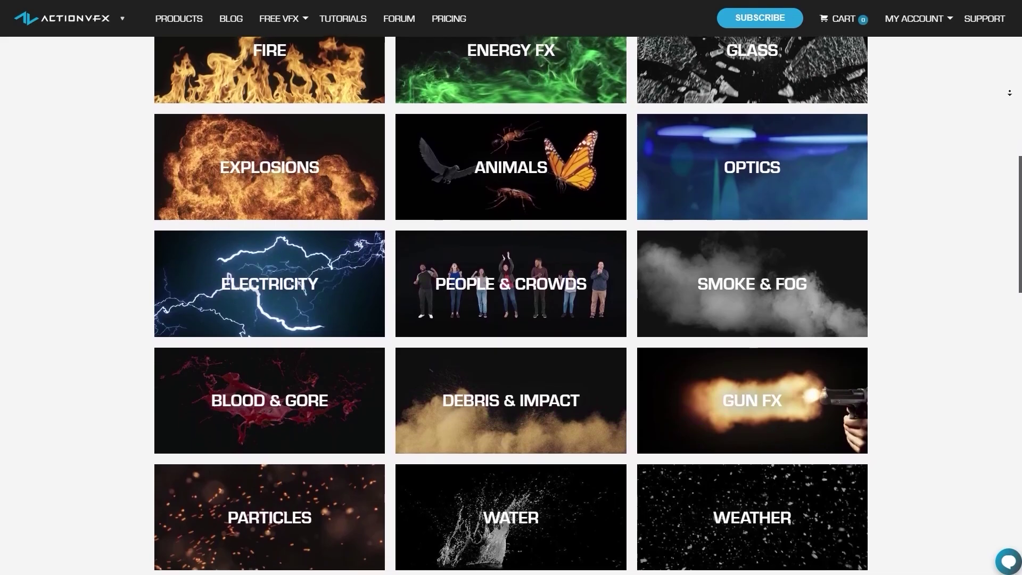
{"action": "scroll", "coordinate": [511, 305], "scroll_direction": "down", "scroll_amount": 1}
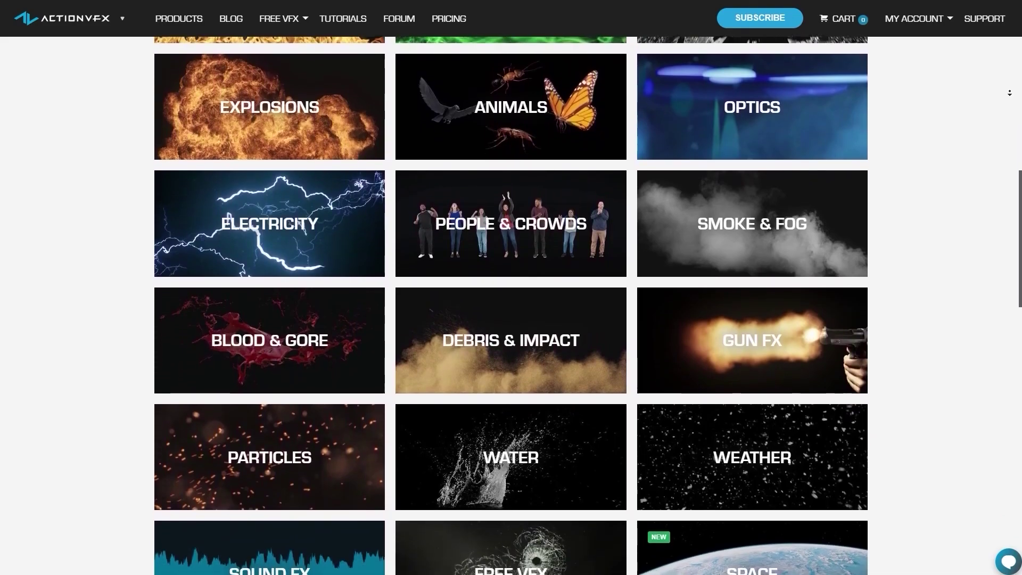